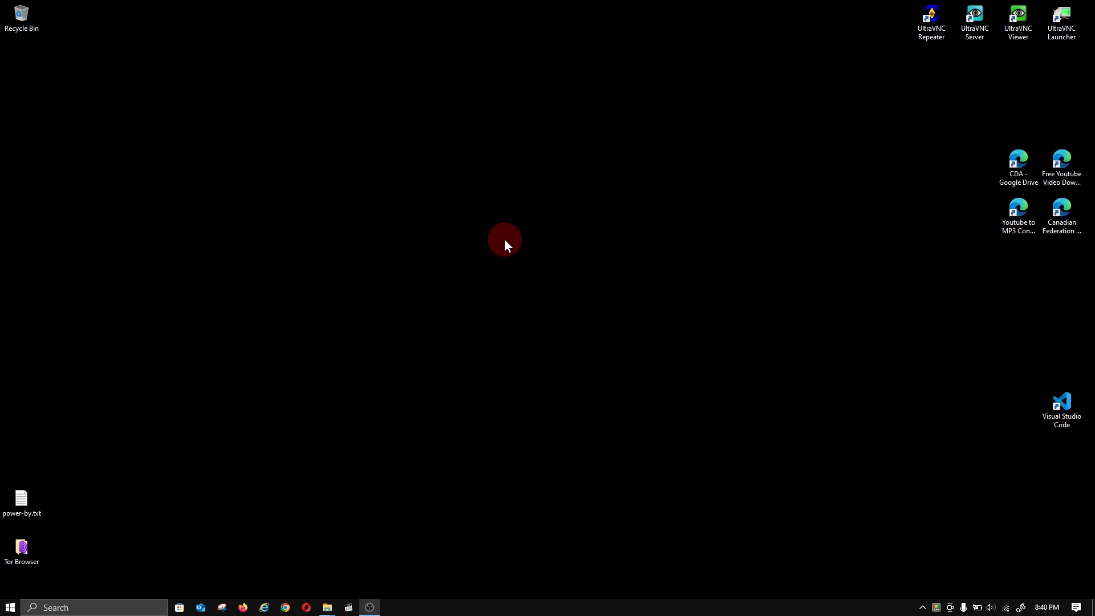
# Open Chrome, search Google for "wamp" and open the official WampServer website.
pyautogui.click(286, 608)
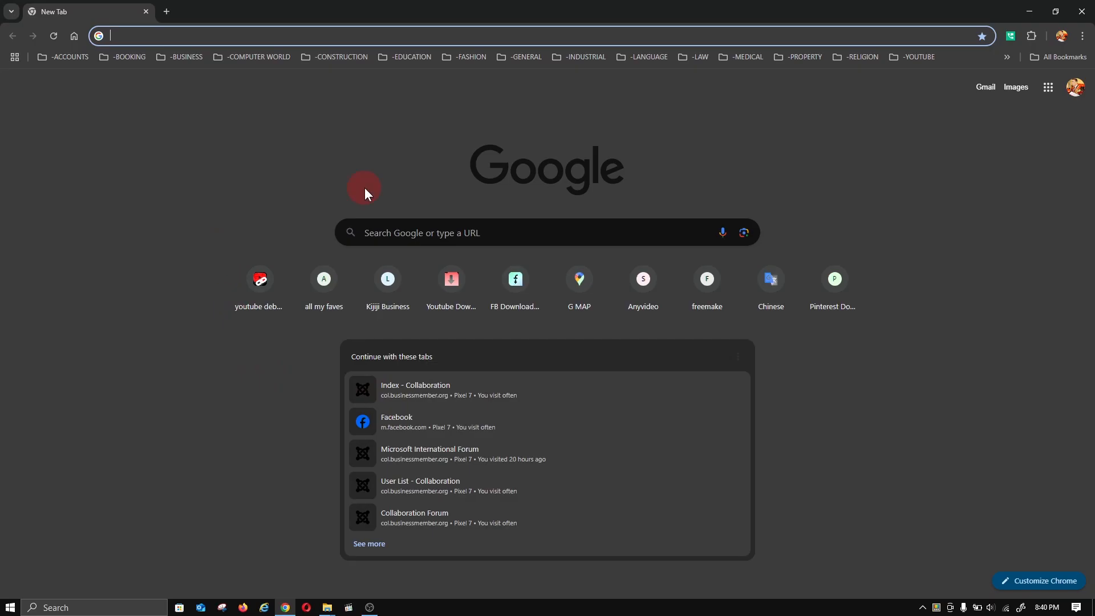
pyautogui.click(396, 226)
pyautogui.write('wamp')
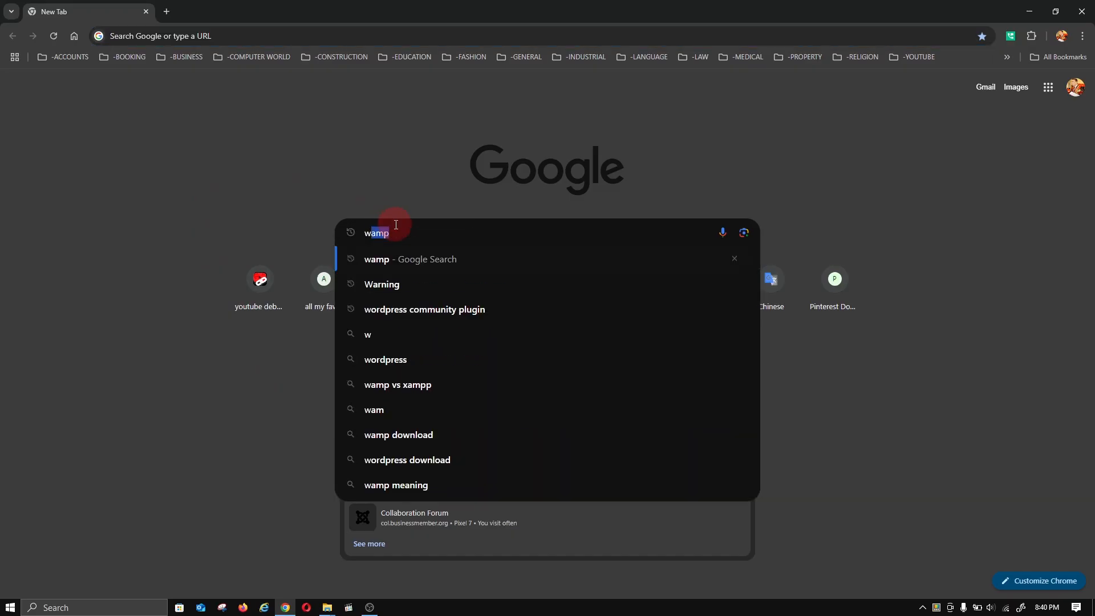
pyautogui.press('Return')
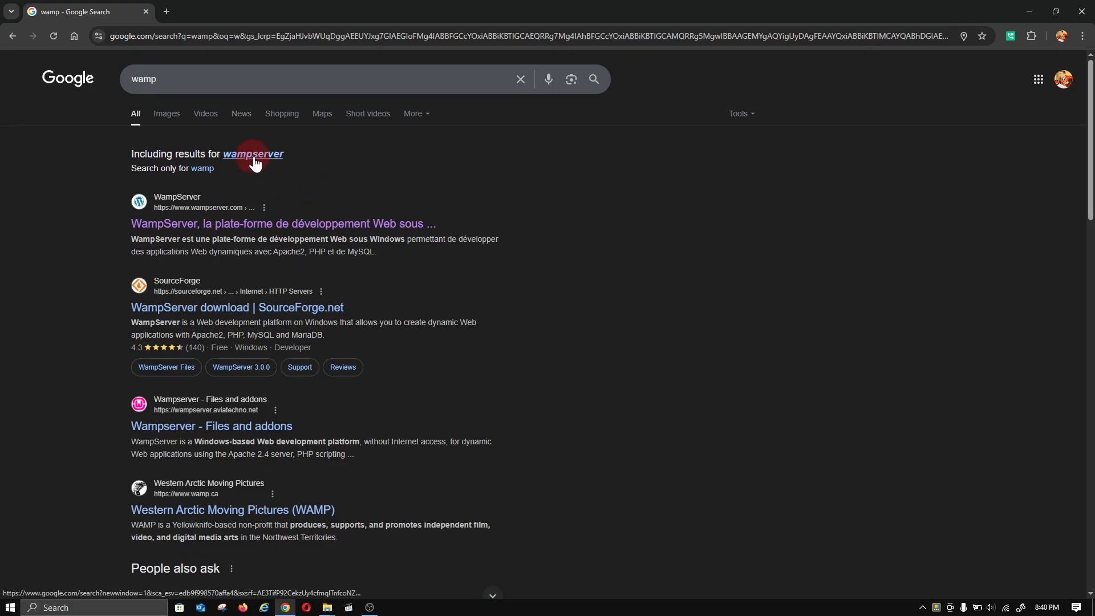
pyautogui.click(249, 228)
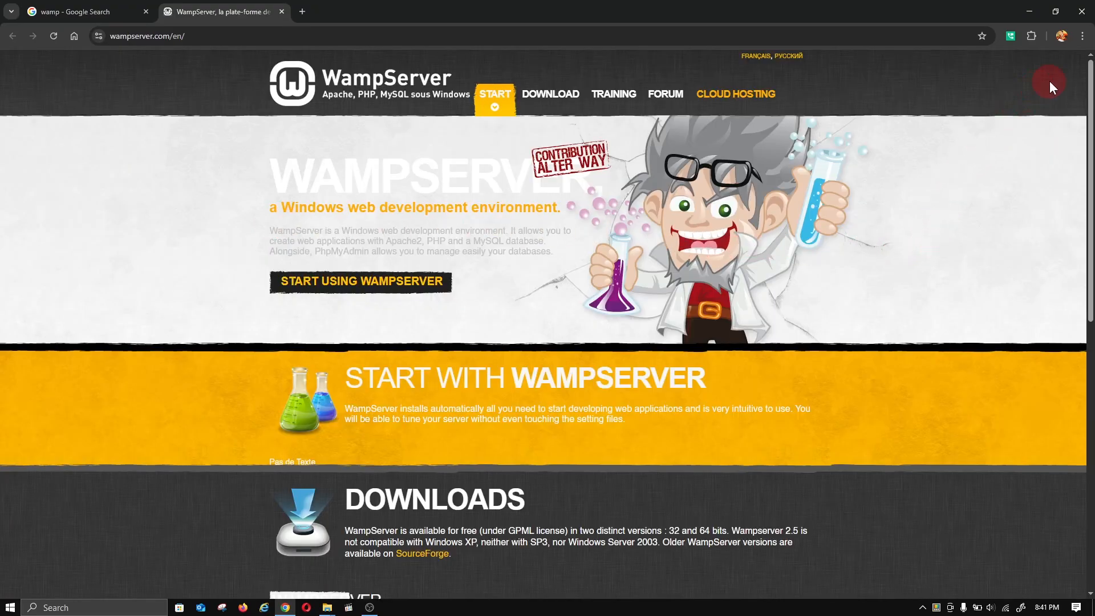
pyautogui.click(1082, 38)
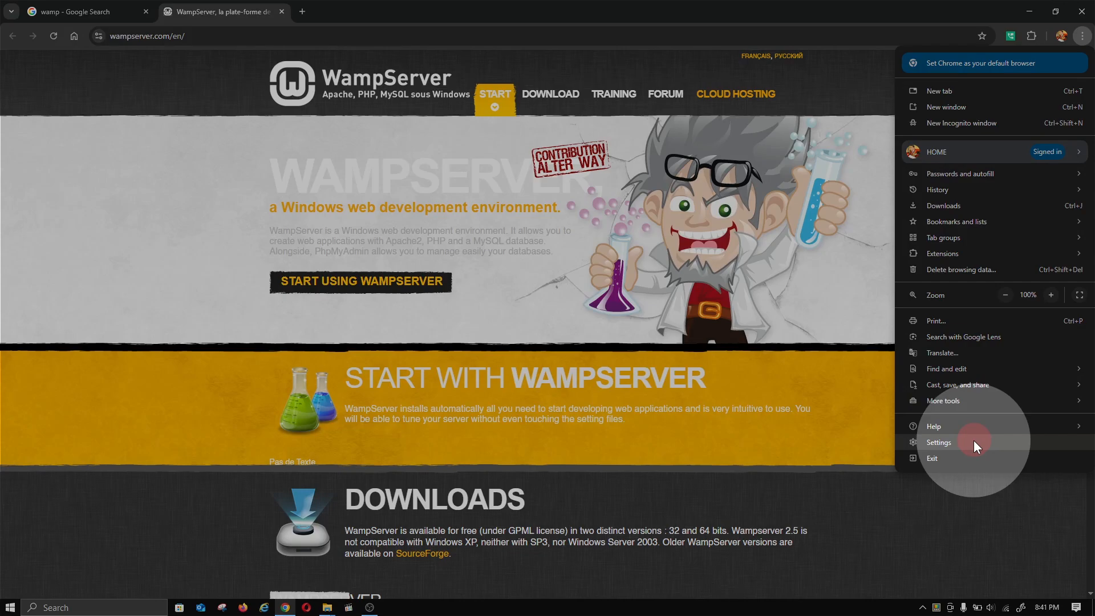
pyautogui.click(973, 444)
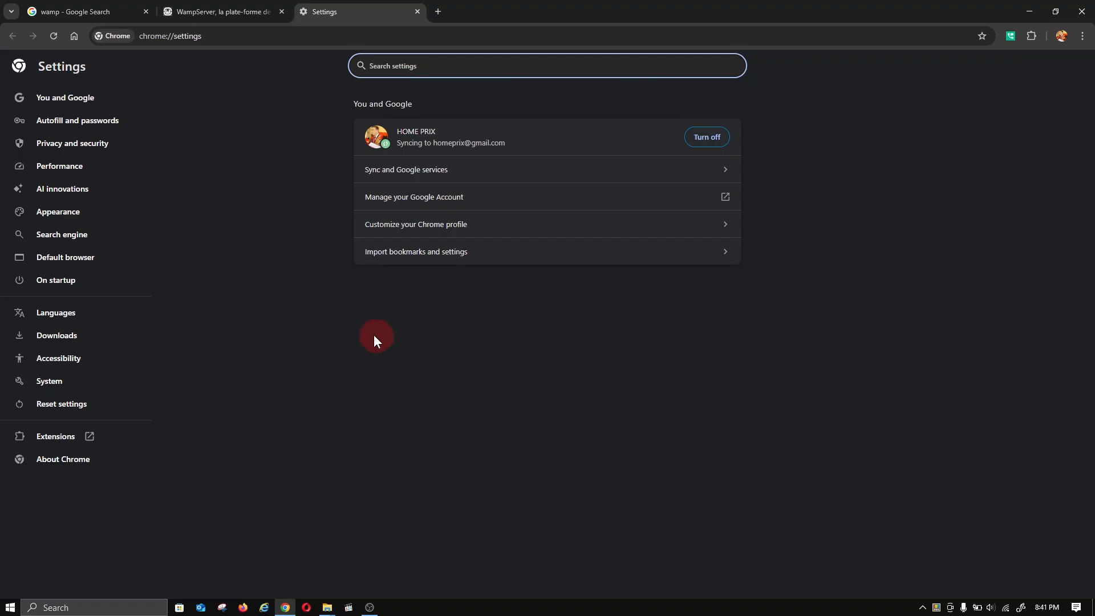
pyautogui.click(93, 211)
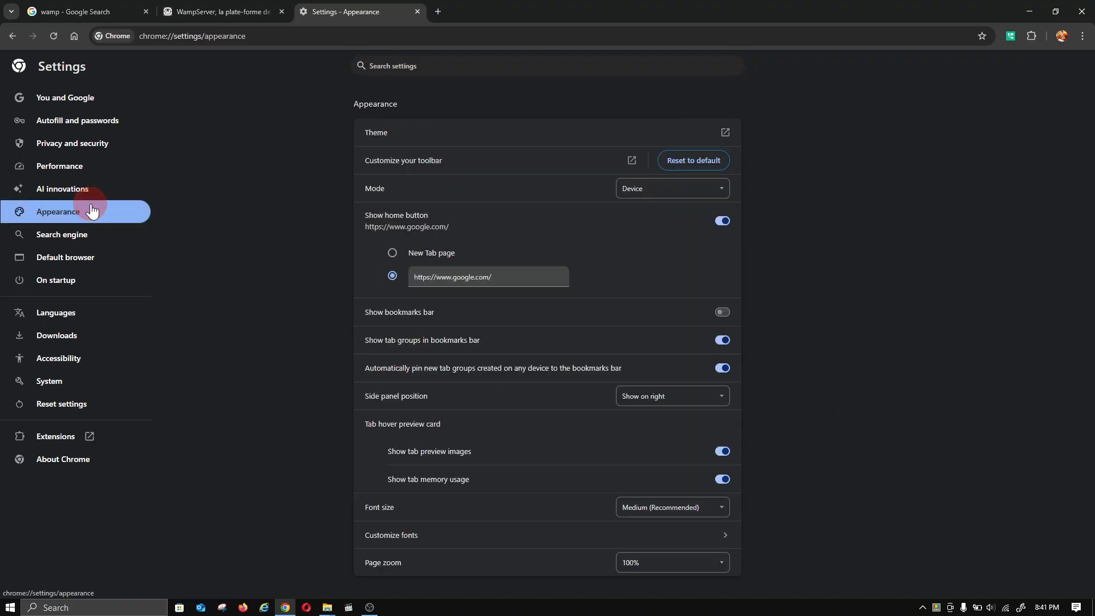
pyautogui.click(721, 222)
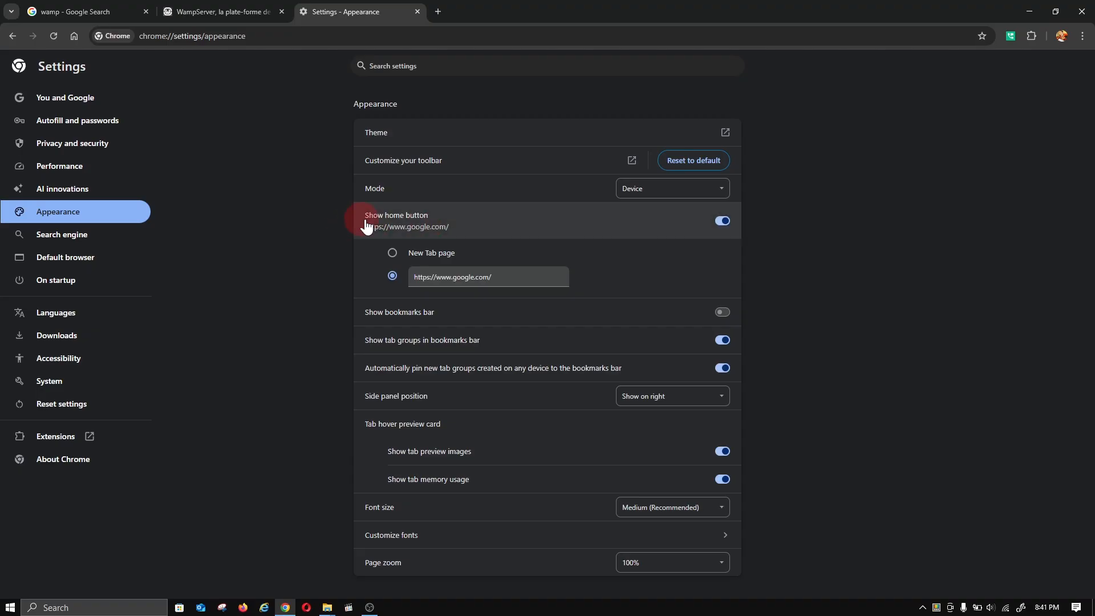
pyautogui.click(741, 230)
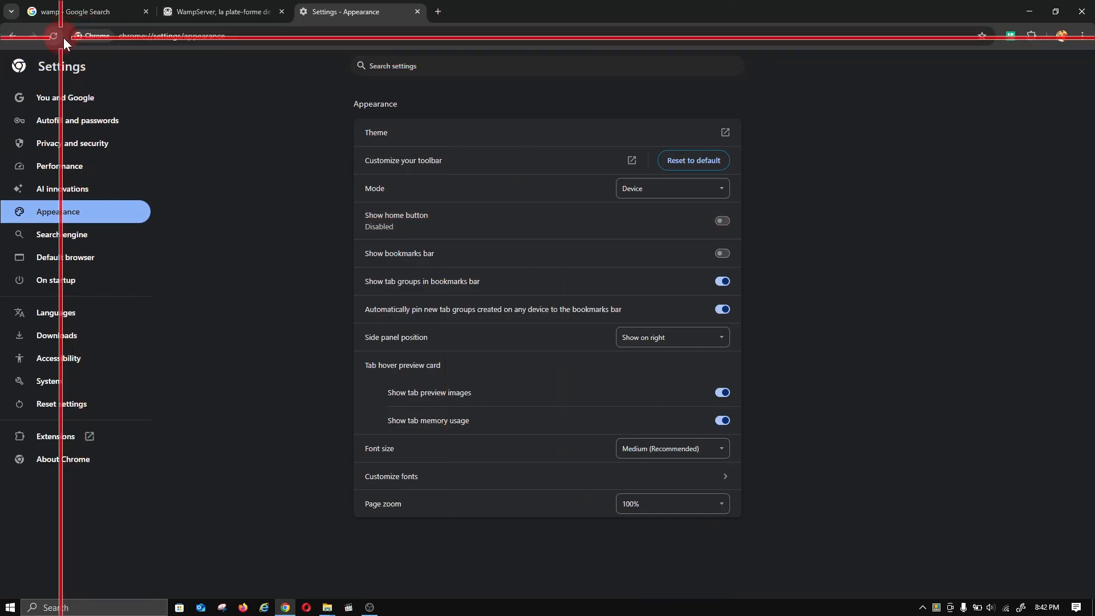
pyautogui.click(722, 221)
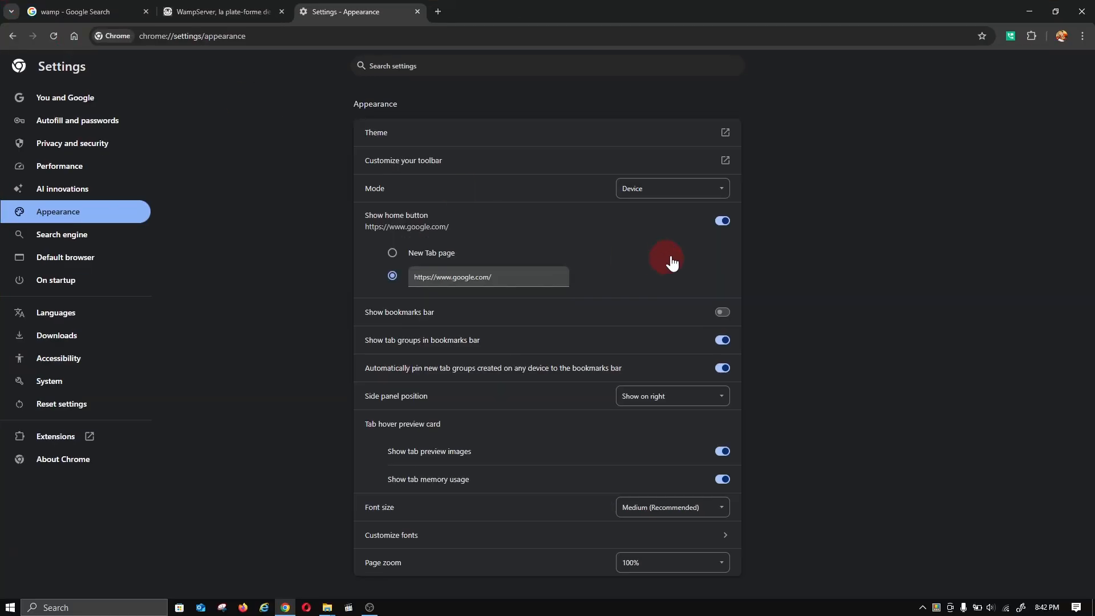
pyautogui.click(722, 222)
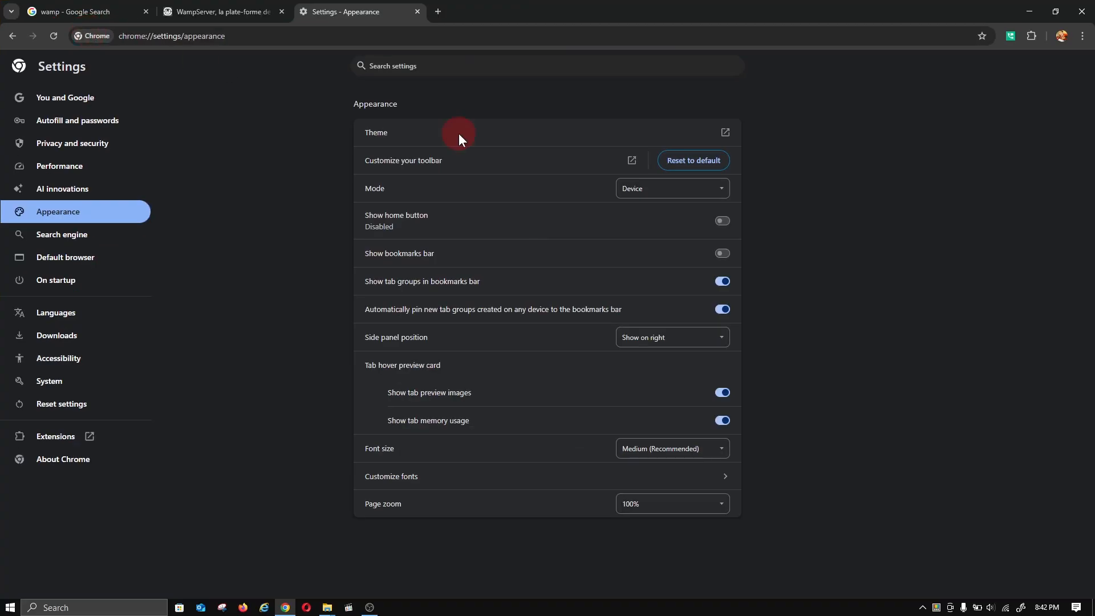
pyautogui.click(722, 221)
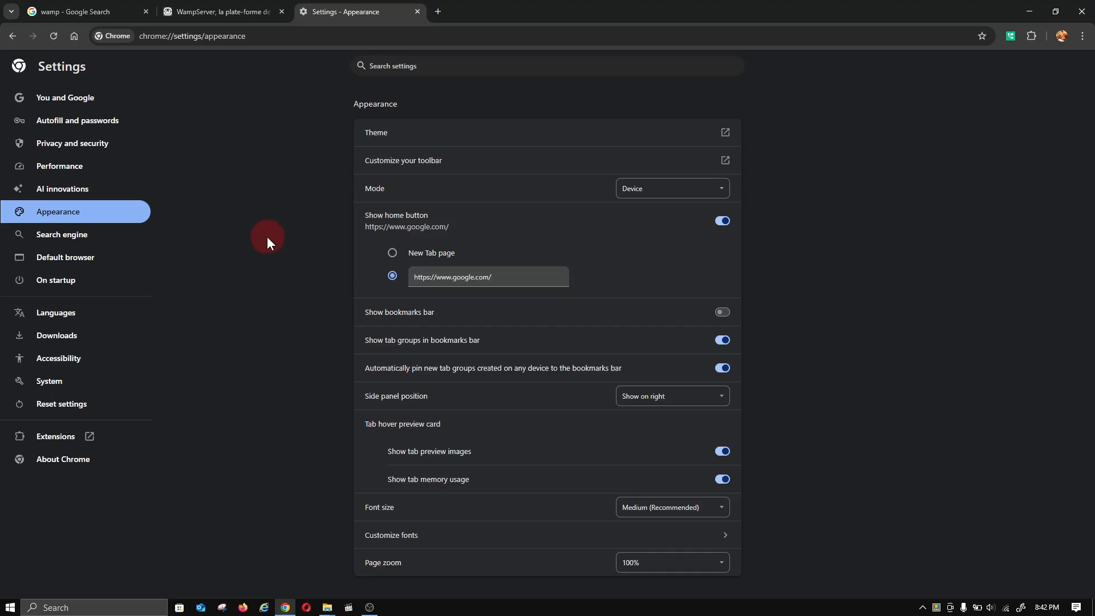
# Switch "Ask where to save each file before downloading" off and back on in Chrome's Downloads settings, and close Settings.
pyautogui.click(77, 339)
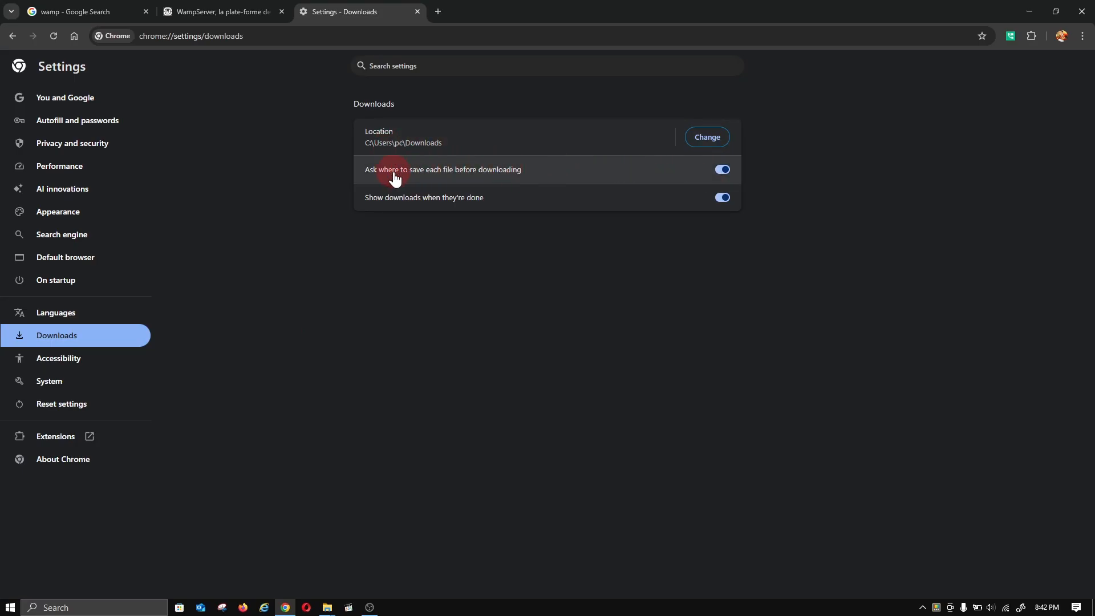
pyautogui.click(729, 172)
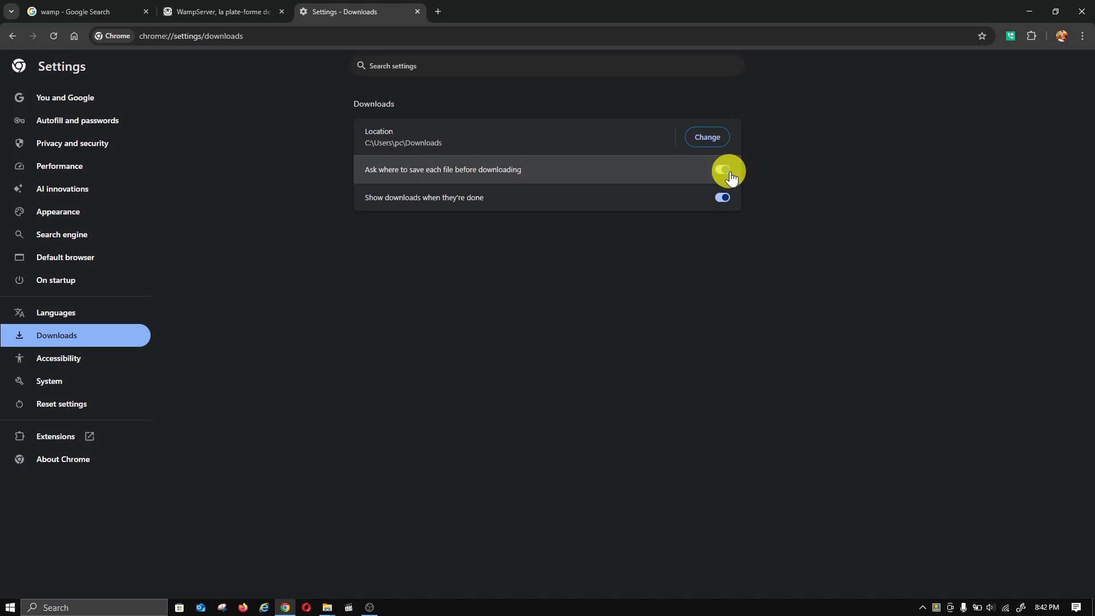
pyautogui.click(725, 171)
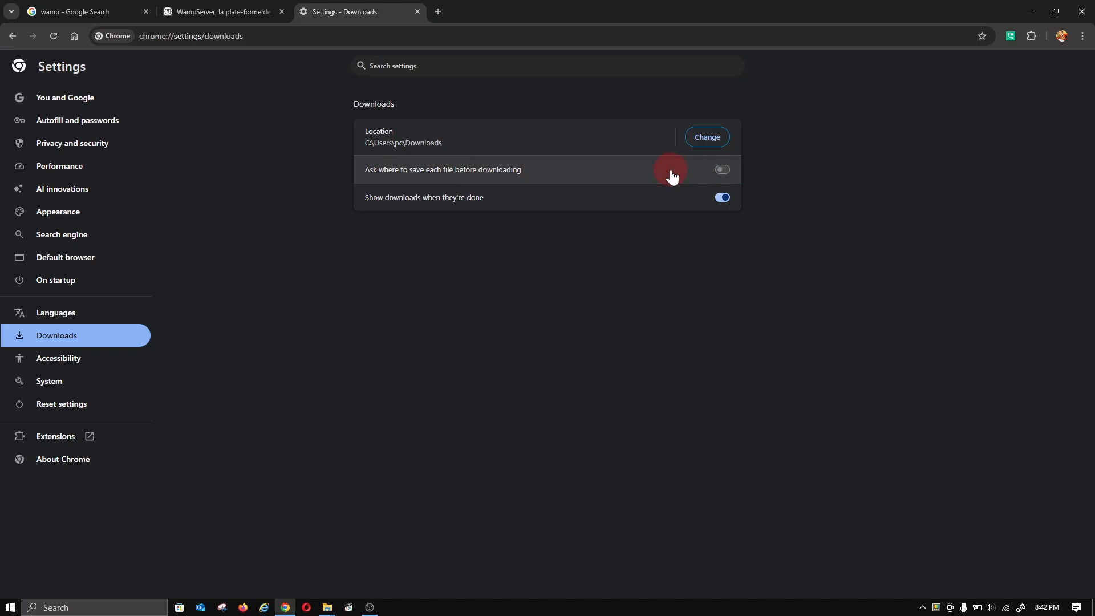
pyautogui.click(722, 171)
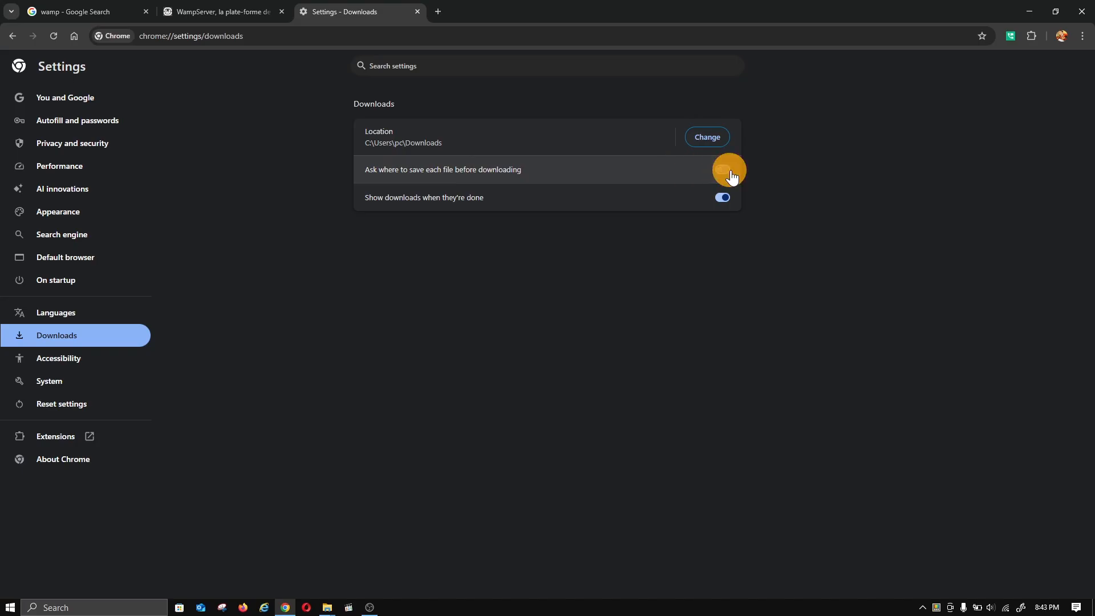
pyautogui.click(418, 12)
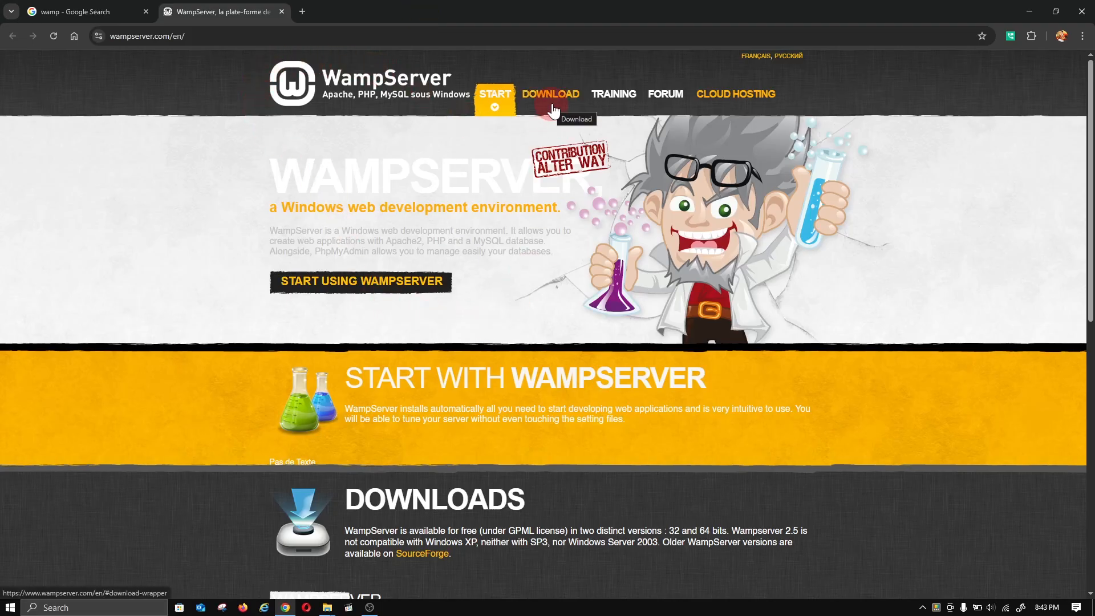
# Follow the SourceForge link in the WampServer Downloads section and browse to the WampServer 3 > WampServer 3.0.0 folder.
pyautogui.scroll(-3, 516, 299)
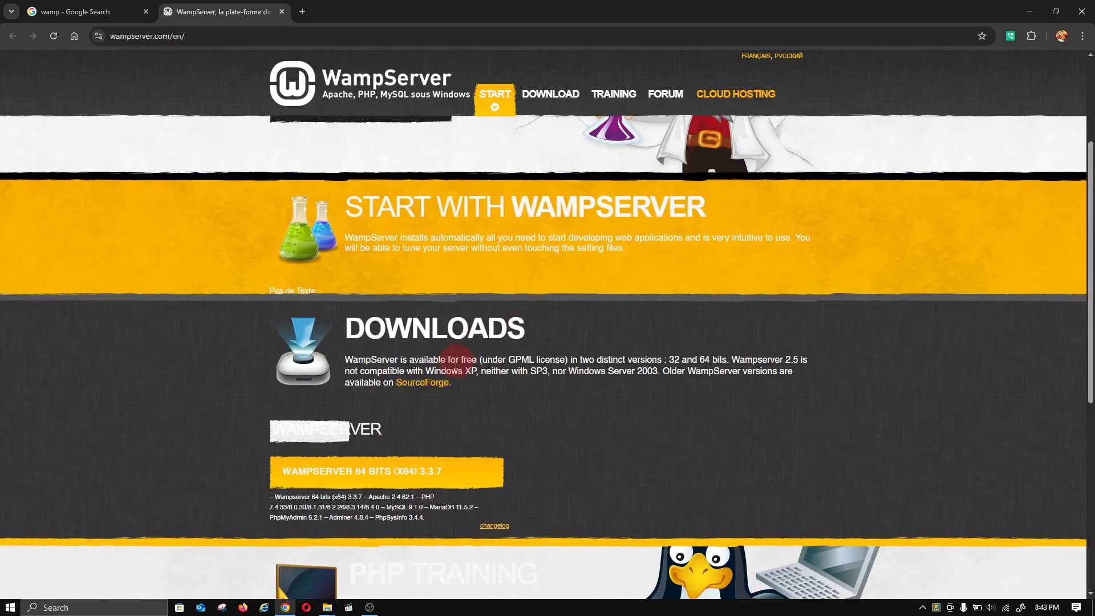
pyautogui.click(407, 478)
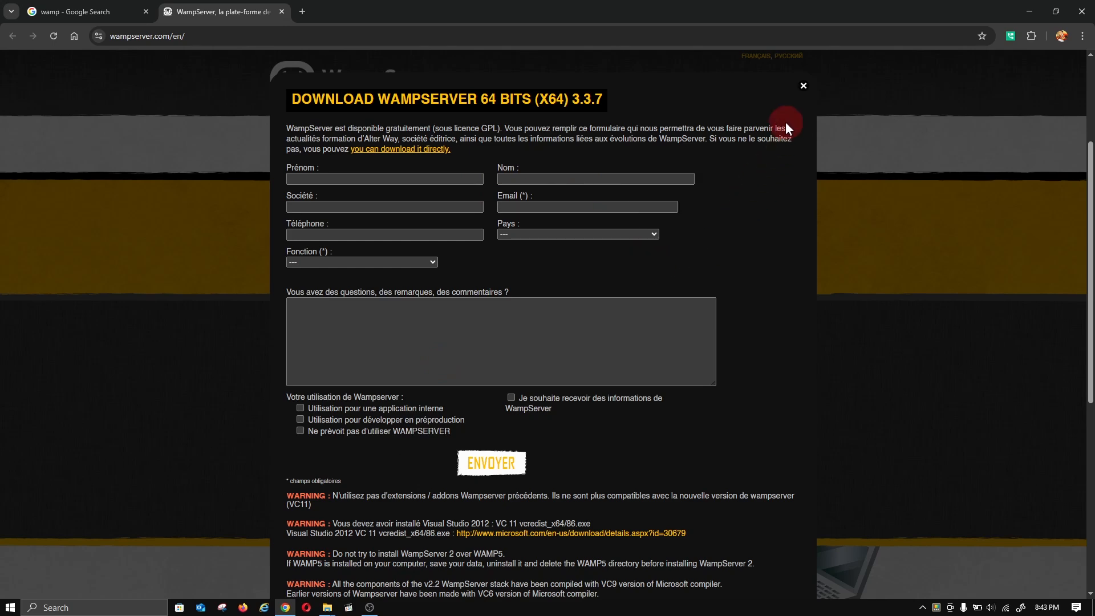
pyautogui.click(804, 87)
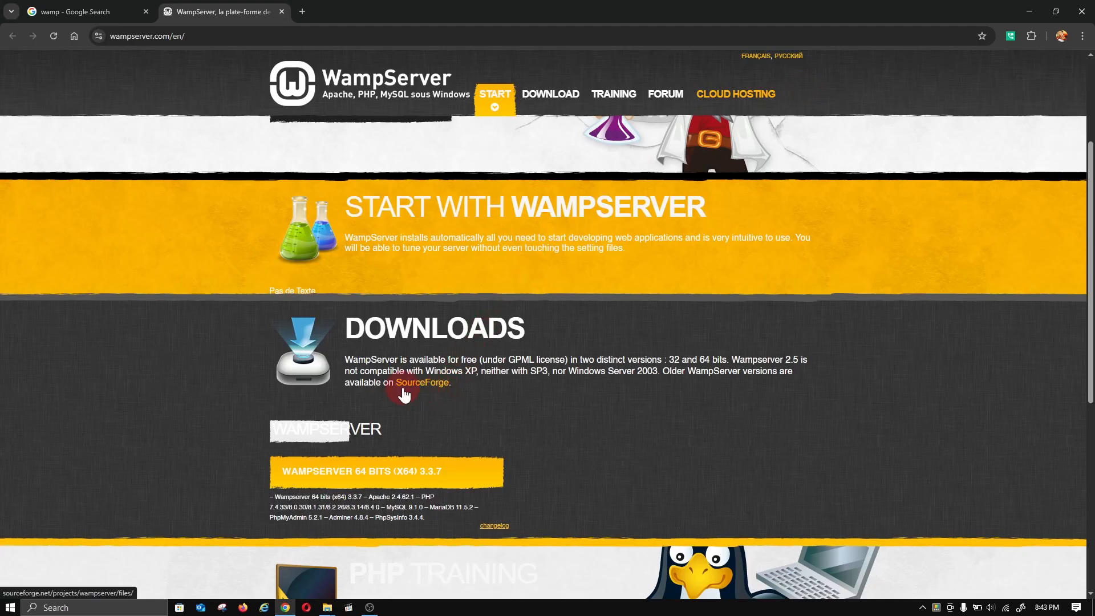
pyautogui.click(441, 386)
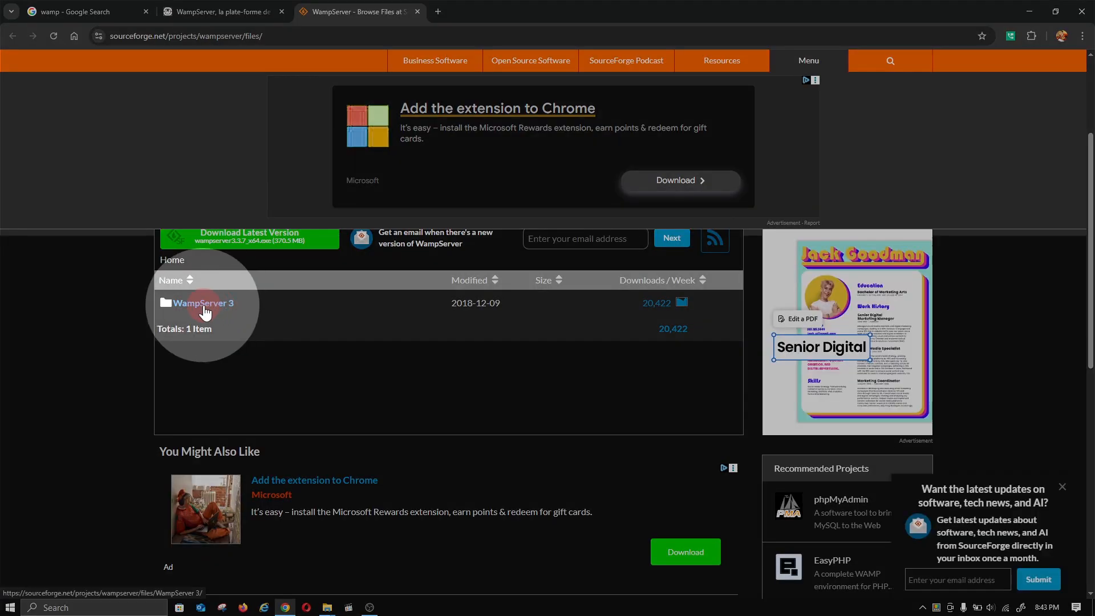
pyautogui.click(205, 313)
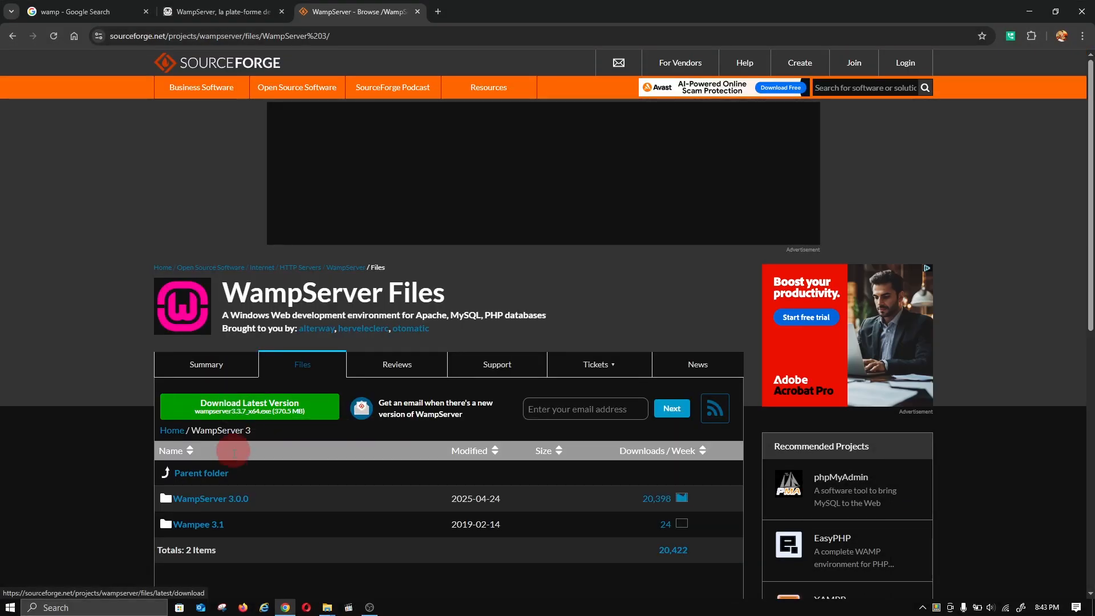
pyautogui.click(231, 494)
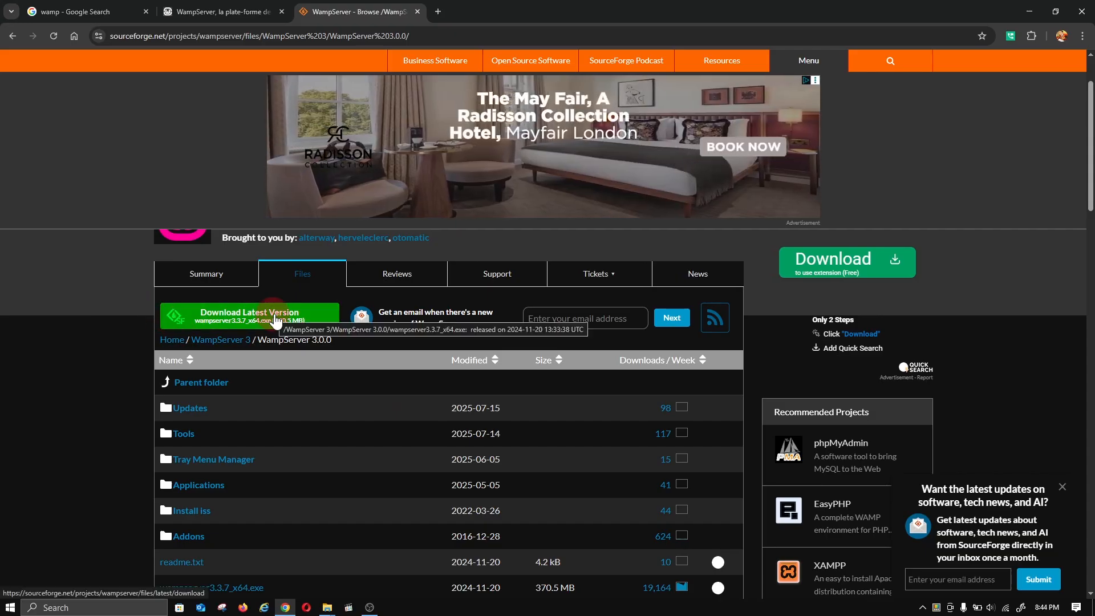
# Download the latest WampServer version and save it as wampserver3.3.7_x64.exe in the Downloads folder.
pyautogui.scroll(2, 276, 383)
pyautogui.click(275, 404)
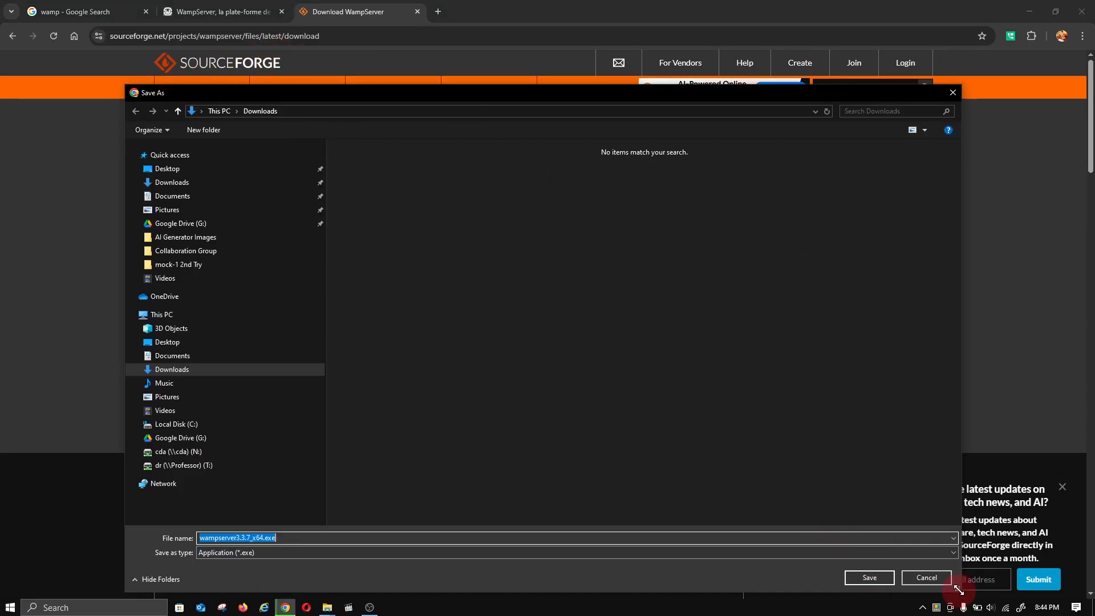
pyautogui.moveTo(958, 587); pyautogui.dragTo(745, 443)
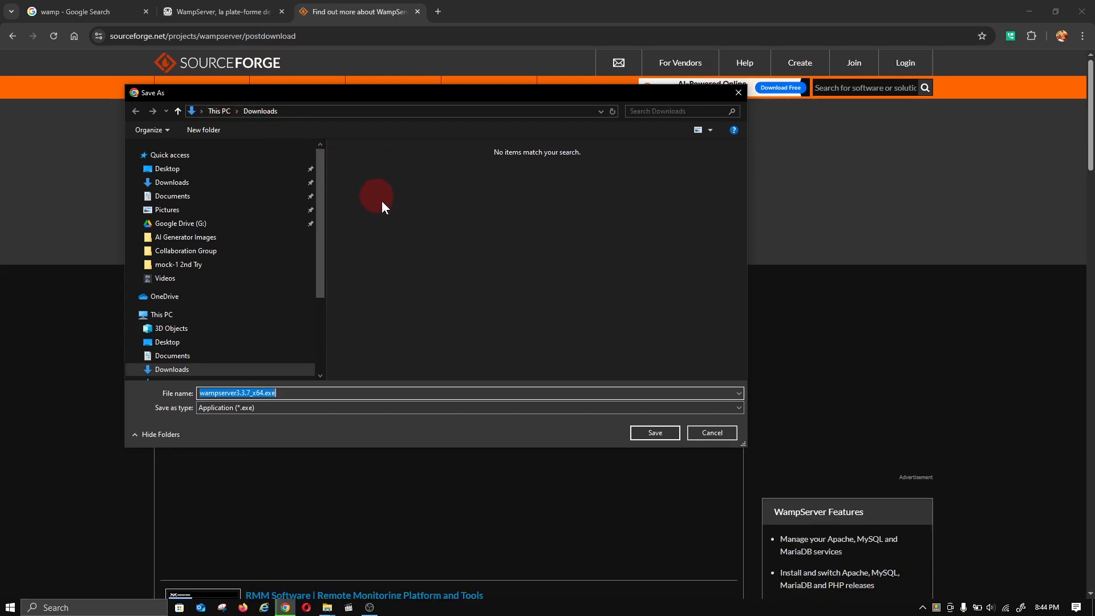
pyautogui.click(659, 438)
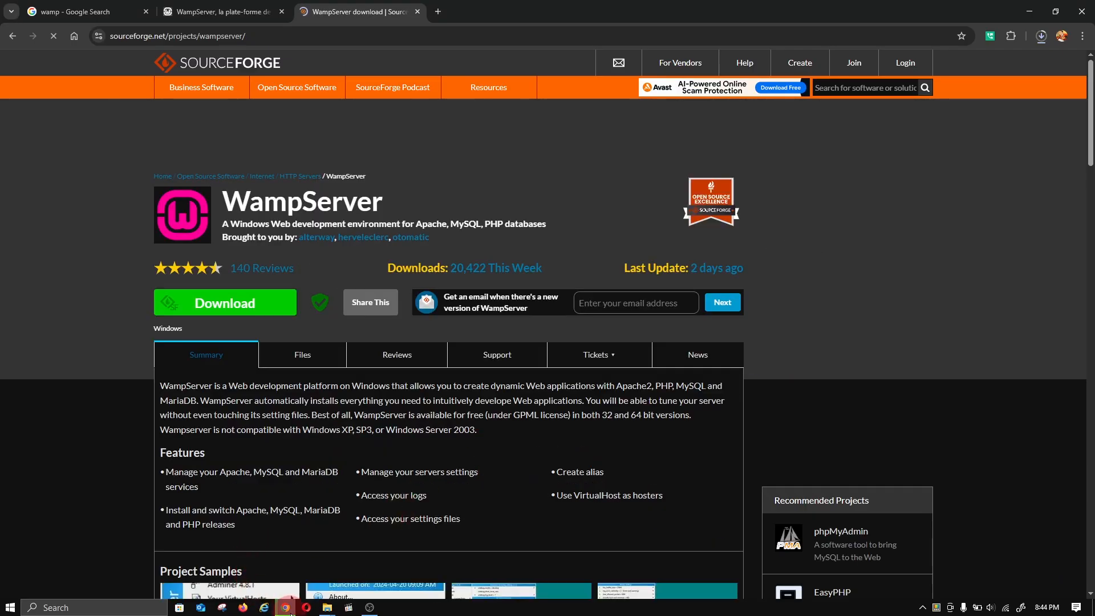
# Check the installer's download progress in the Downloads folder, return to Chrome and dismiss the SourceForge newsletter popup.
pyautogui.moveTo(291, 612)
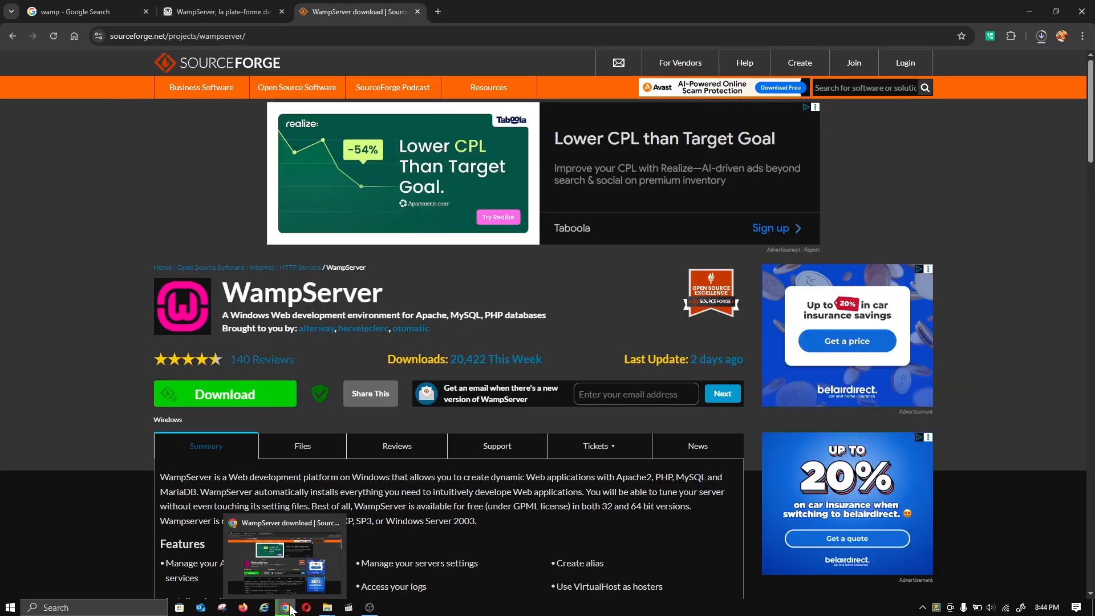
pyautogui.moveTo(331, 610)
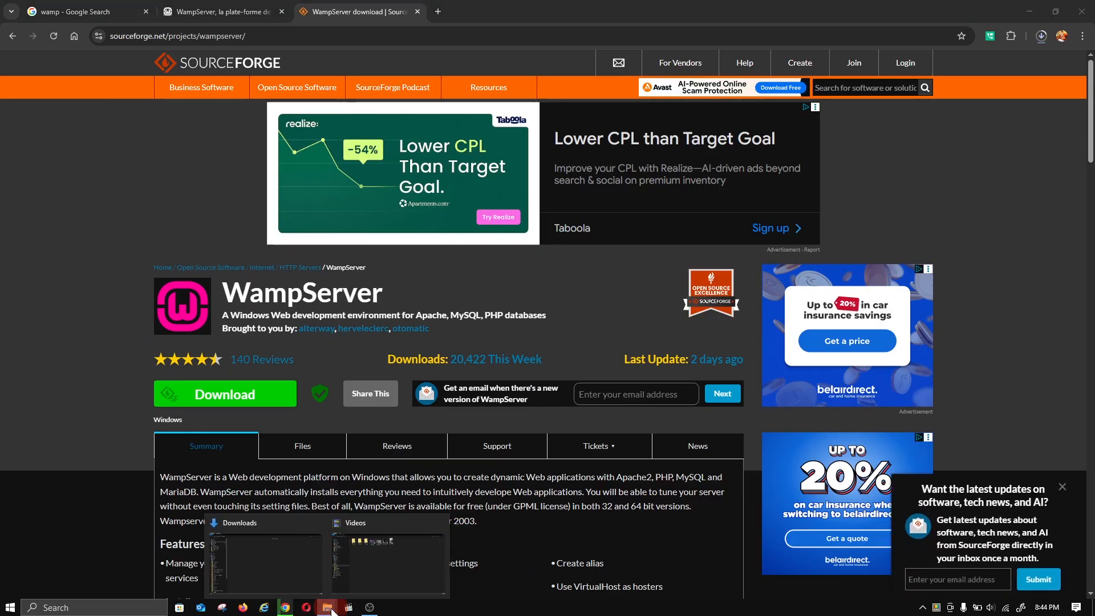
pyautogui.click(300, 567)
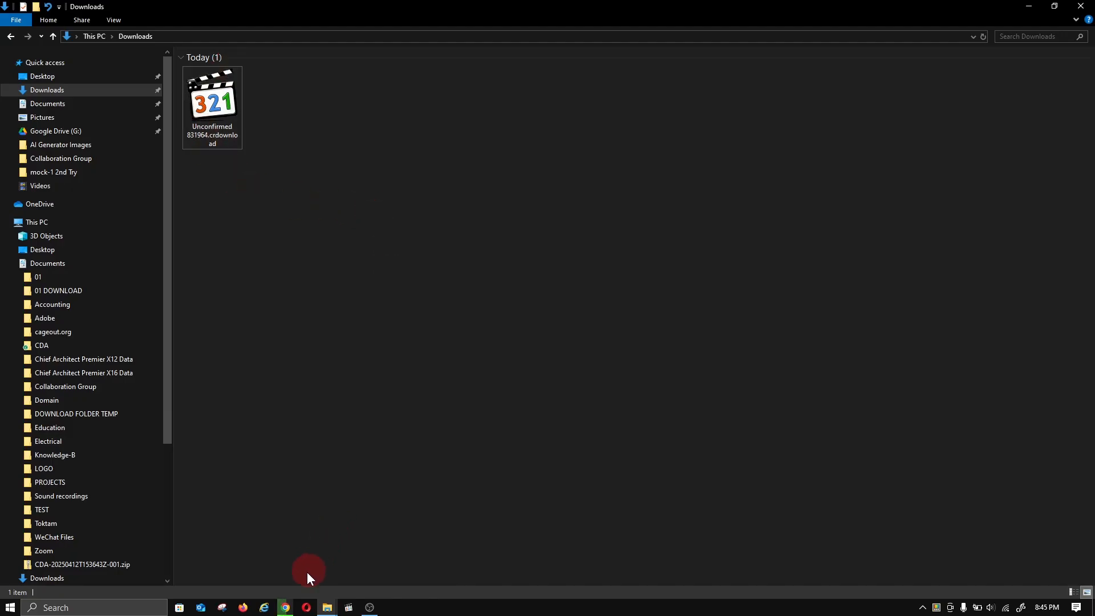
pyautogui.click(287, 606)
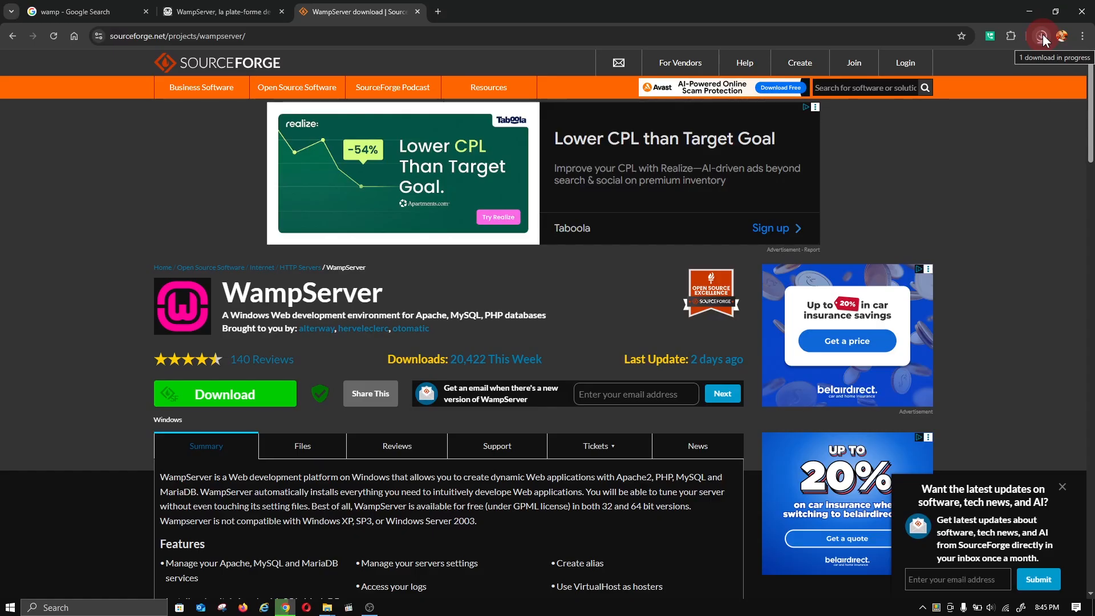
pyautogui.click(1062, 487)
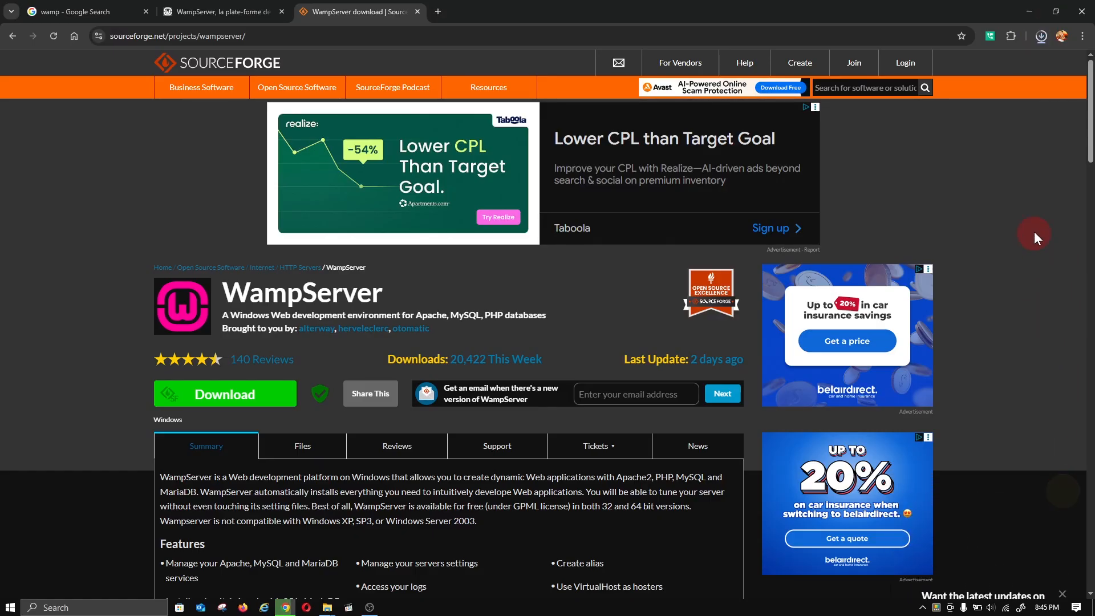
# Run wampserver3.3.7_x64.exe from the Downloads folder and choose English as the setup language.
pyautogui.moveTo(328, 609)
pyautogui.click(283, 556)
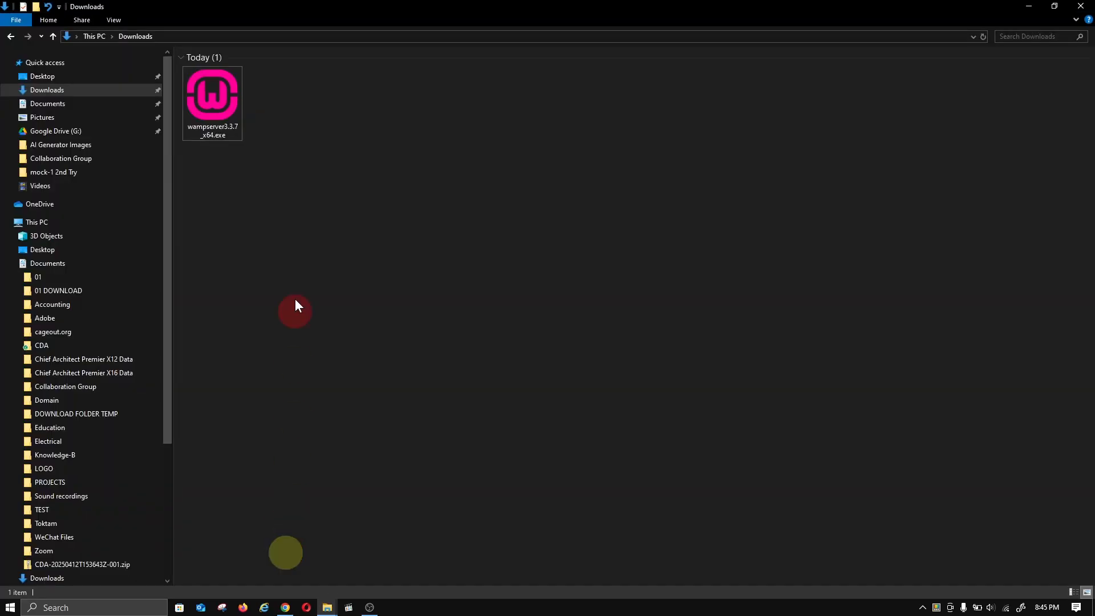
pyautogui.click(307, 167)
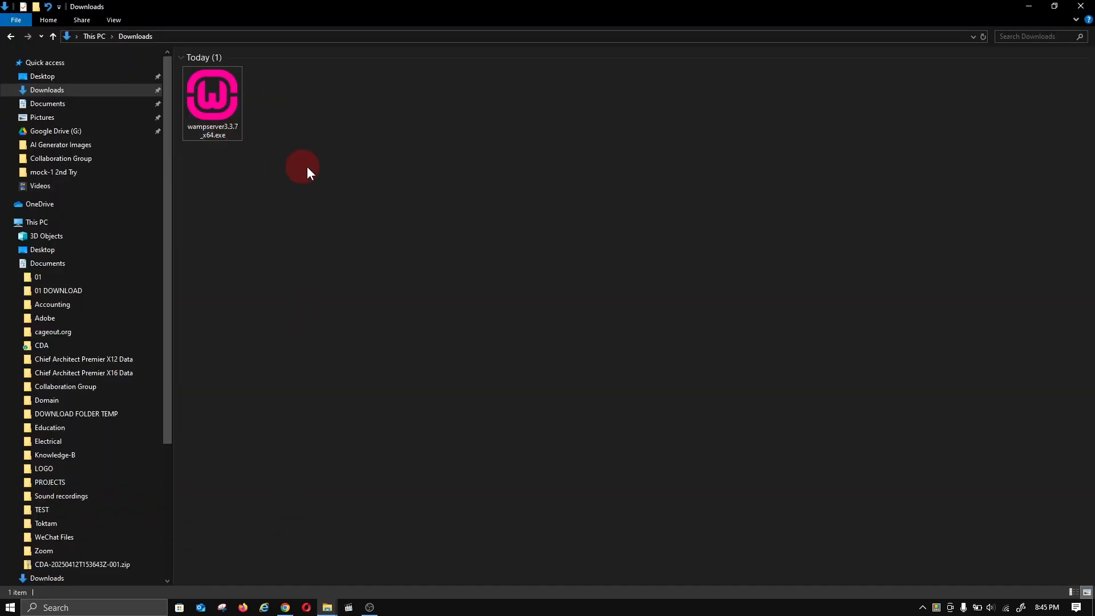
pyautogui.doubleClick(224, 111)
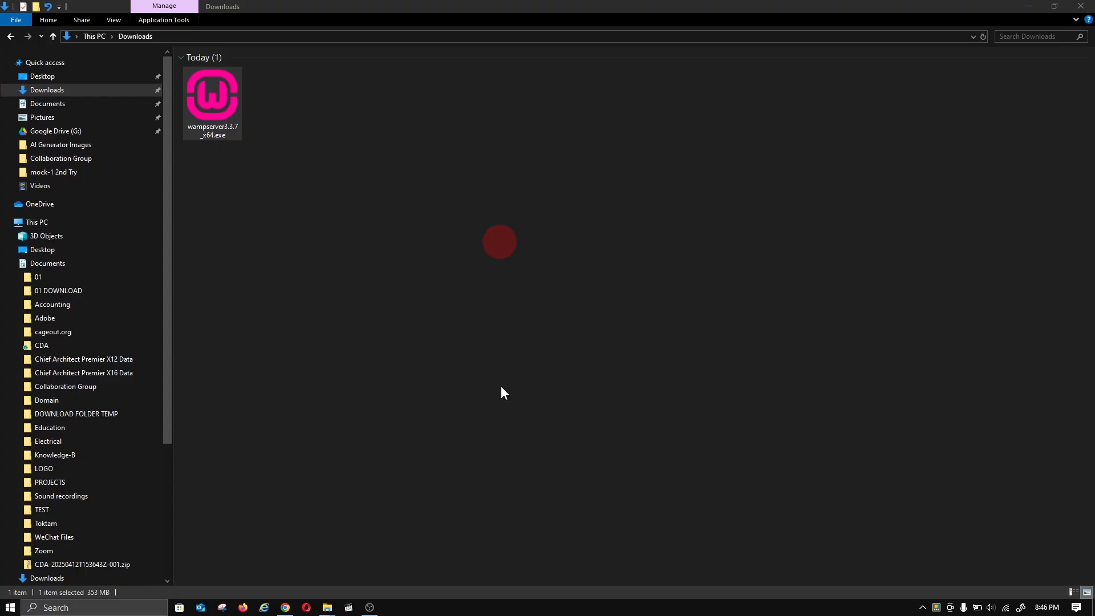
pyautogui.click(518, 305)
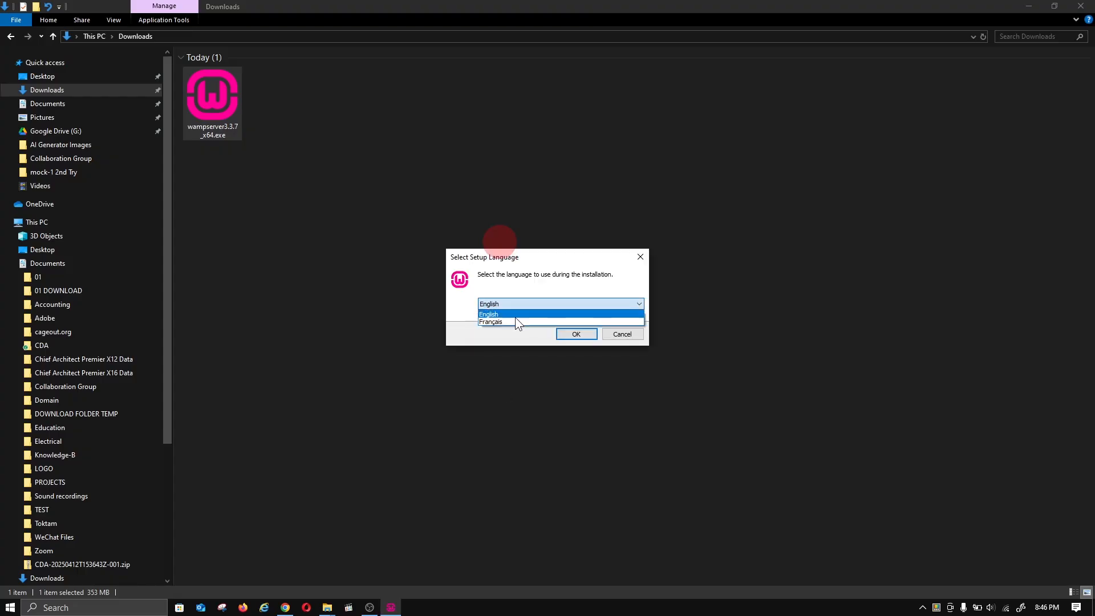
pyautogui.click(515, 317)
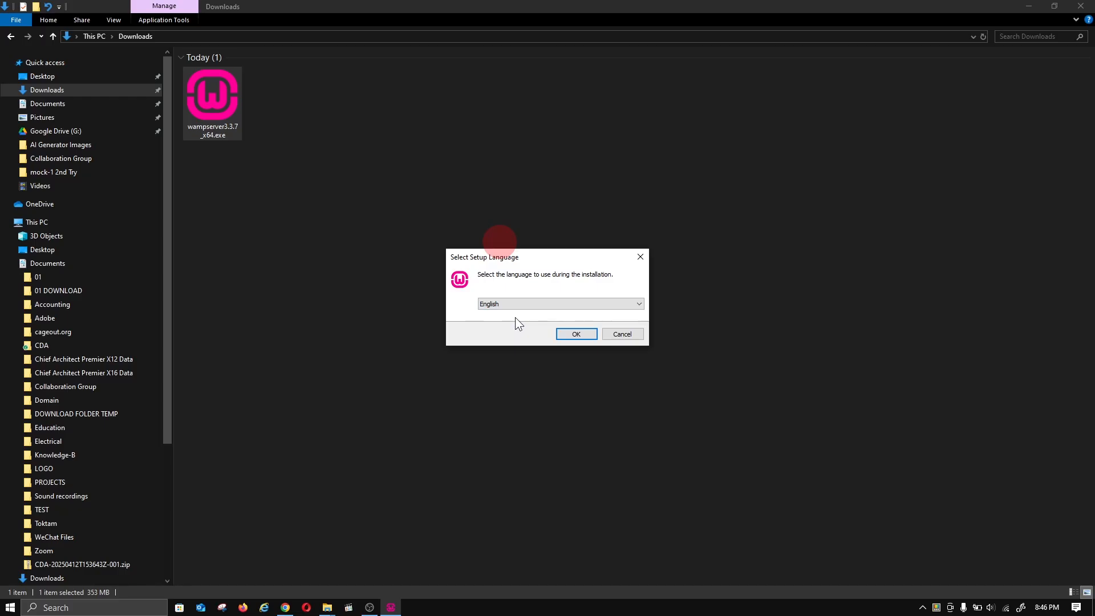
pyautogui.click(575, 334)
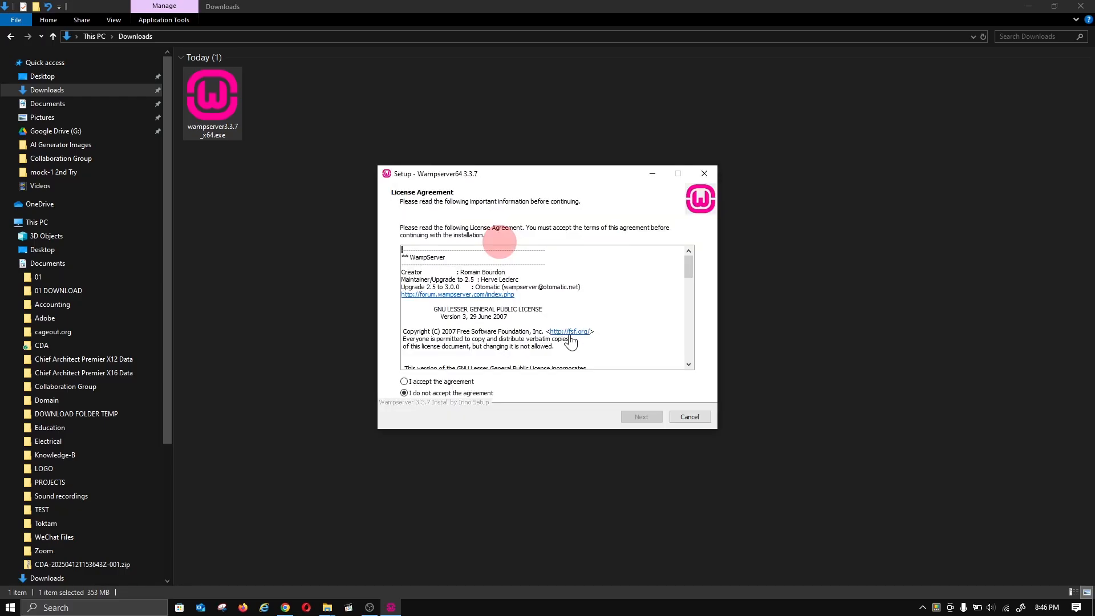
# Accept the WampServer license agreement, try to continue past the Information page, and dismiss the missing Visual C++ packages error.
pyautogui.click(435, 382)
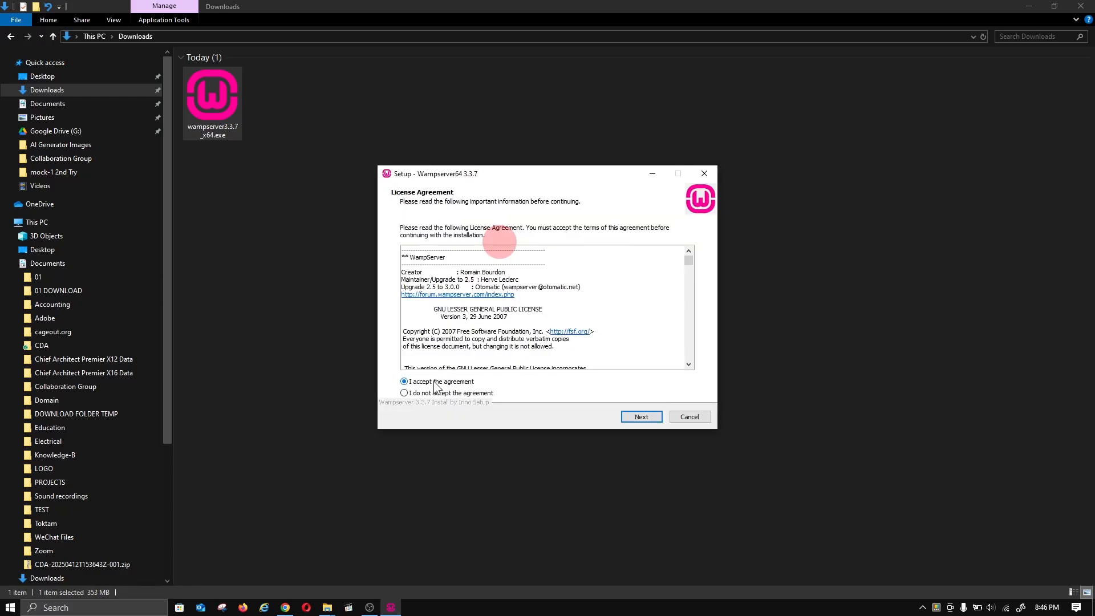
pyautogui.click(641, 417)
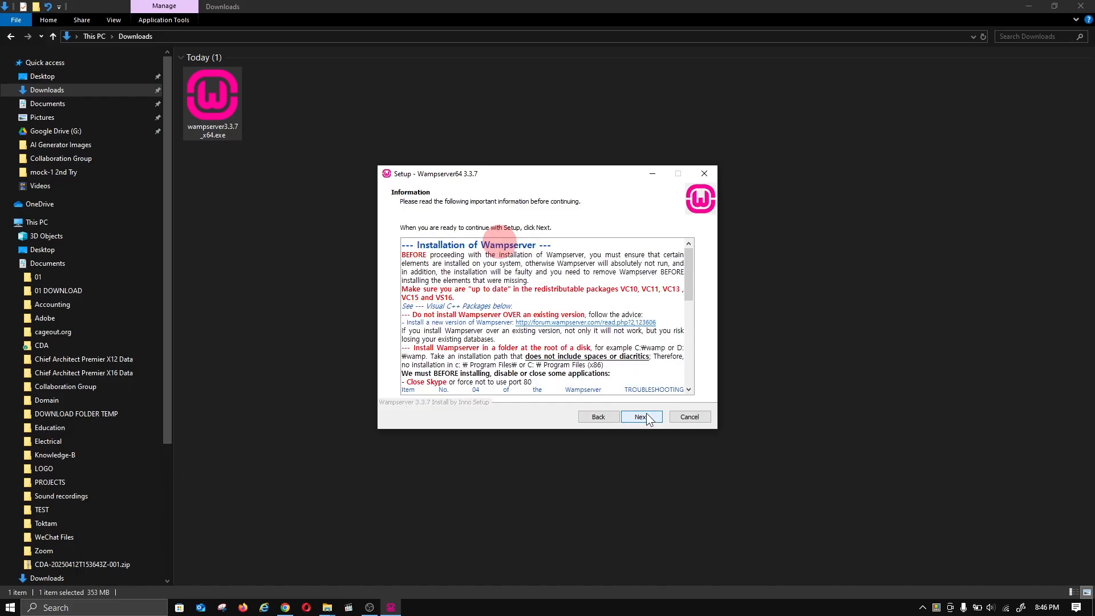
pyautogui.moveTo(551, 174); pyautogui.dragTo(731, 163)
pyautogui.click(836, 405)
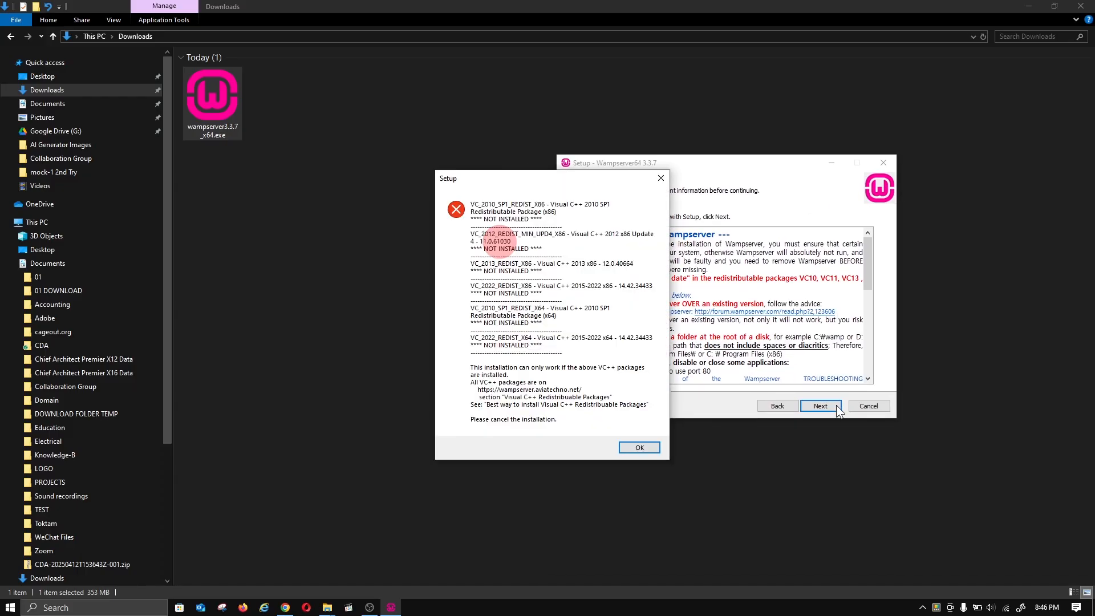
pyautogui.moveTo(576, 178); pyautogui.dragTo(717, 166)
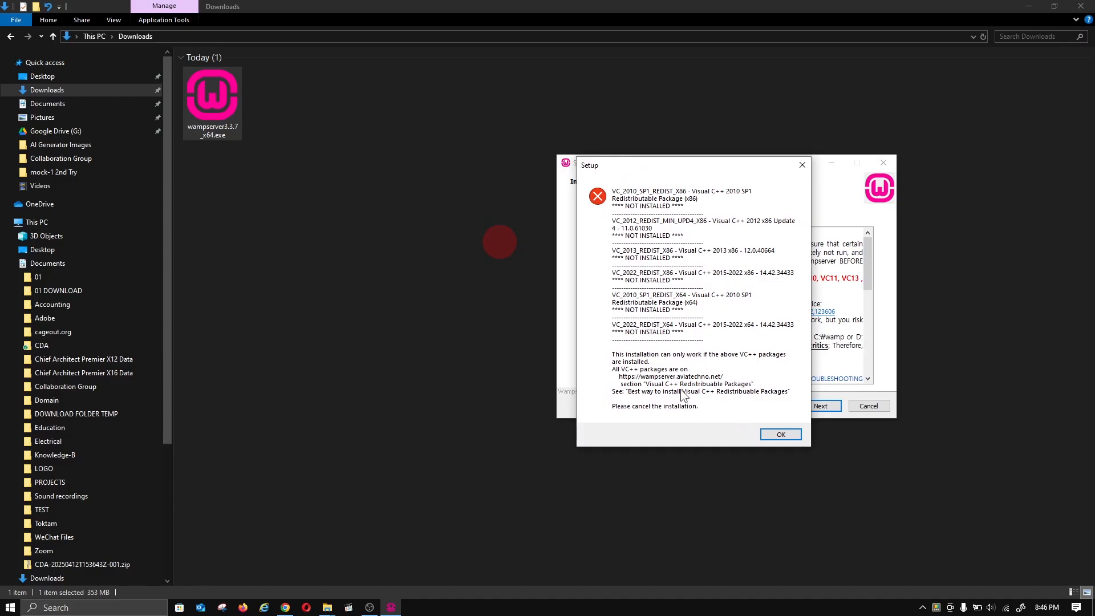
pyautogui.click(780, 435)
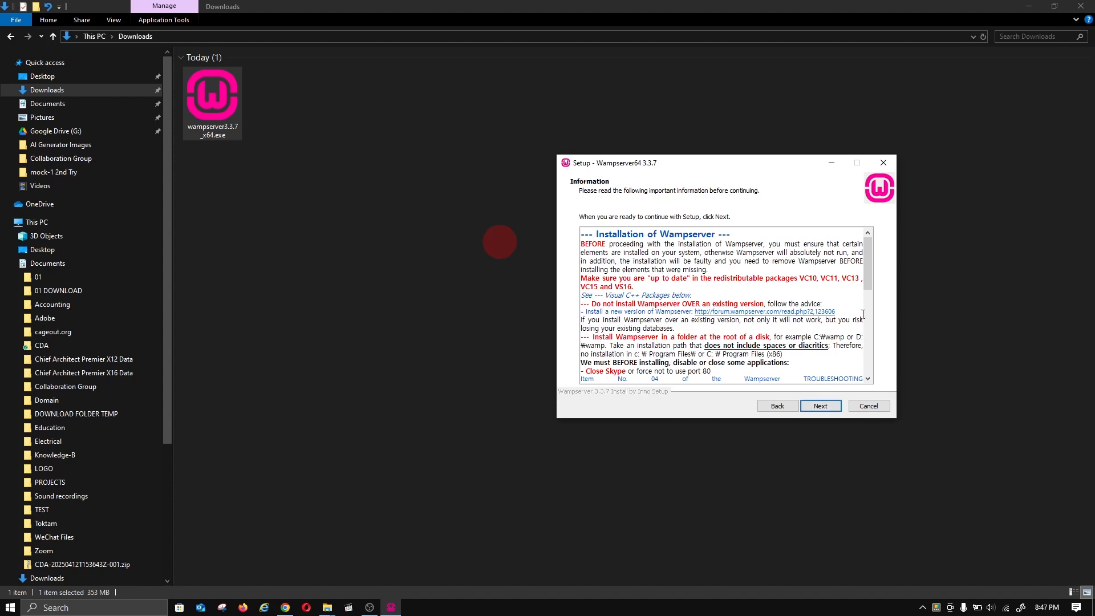
# Retry continuing past the setup's Information page, review the required Visual C++ packages in the error, and dismiss it.
pyautogui.moveTo(865, 286); pyautogui.dragTo(864, 298)
pyautogui.click(831, 408)
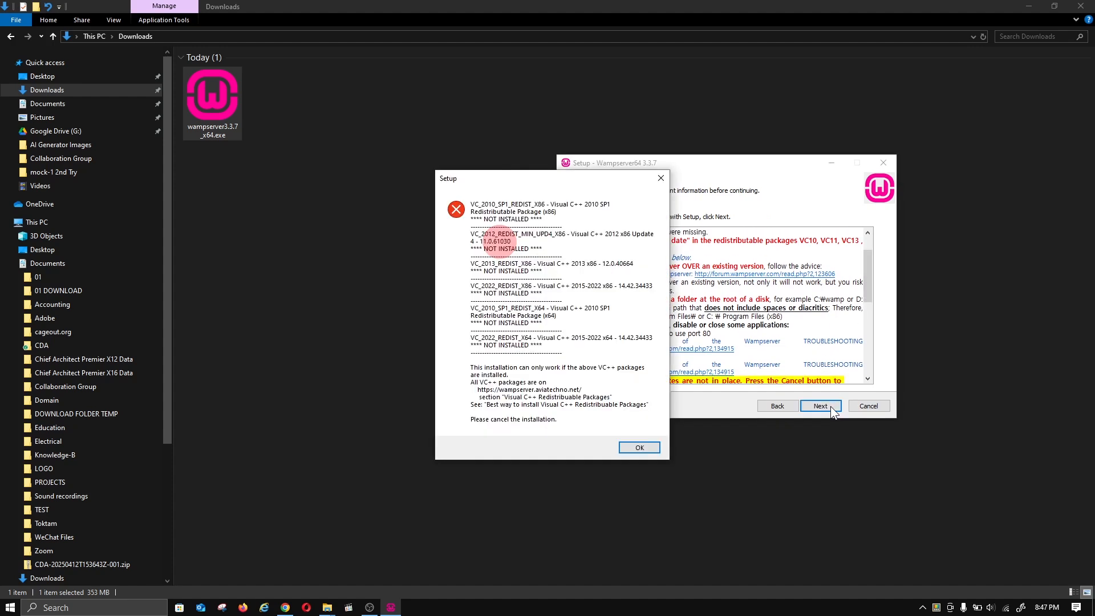
pyautogui.moveTo(579, 194); pyautogui.dragTo(709, 206)
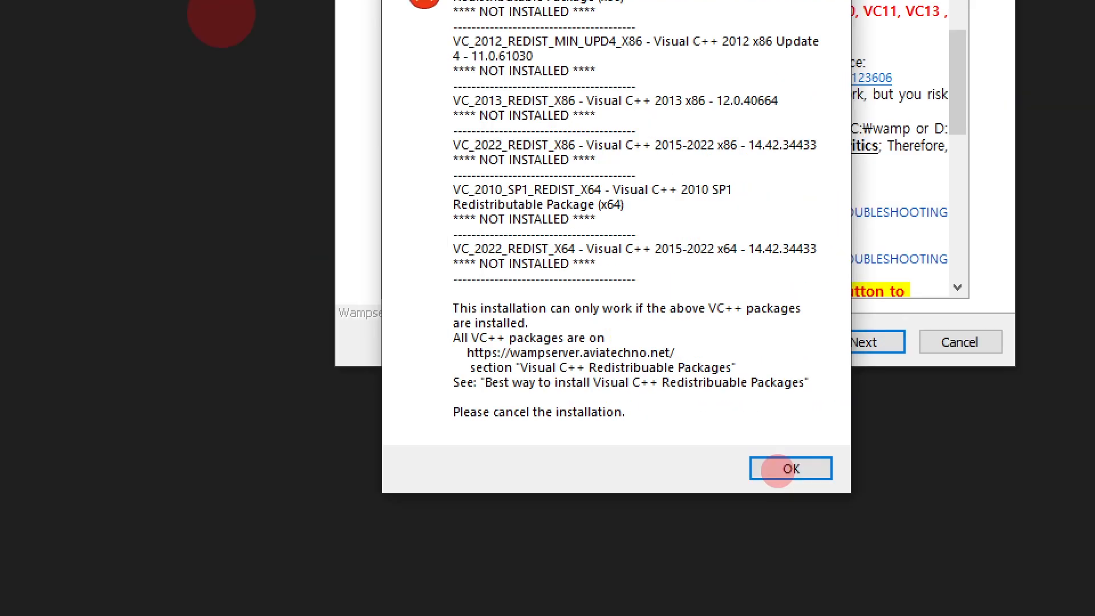
pyautogui.click(899, 566)
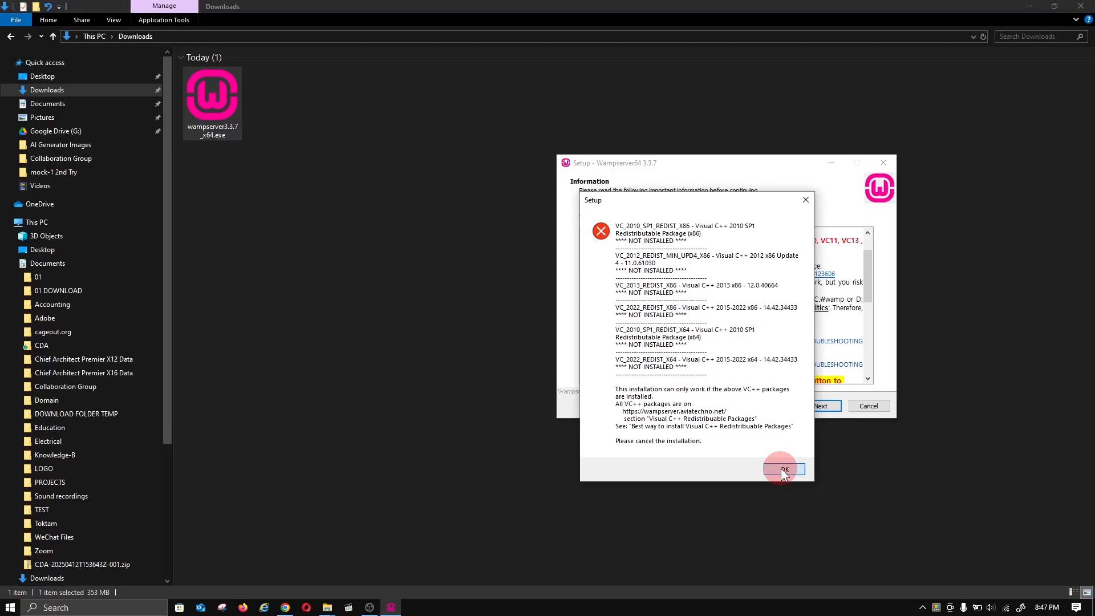
pyautogui.click(782, 468)
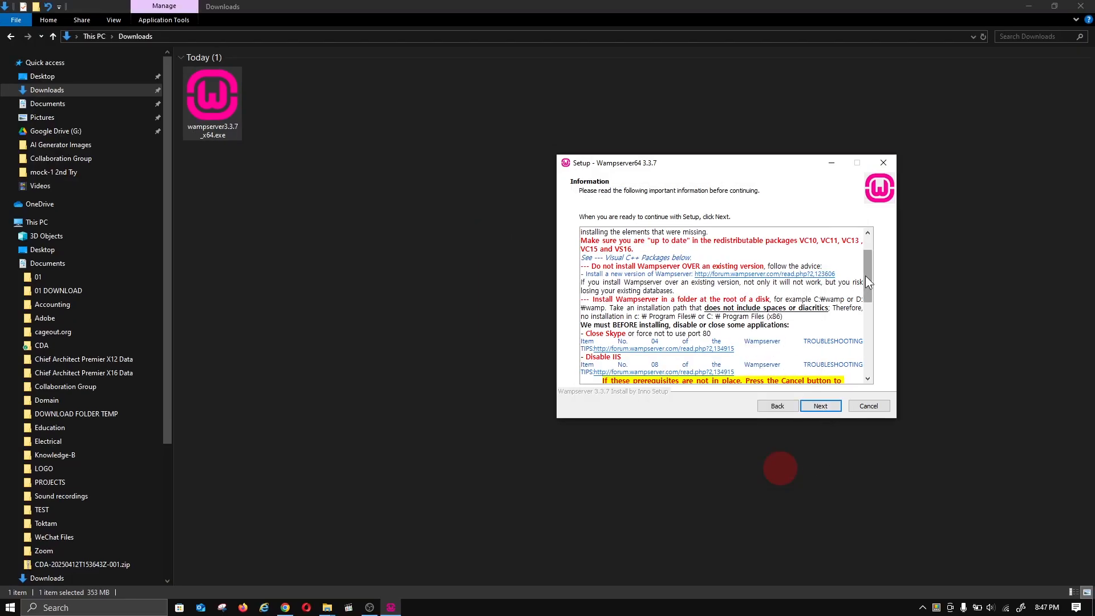
# Follow the wampserver.aviatechno.net link in the setup's Visual C++ Packages notes and find the site's Visual C++ Redistributable Packages section.
pyautogui.moveTo(866, 275); pyautogui.dragTo(868, 327)
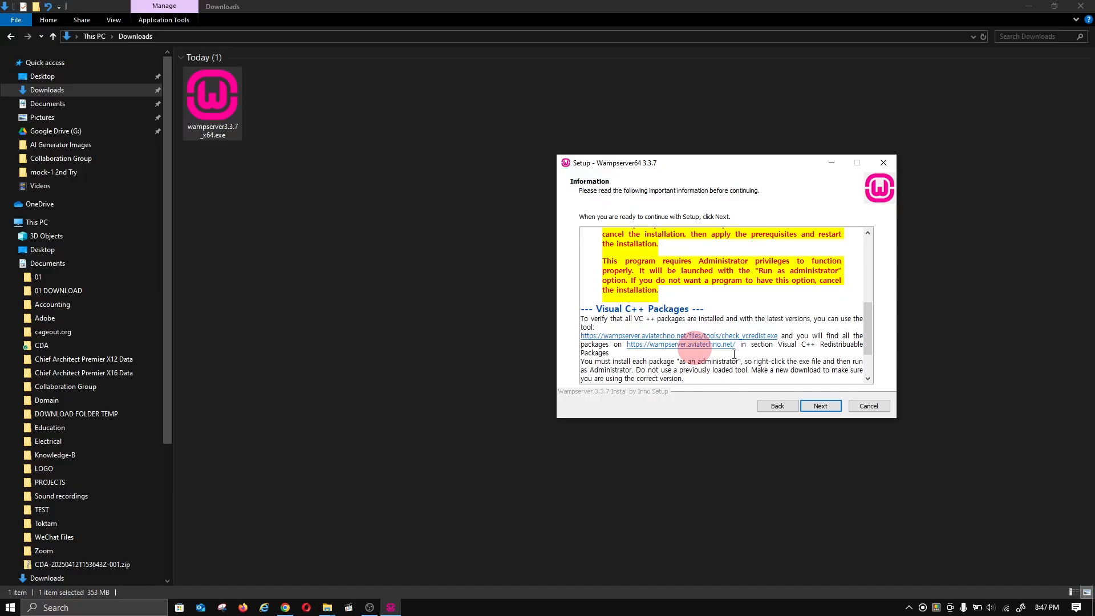
pyautogui.click(728, 345)
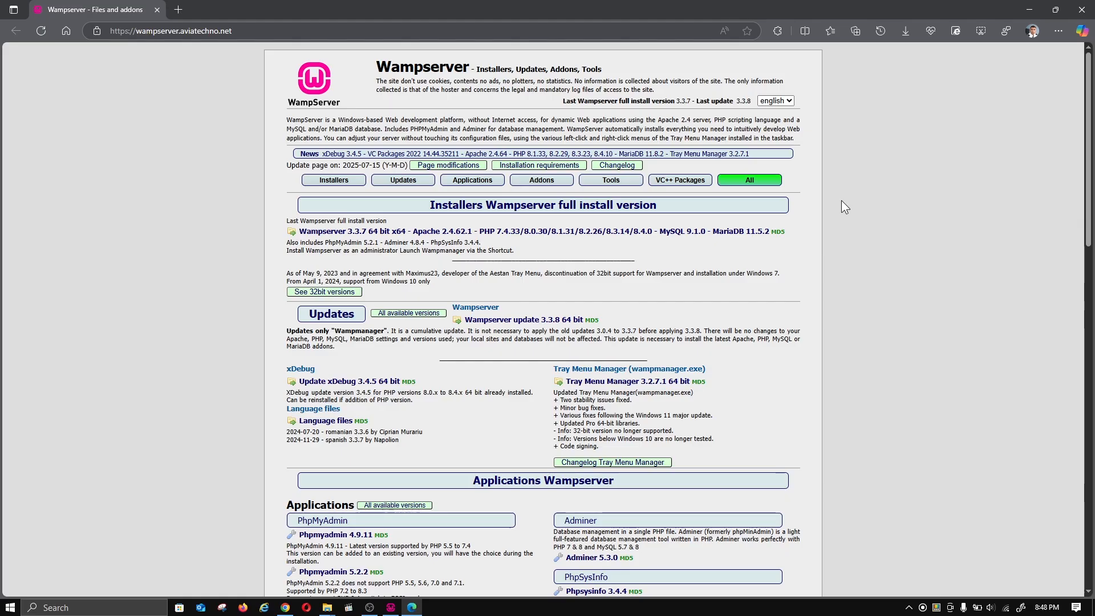
pyautogui.scroll(-15, 841, 200)
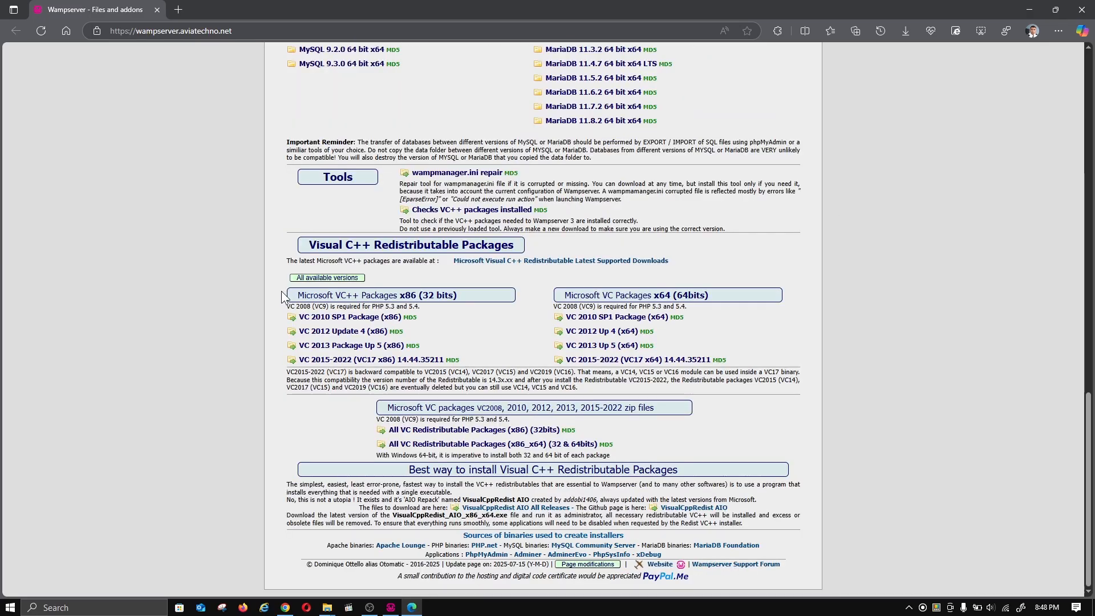
pyautogui.moveTo(535, 291); pyautogui.dragTo(295, 294)
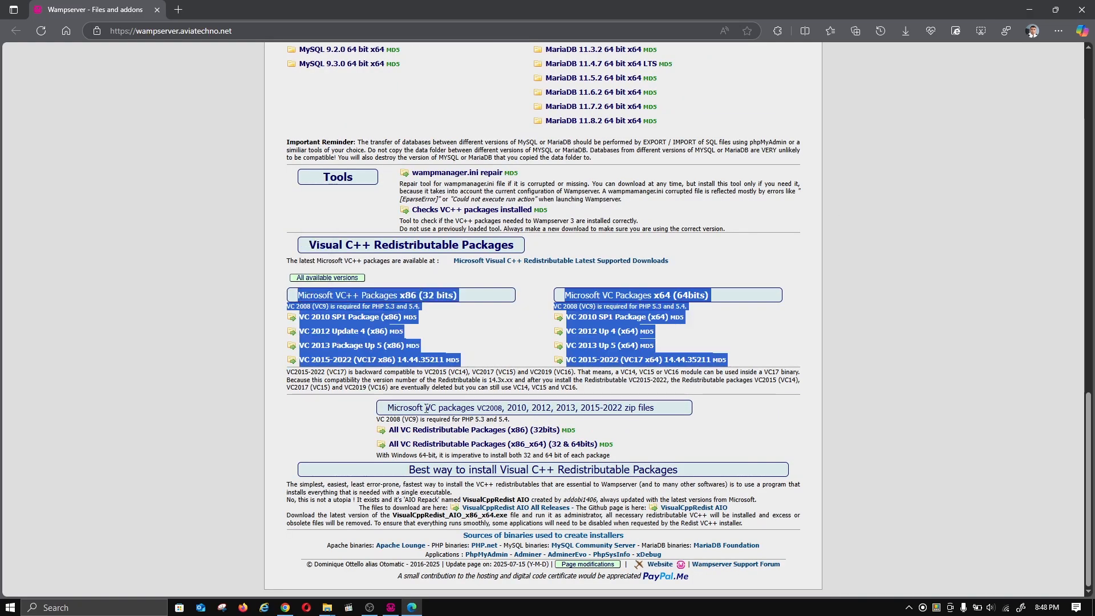
# Rerun the setup's prerequisite check beside the browser page and compare its missing Visual C++ packages with the site's x86 and x64 downloads.
pyautogui.click(392, 611)
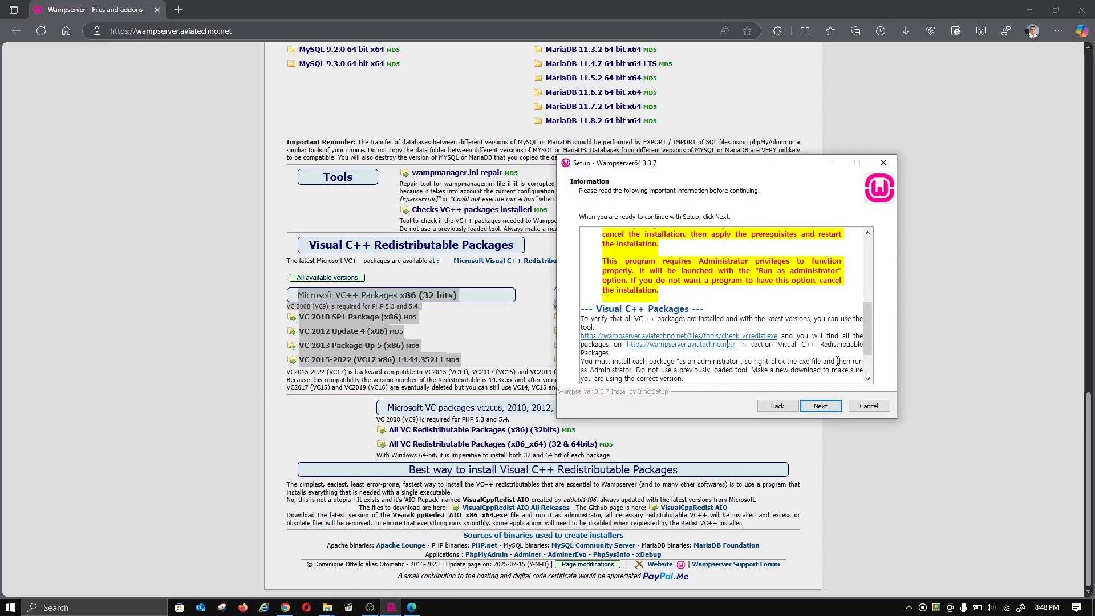
pyautogui.click(969, 333)
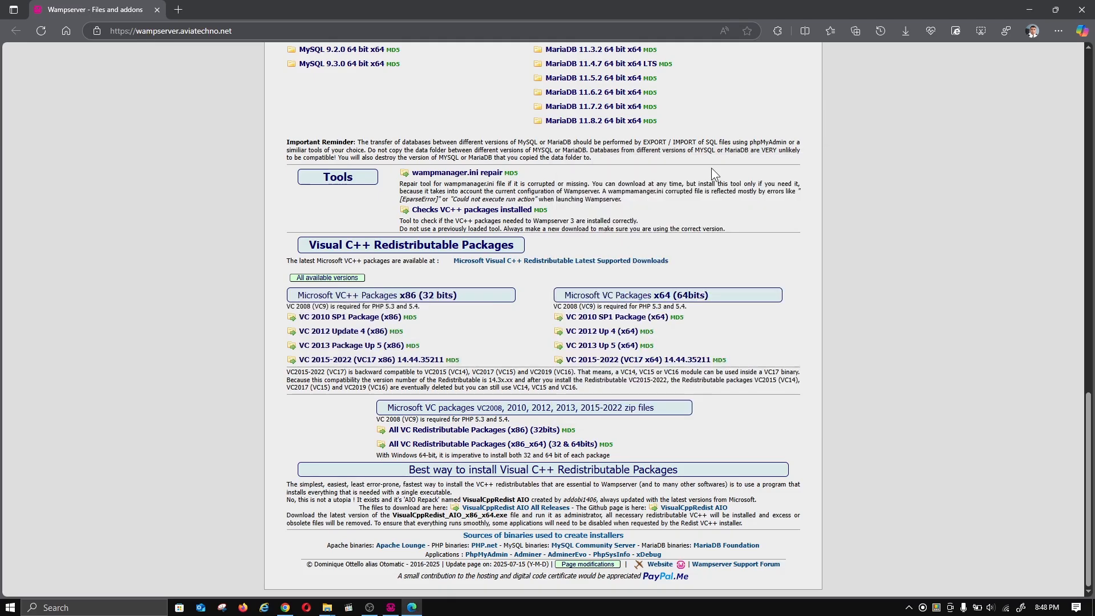
pyautogui.click(390, 607)
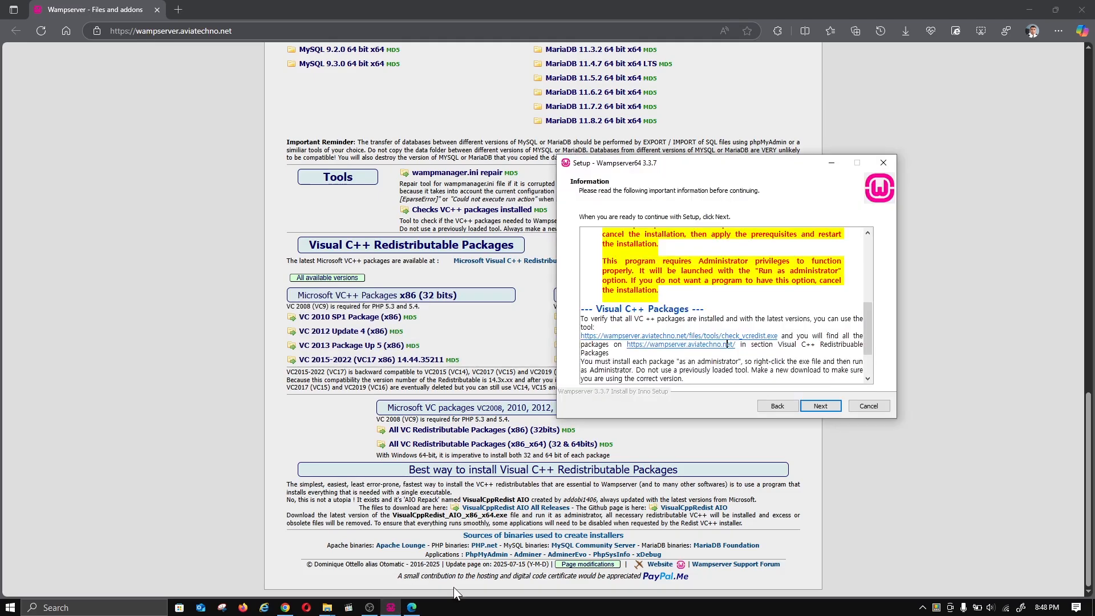
pyautogui.moveTo(670, 169); pyautogui.dragTo(853, 159)
pyautogui.click(1004, 394)
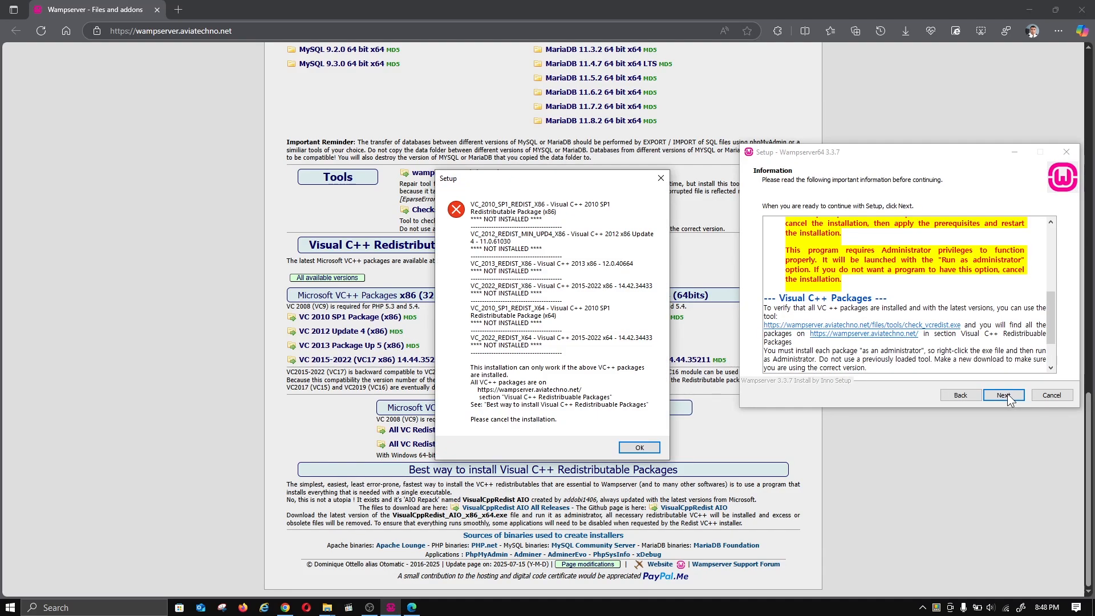
pyautogui.moveTo(530, 182); pyautogui.dragTo(831, 224)
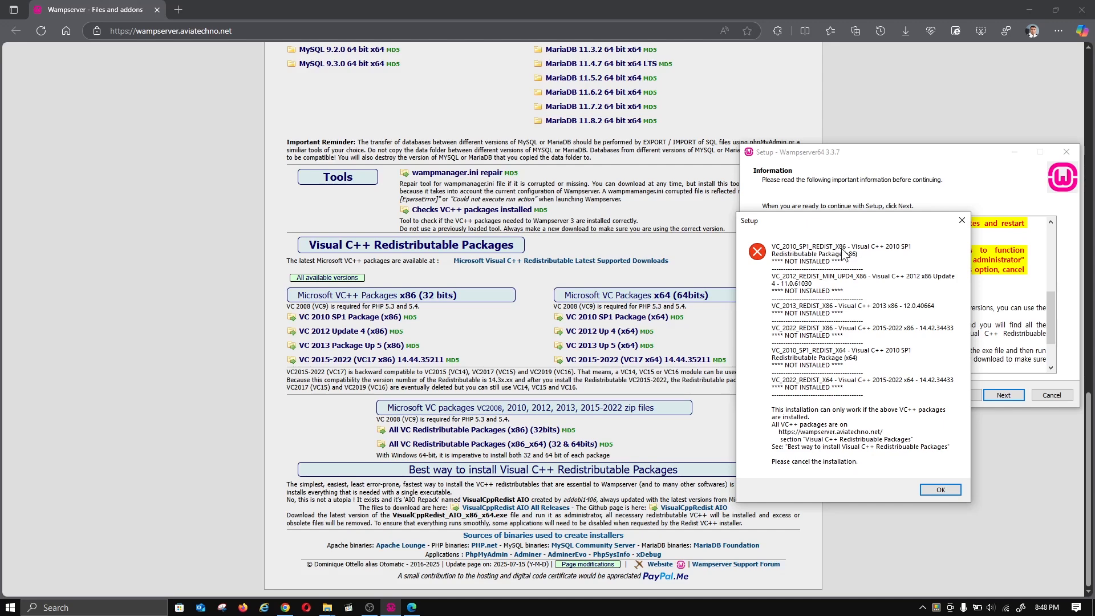
pyautogui.press('Return')
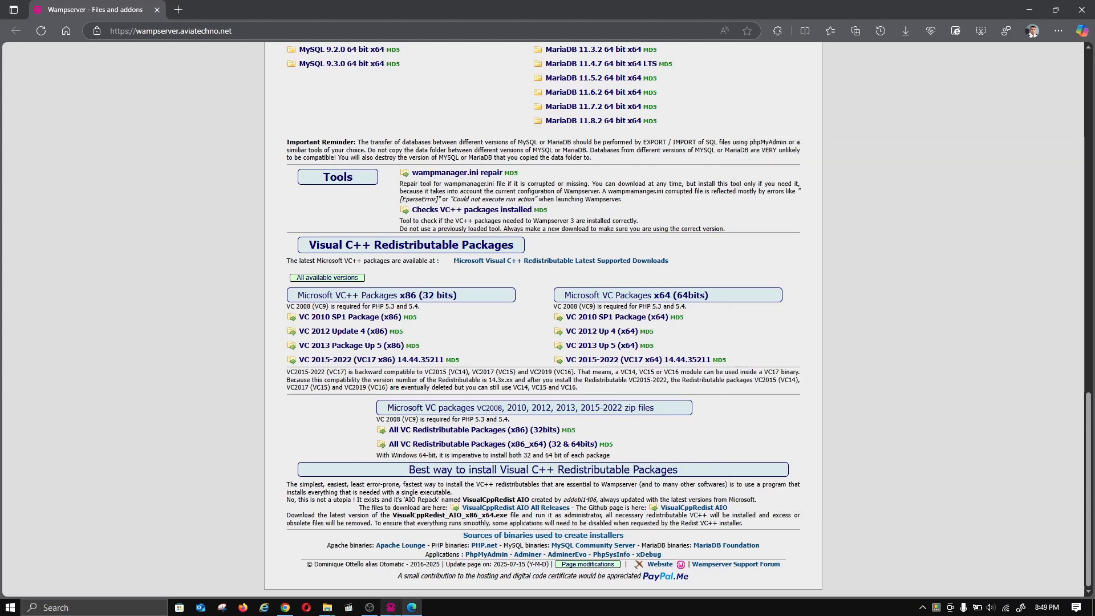
pyautogui.click(390, 608)
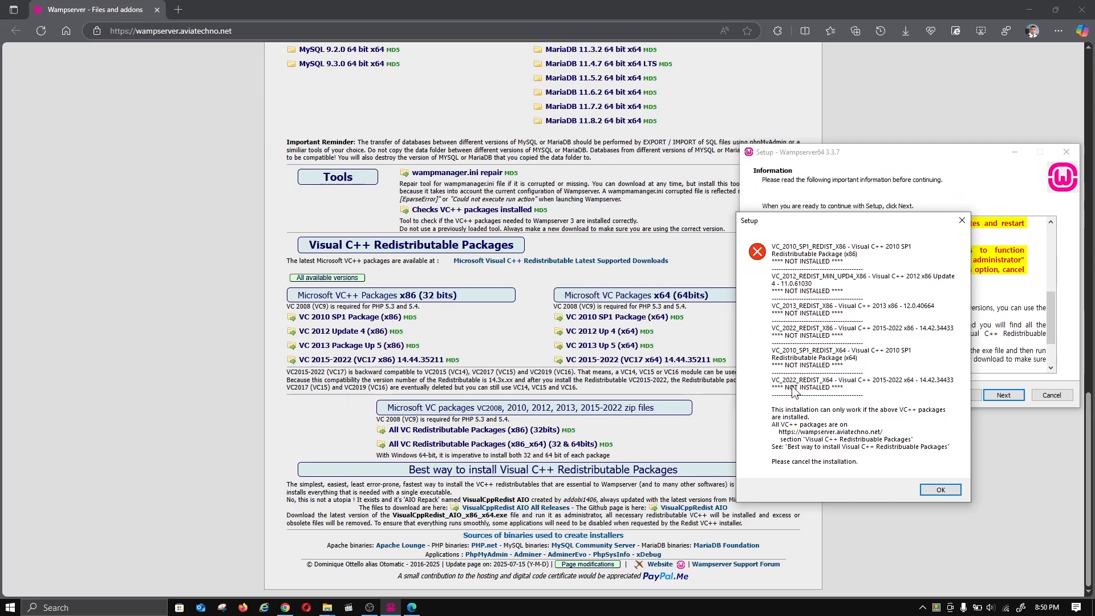
pyautogui.click(940, 489)
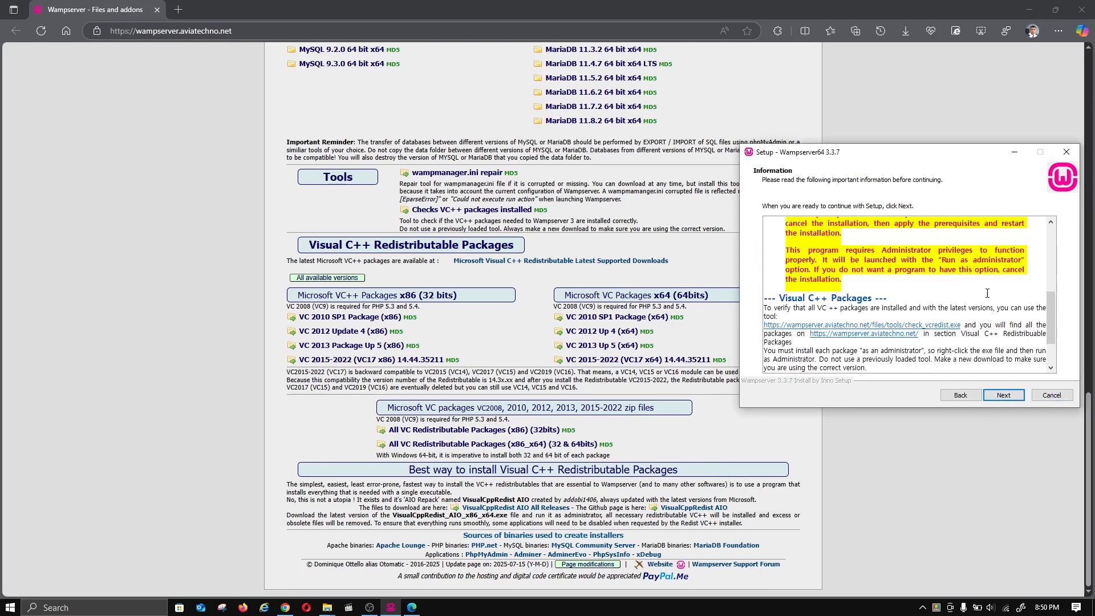
pyautogui.click(1003, 397)
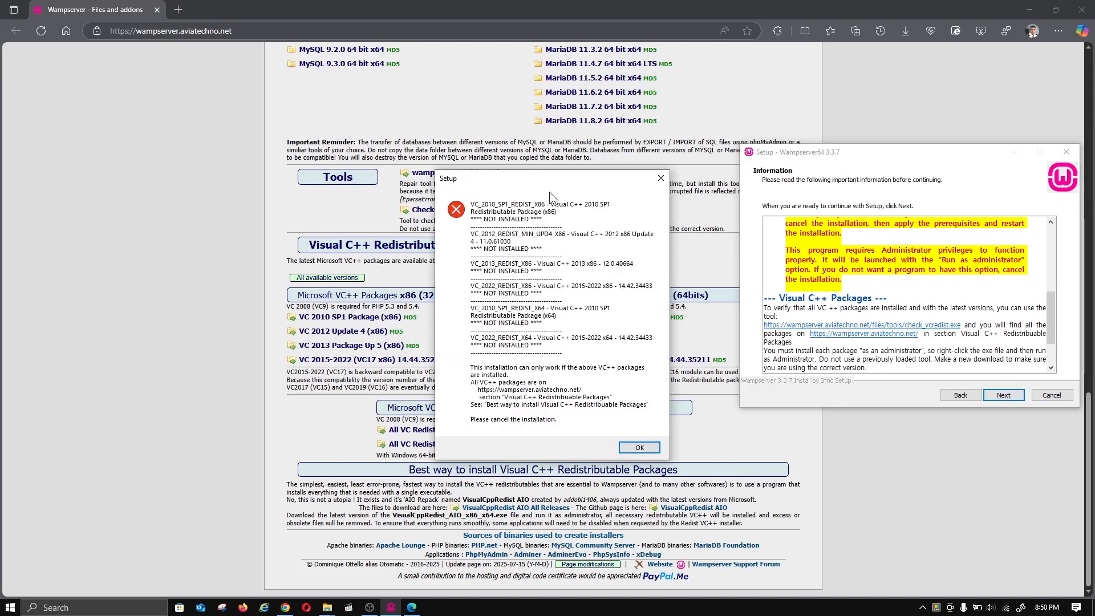
pyautogui.moveTo(549, 192); pyautogui.dragTo(854, 154)
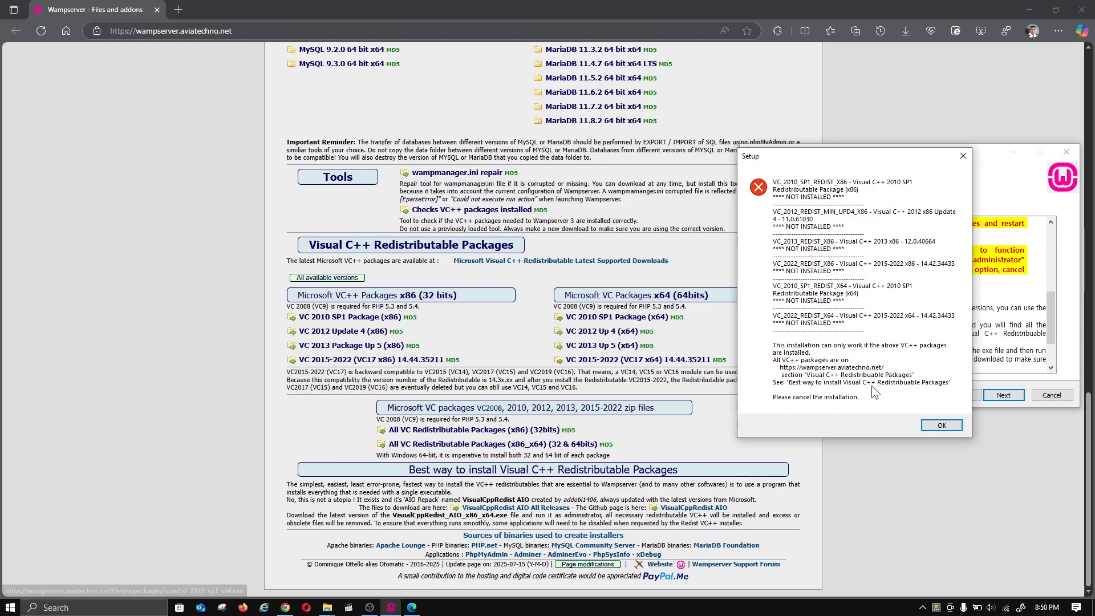
# Dismiss the missing-packages error, cancel the WampServer installation and confirm exiting setup.
pyautogui.click(939, 427)
pyautogui.click(1054, 399)
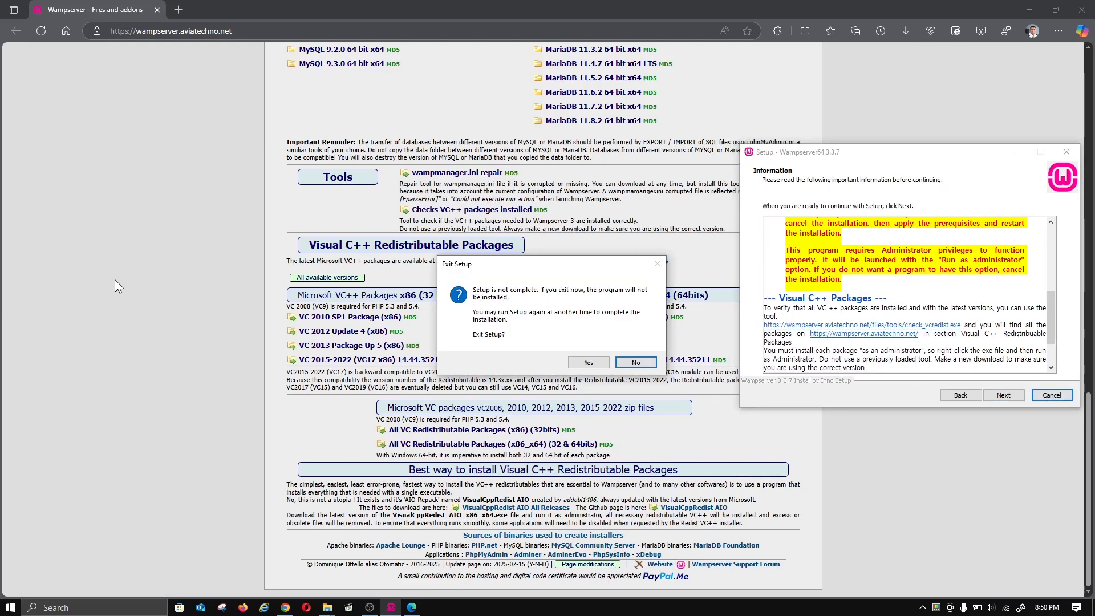
pyautogui.click(591, 363)
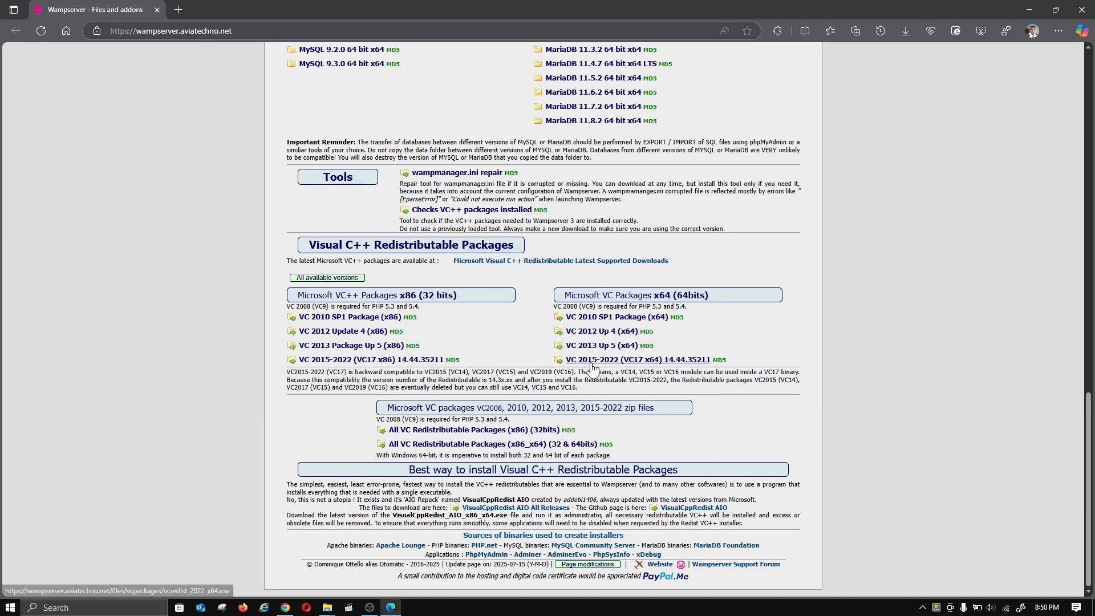
# Download VC 2010 SP1 Package (x86) and save it as vcredist_2010_sp1_x86.exe in the Downloads folder.
pyautogui.click(372, 320)
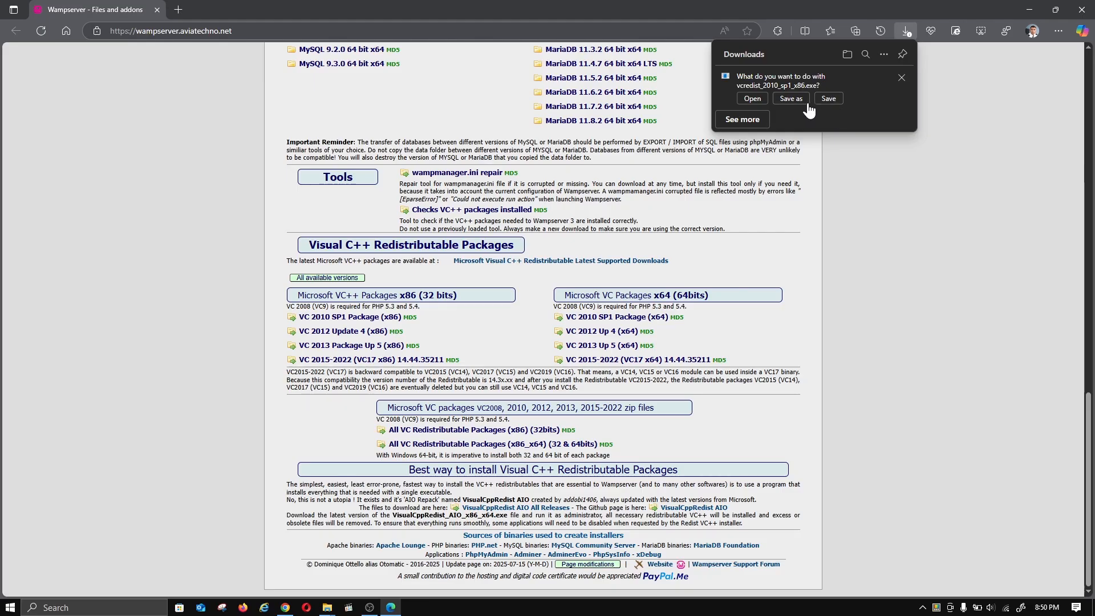
pyautogui.click(806, 101)
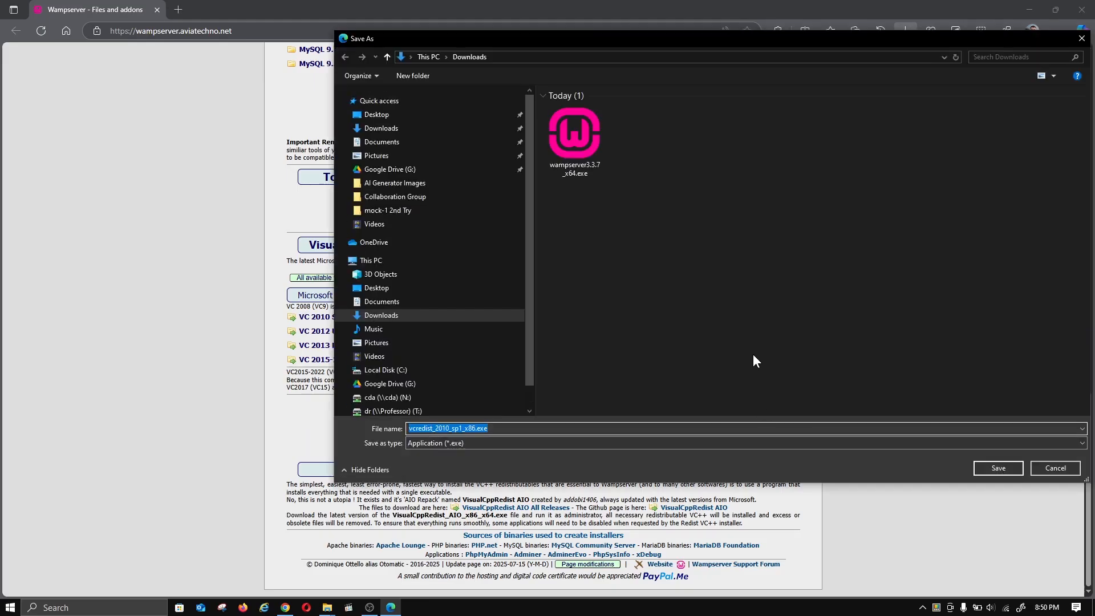
pyautogui.click(999, 468)
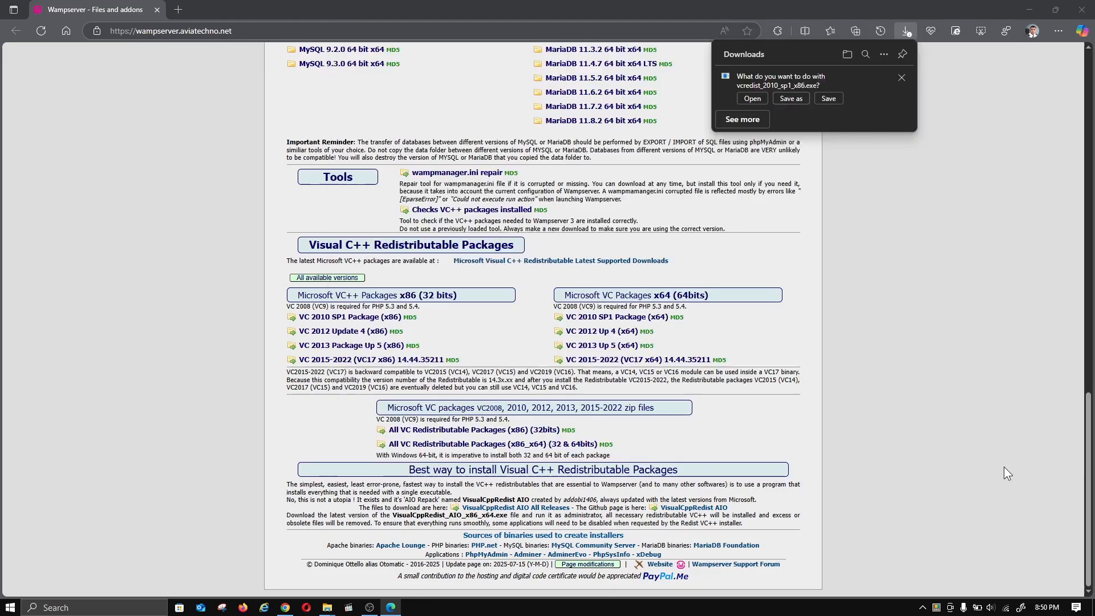
# Save the x86 packages VC 2012 Update 4, VC 2013 Up 5 and VC 2015-2022 to the Downloads folder.
pyautogui.click(356, 335)
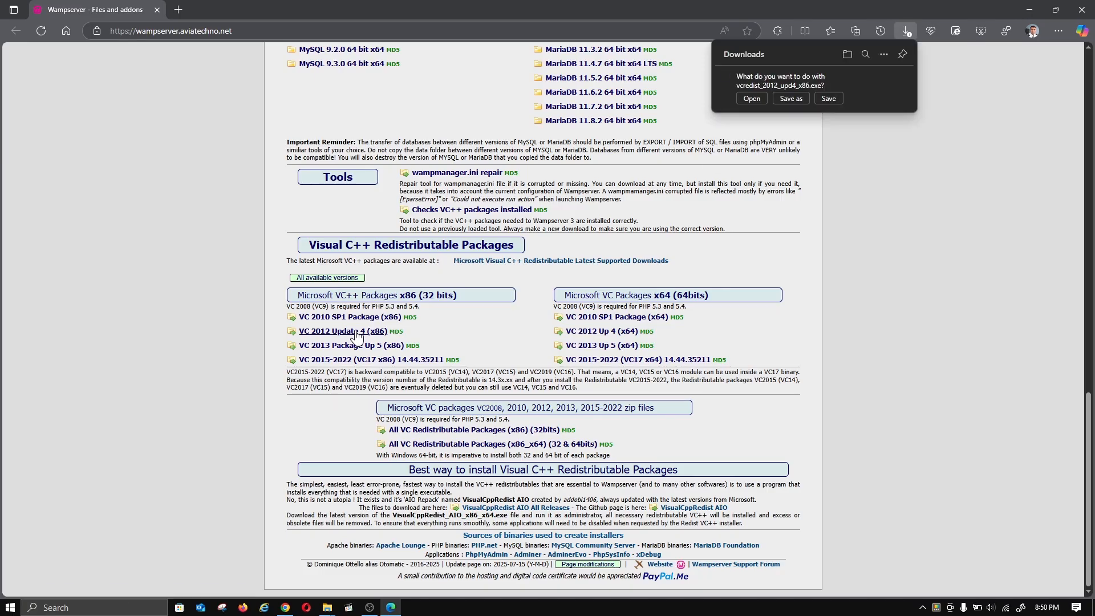
pyautogui.click(791, 99)
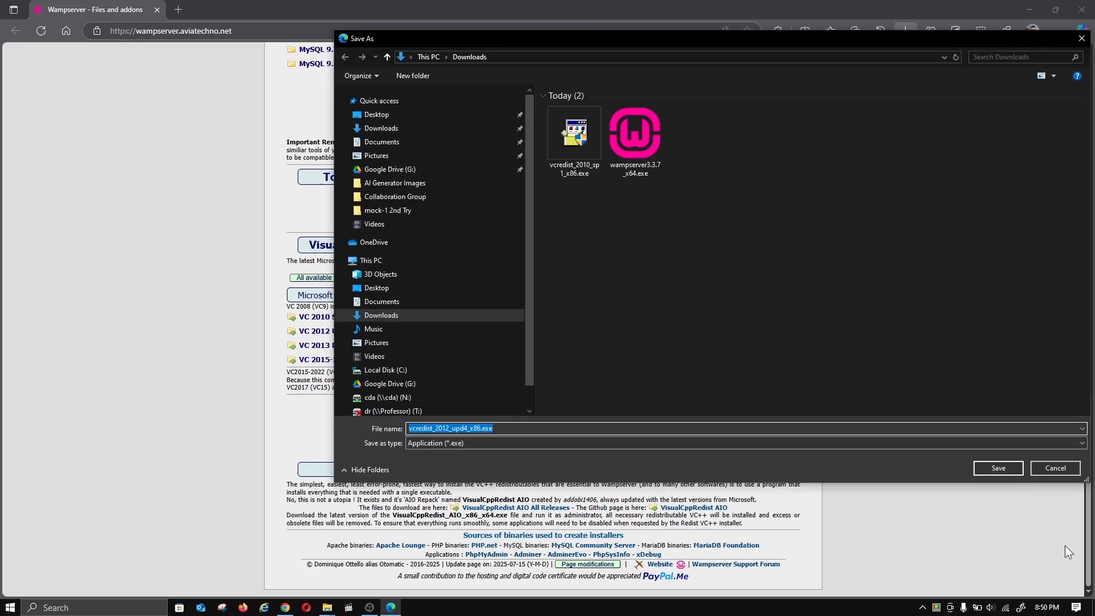
pyautogui.click(998, 468)
pyautogui.click(388, 347)
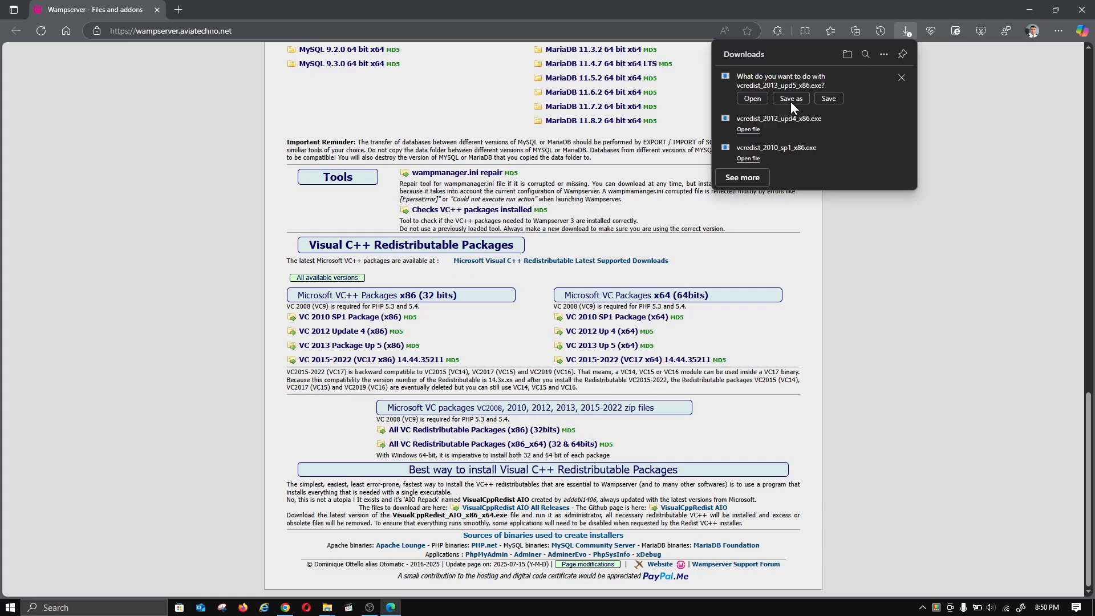
pyautogui.click(791, 101)
pyautogui.click(999, 471)
pyautogui.click(371, 359)
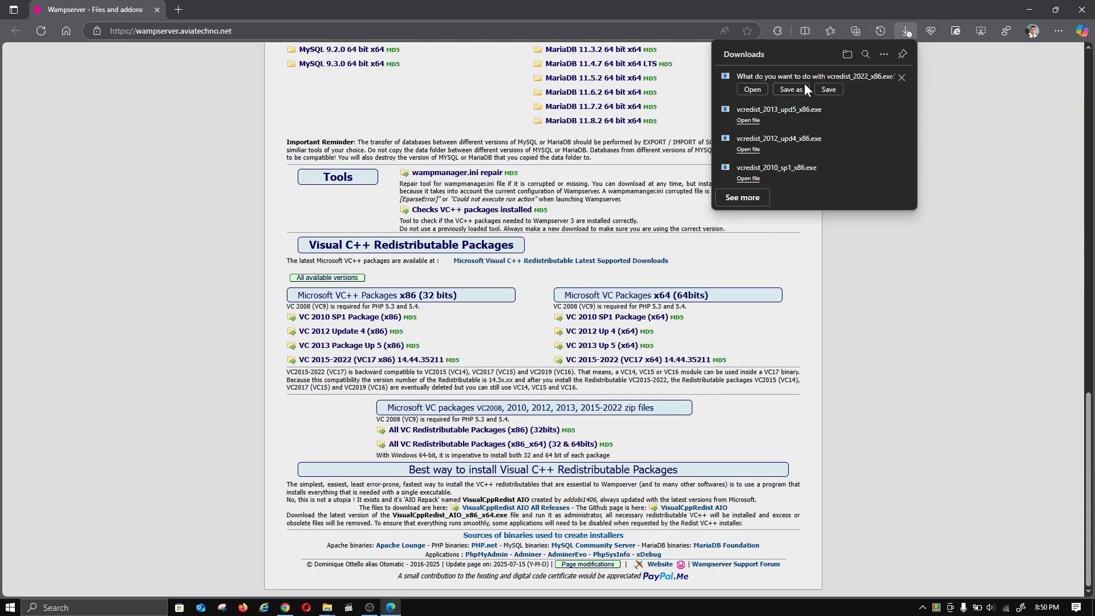
pyautogui.click(804, 85)
pyautogui.click(998, 465)
# Save the x64 packages VC 2010 SP1 and VC 2015-2022 to the Downloads folder and close the browser.
pyautogui.click(617, 317)
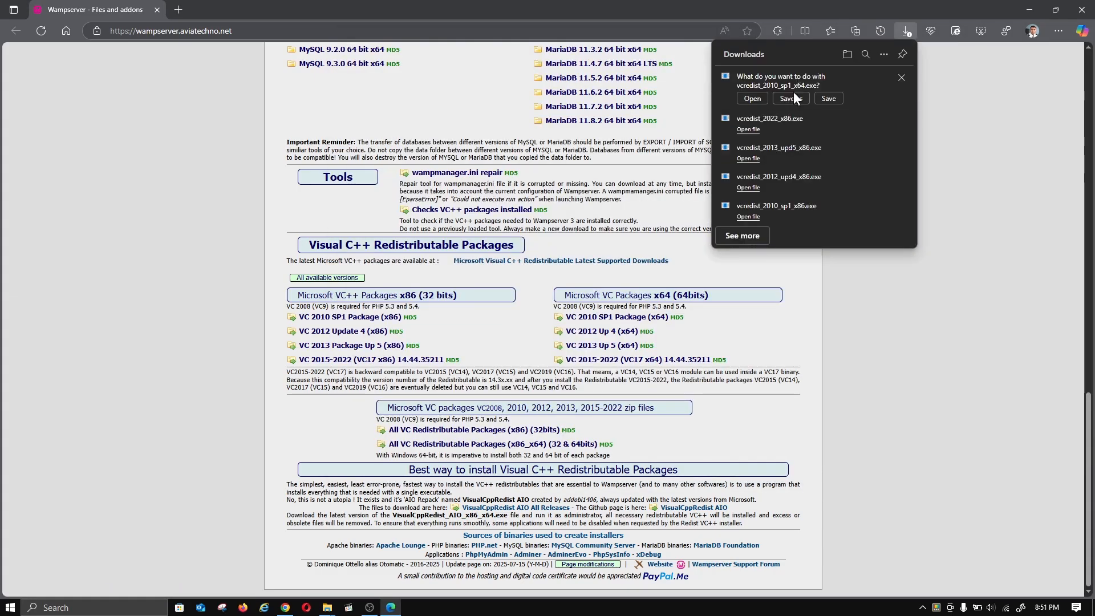
pyautogui.click(791, 98)
pyautogui.click(999, 469)
pyautogui.click(674, 362)
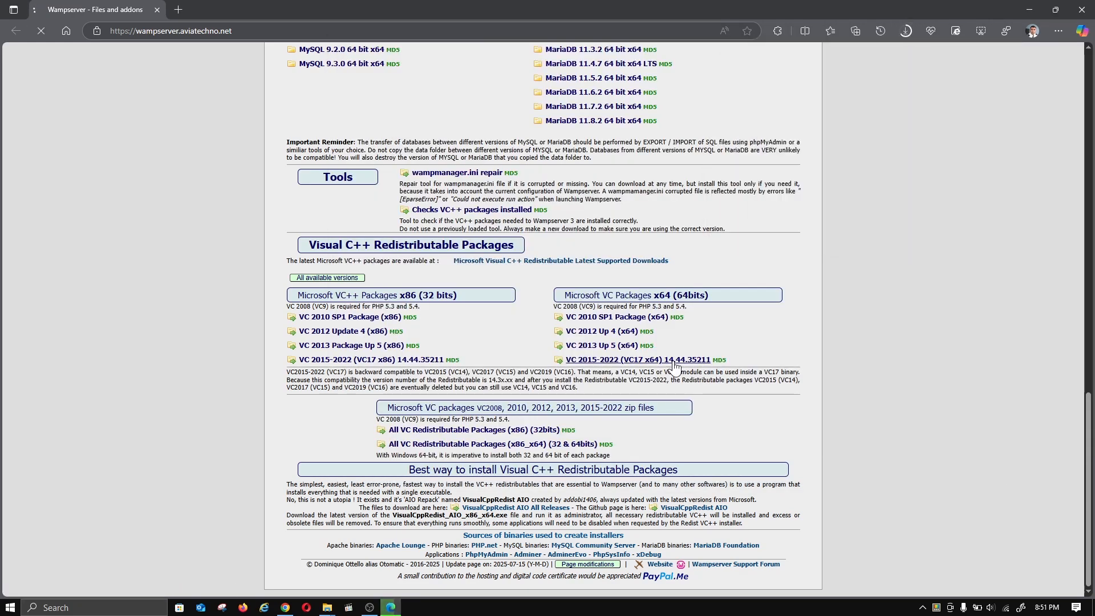
pyautogui.click(799, 87)
pyautogui.click(998, 468)
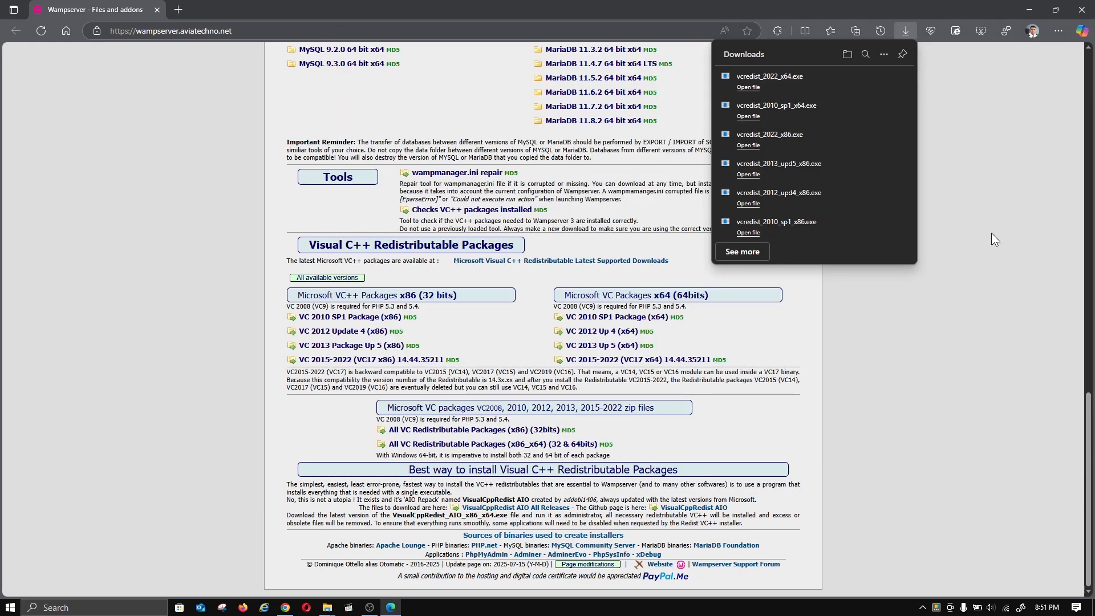
pyautogui.click(1077, 16)
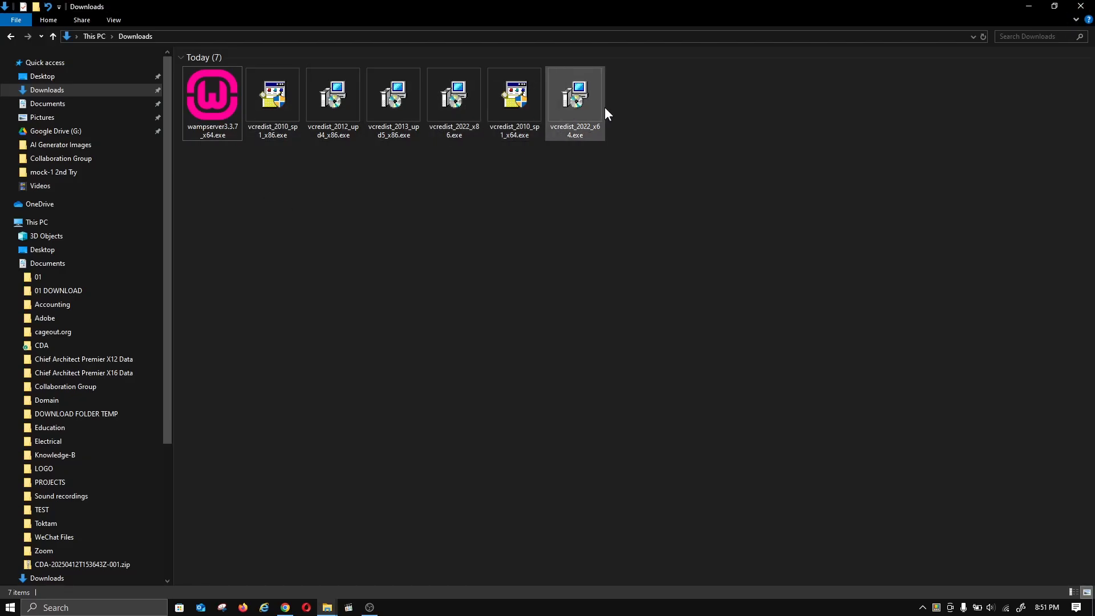
# Run vcredist_2010_sp1_x86.exe from Downloads, accept the license terms and install Visual C++ 2010 x86.
pyautogui.doubleClick(272, 109)
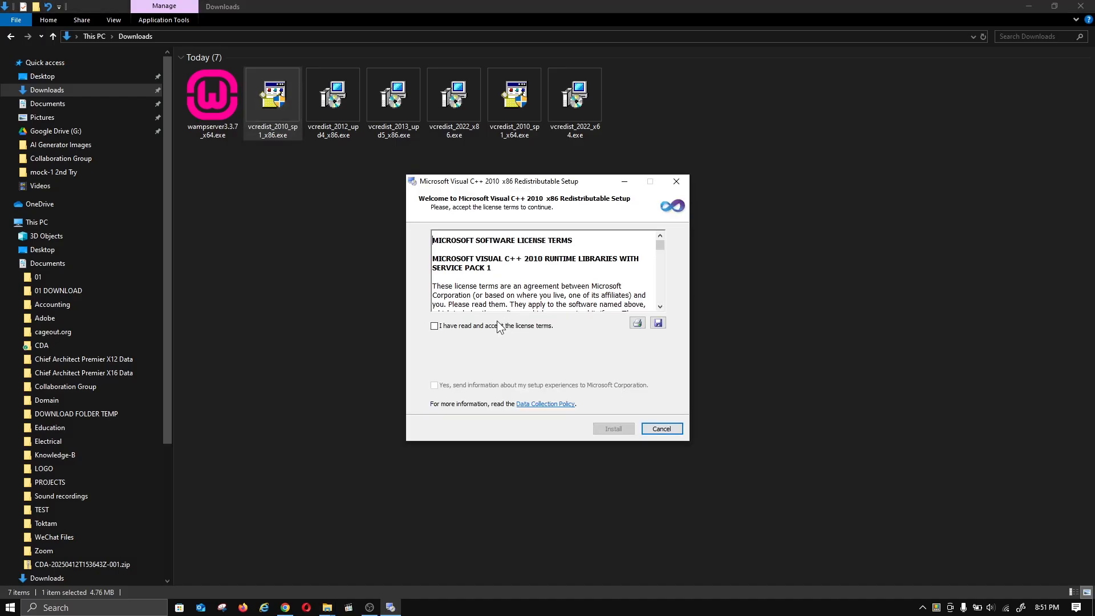
pyautogui.click(496, 324)
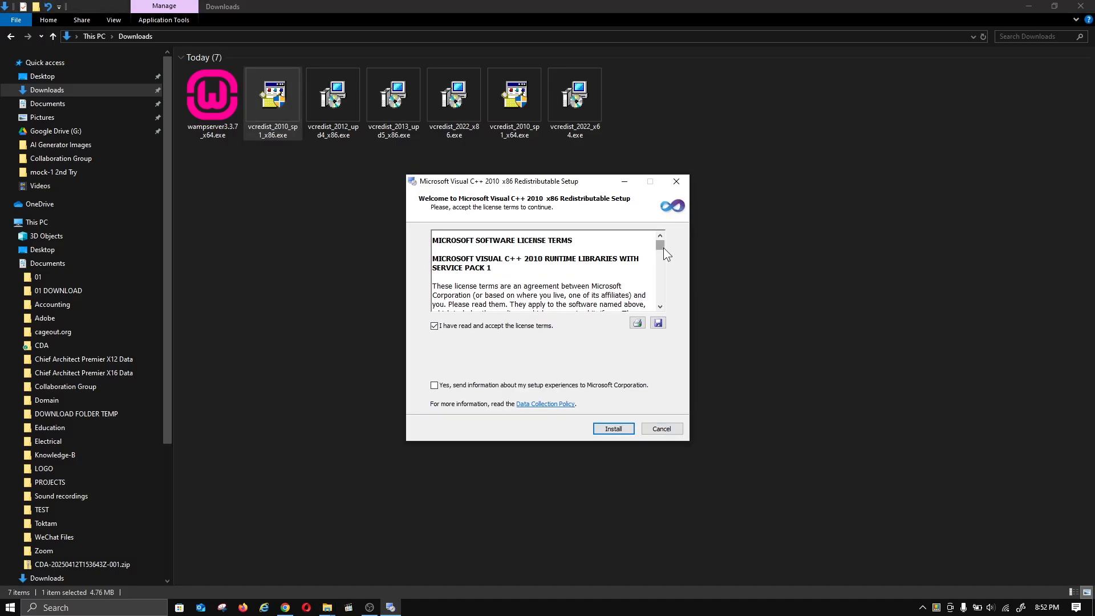
pyautogui.moveTo(660, 247); pyautogui.dragTo(661, 296)
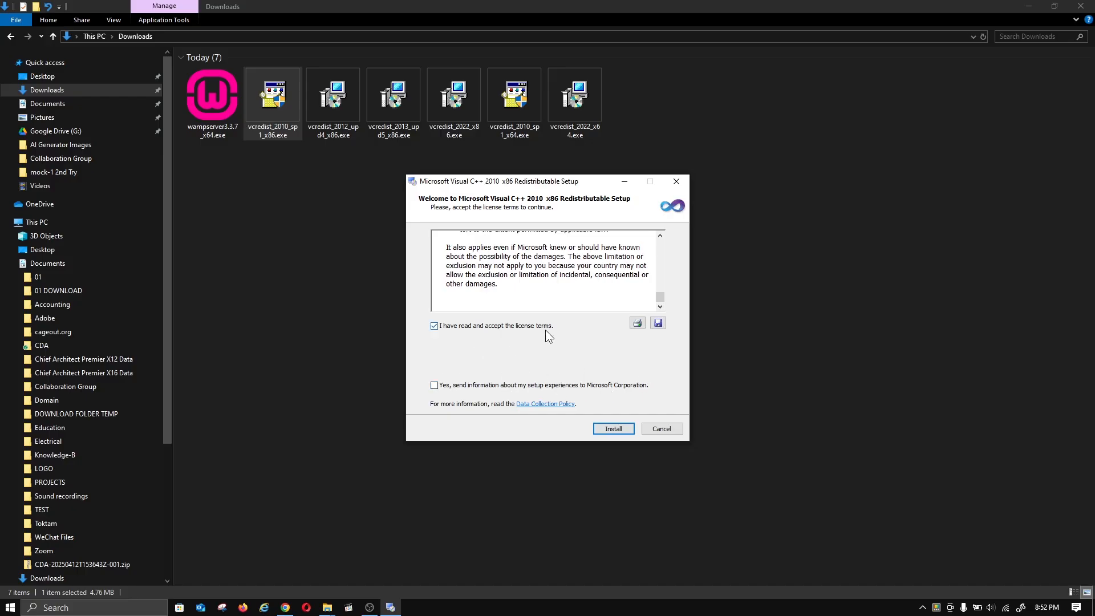
pyautogui.click(618, 428)
pyautogui.click(654, 429)
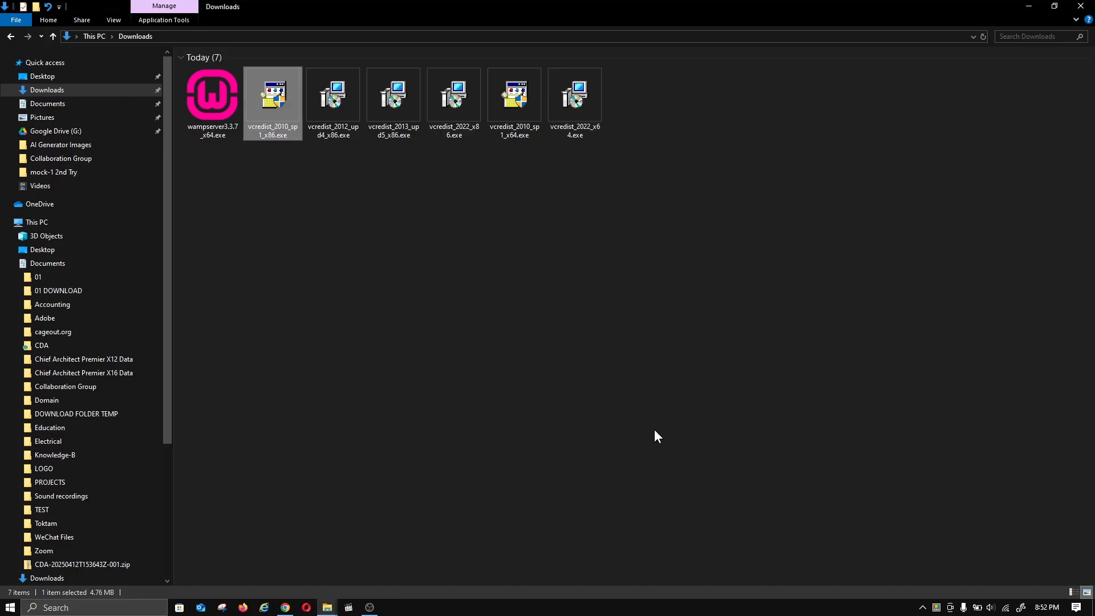
# Run vcredist_2012_upd4_x86.exe, agree to the license terms and install Visual C++ 2012 Redistributable (x86).
pyautogui.doubleClick(354, 119)
pyautogui.click(530, 354)
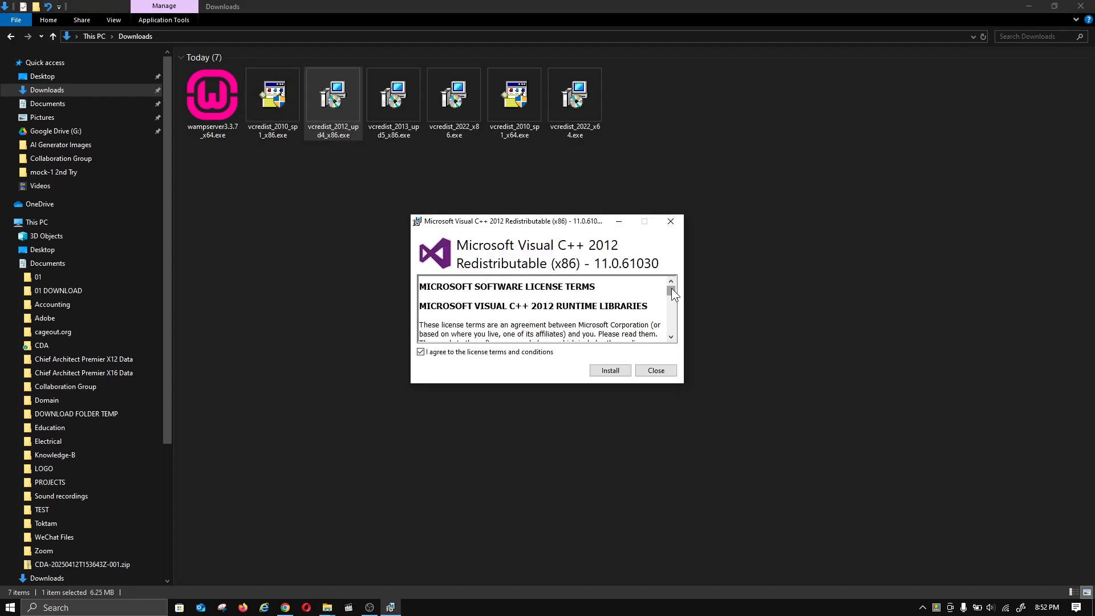
pyautogui.moveTo(672, 288); pyautogui.dragTo(672, 336)
pyautogui.click(617, 367)
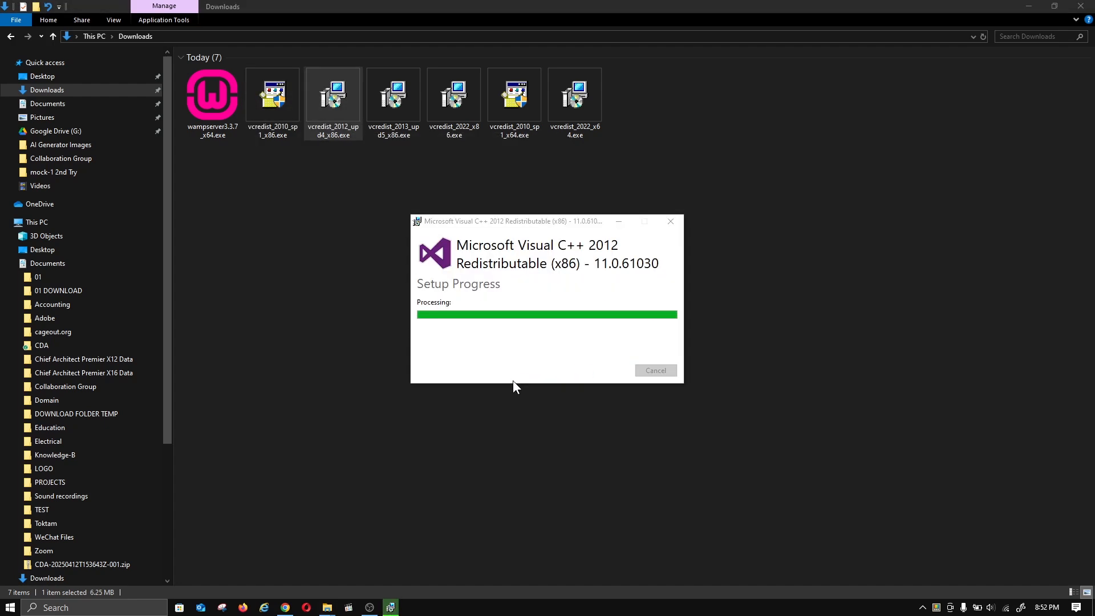
pyautogui.click(643, 372)
# Run vcredist_2013_upd5_x86.exe, agree to the license terms and install Visual C++ 2013 Redistributable (x86).
pyautogui.doubleClick(385, 117)
pyautogui.click(514, 351)
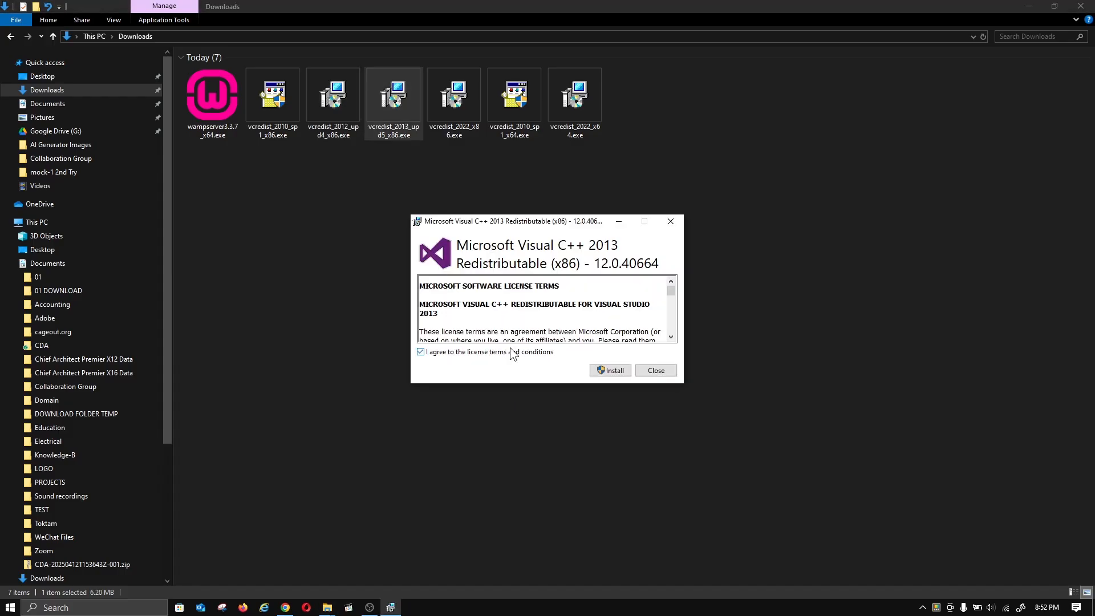
pyautogui.click(611, 371)
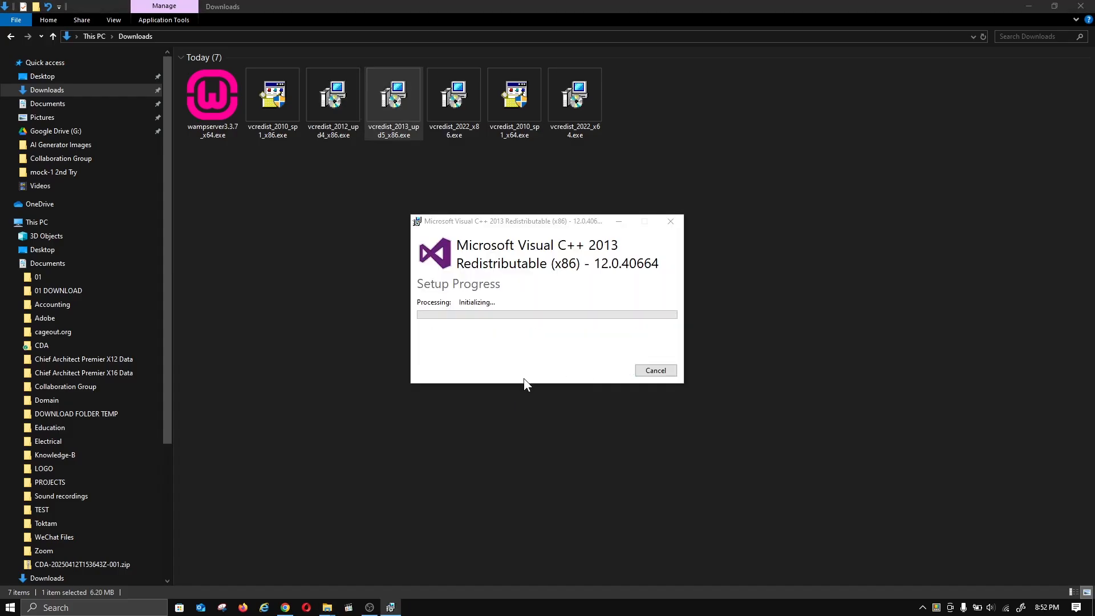
# Install Visual C++ 2015-2022 Redistributable (x86) from vcredist_2022_x86.exe and close its setup without restarting.
pyautogui.doubleClick(450, 107)
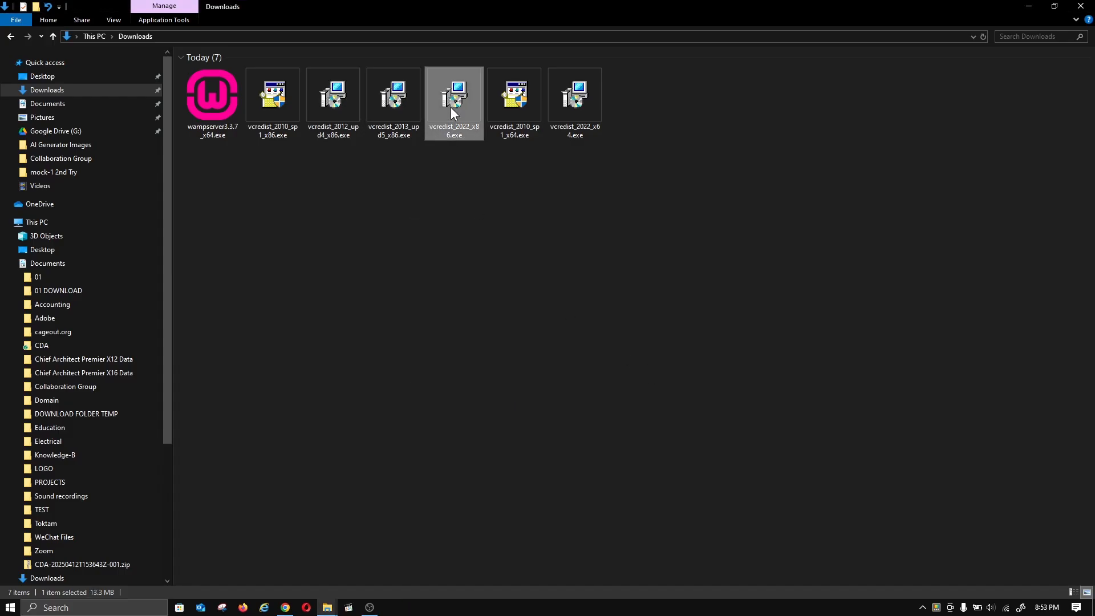
pyautogui.click(513, 353)
pyautogui.click(606, 372)
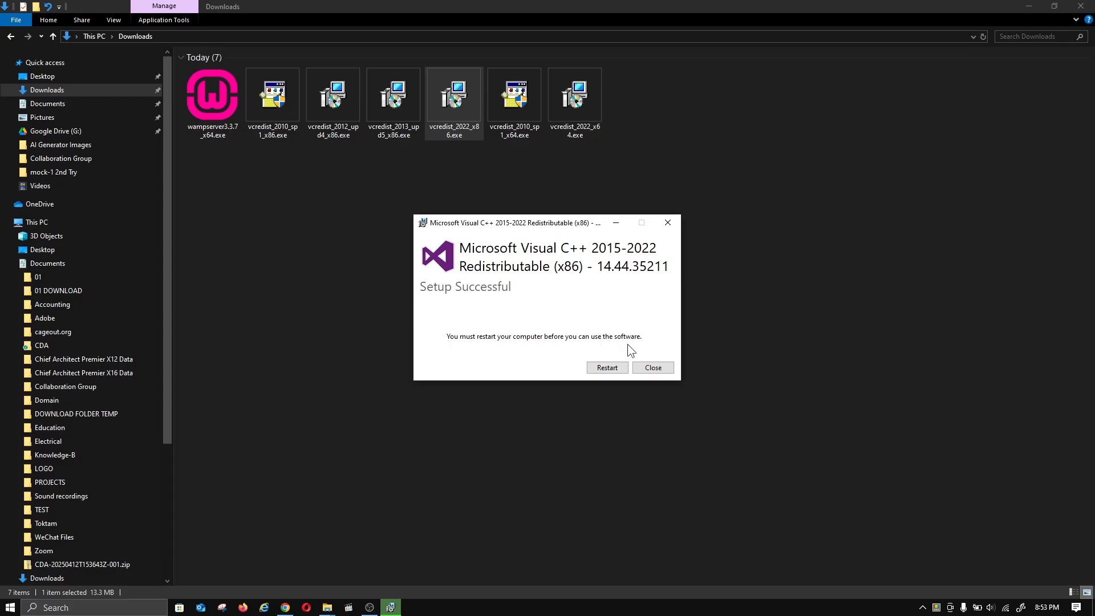
pyautogui.click(653, 367)
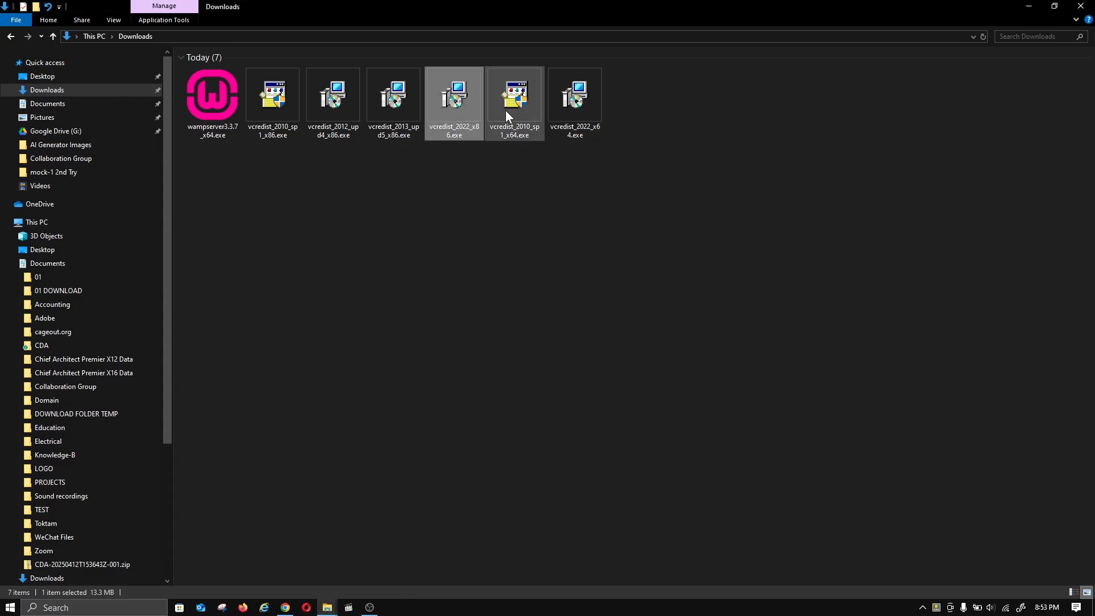
# Install Visual C++ 2010 x64 Redistributable from vcredist_2010_sp1_x64.exe and finish its setup.
pyautogui.click(506, 110)
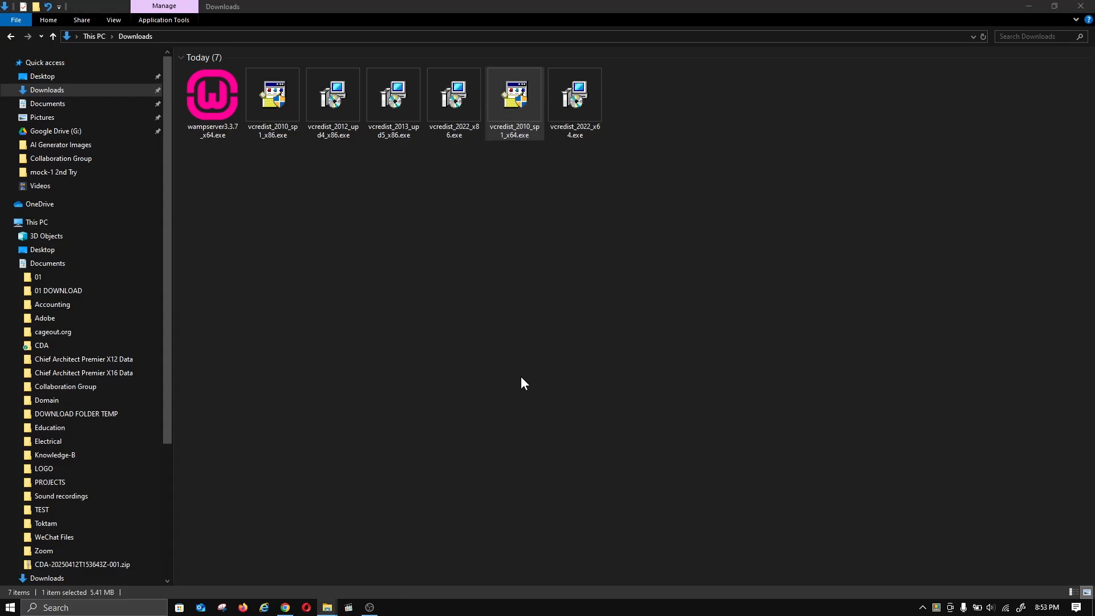
pyautogui.press('Return')
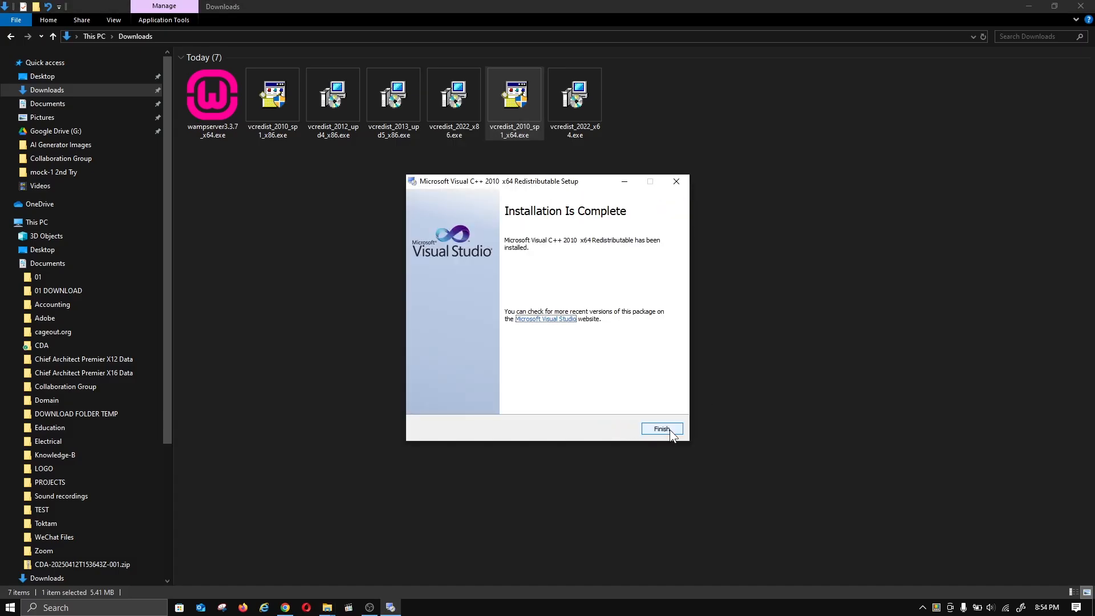
pyautogui.click(662, 429)
# Install Visual C++ 2015-2022 Redistributable (x64) from vcredist_2022_x64.exe and close its setup without restarting.
pyautogui.doubleClick(575, 103)
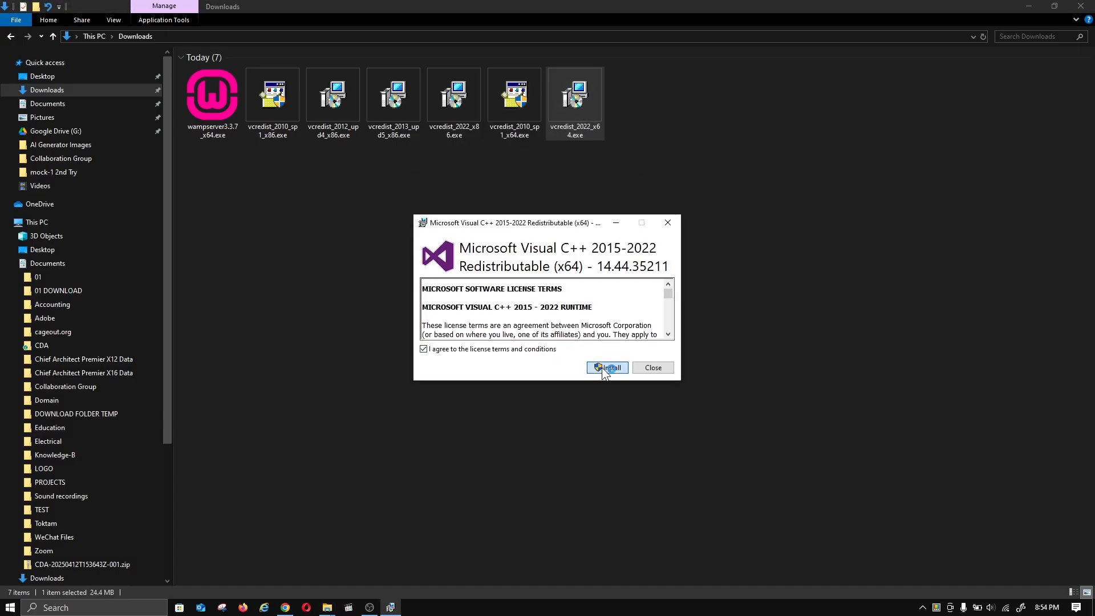
pyautogui.click(607, 368)
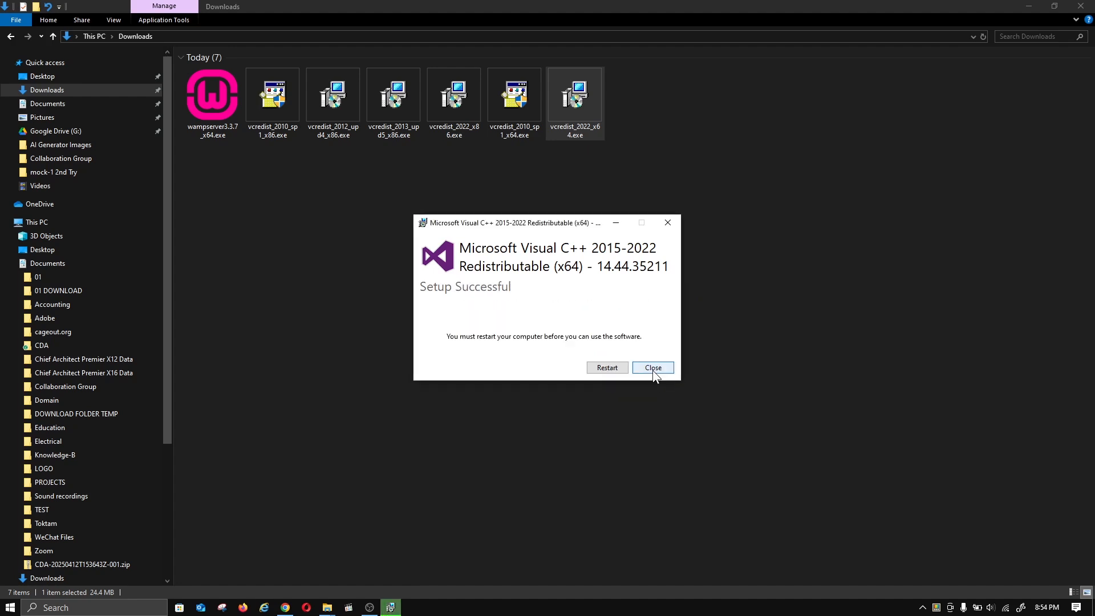
pyautogui.click(653, 368)
# Close the Downloads folder and the SourceForge browser window and restart Windows.
pyautogui.click(1078, 6)
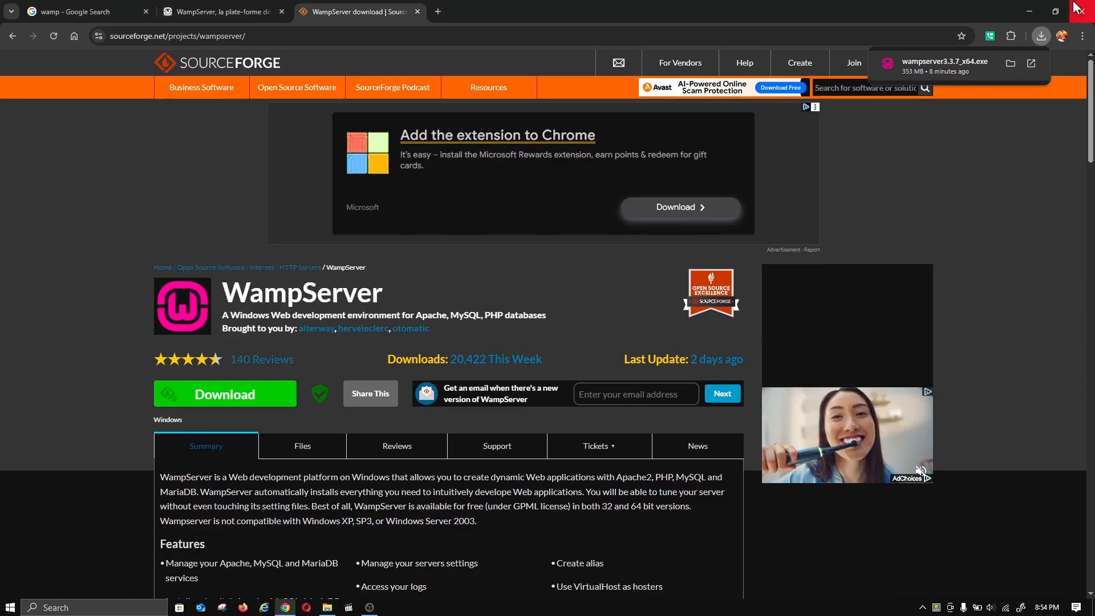
pyautogui.click(1078, 6)
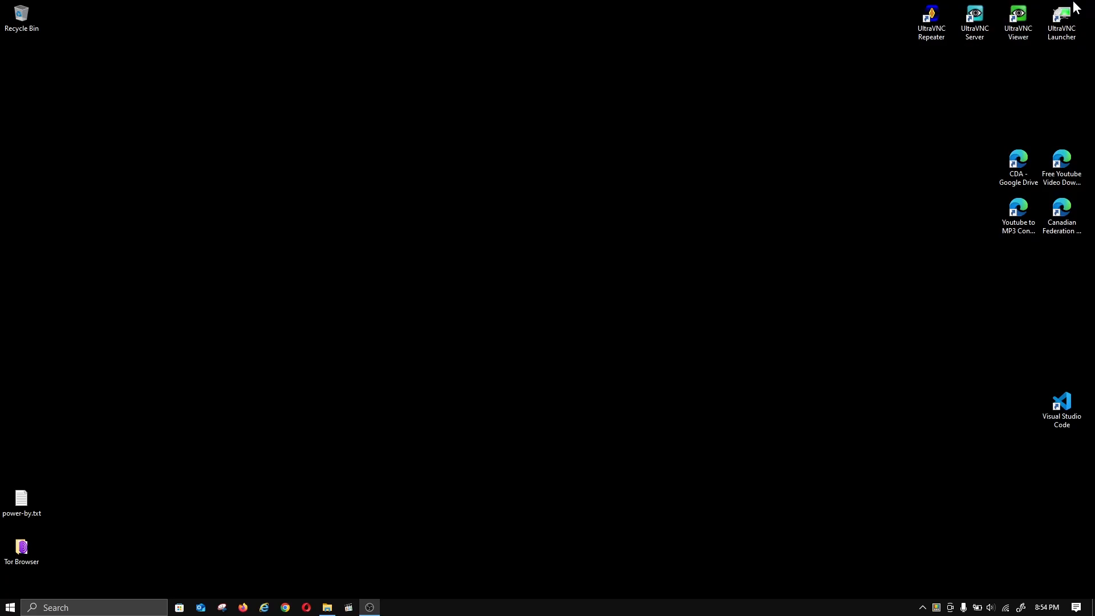
pyautogui.click(9, 608)
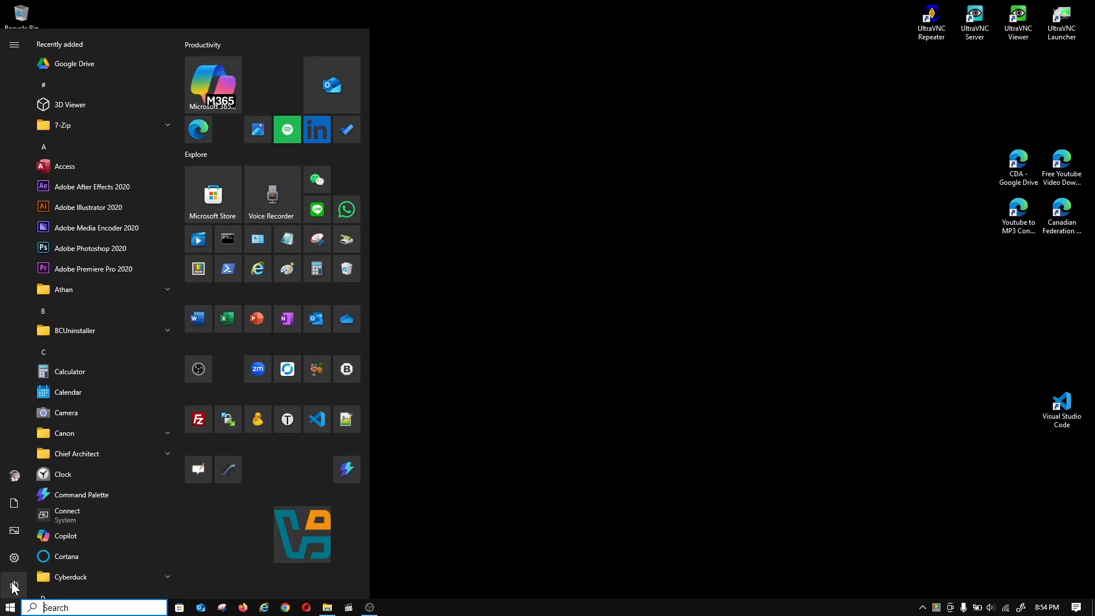
pyautogui.click(34, 582)
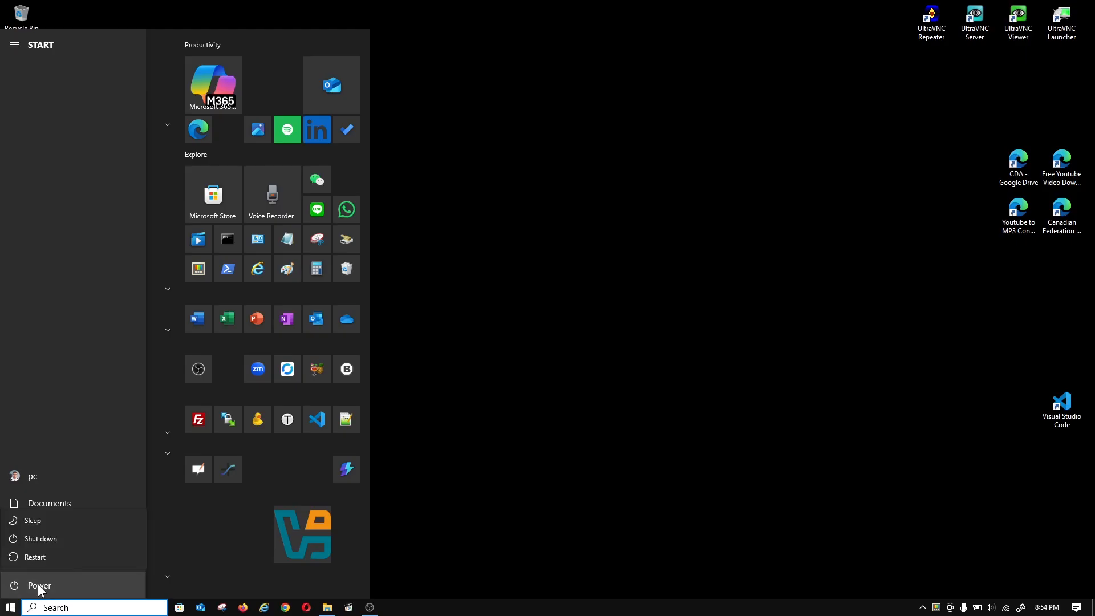
pyautogui.click(40, 556)
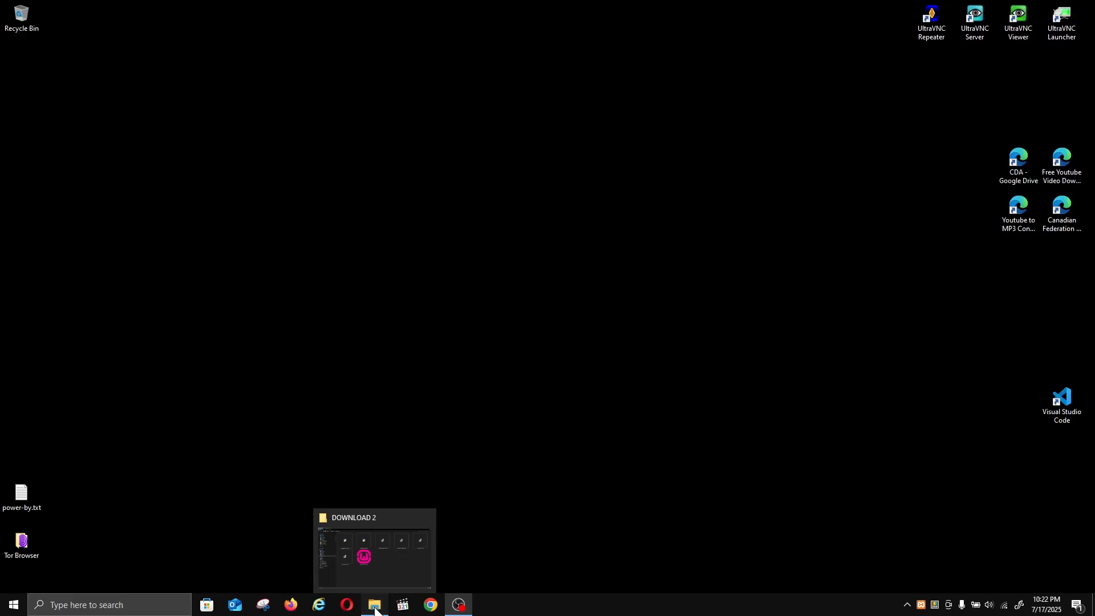
# Launch wampserver3.3.7_x64.exe from the DOWNLOAD 2 folder with English as the setup language.
pyautogui.click(375, 605)
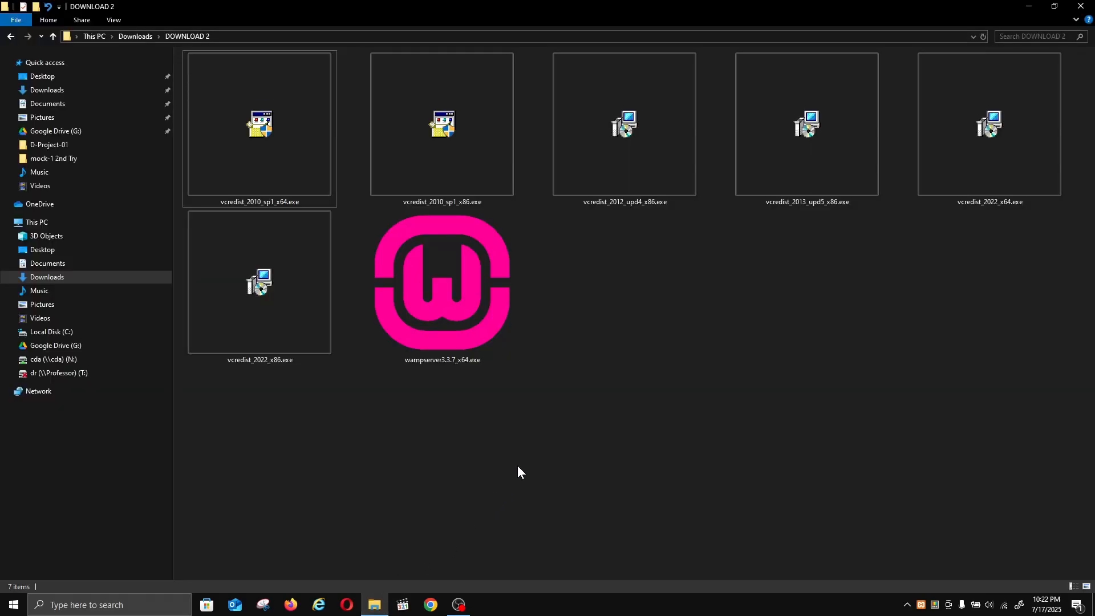
pyautogui.click(466, 292)
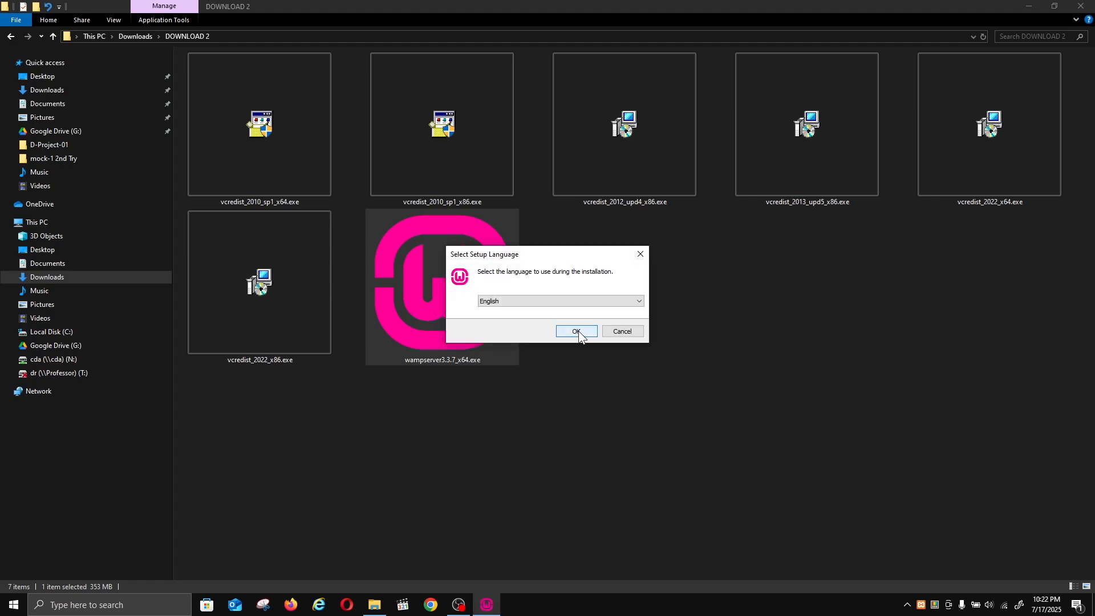
pyautogui.click(577, 331)
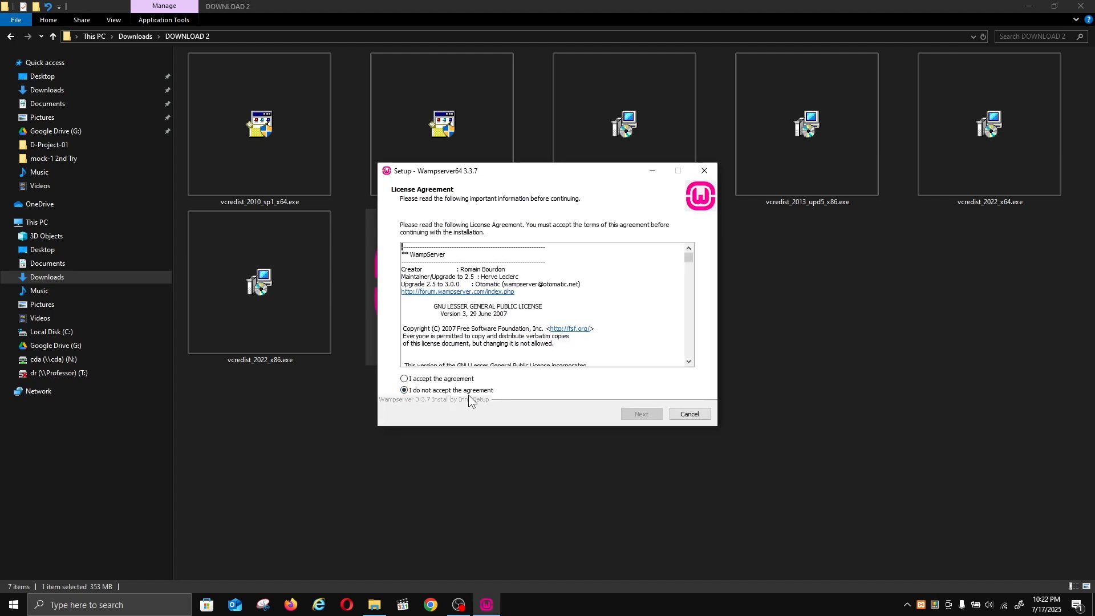
# Accept the WampServer license agreement and proceed with c:\wamp64 as the installation folder.
pyautogui.click(439, 381)
pyautogui.moveTo(689, 256); pyautogui.dragTo(683, 368)
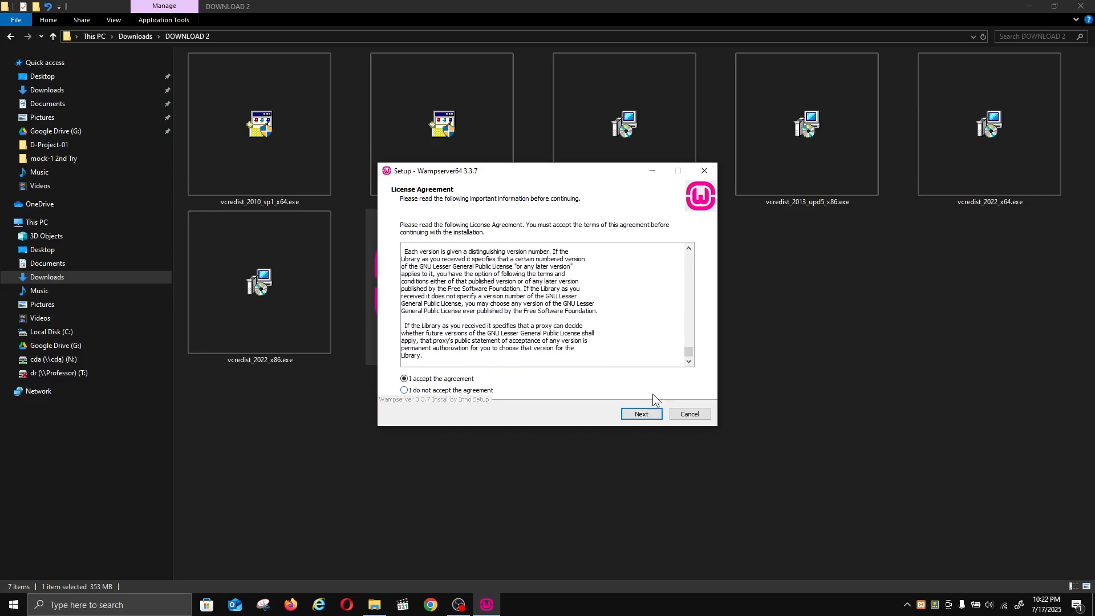
pyautogui.click(639, 420)
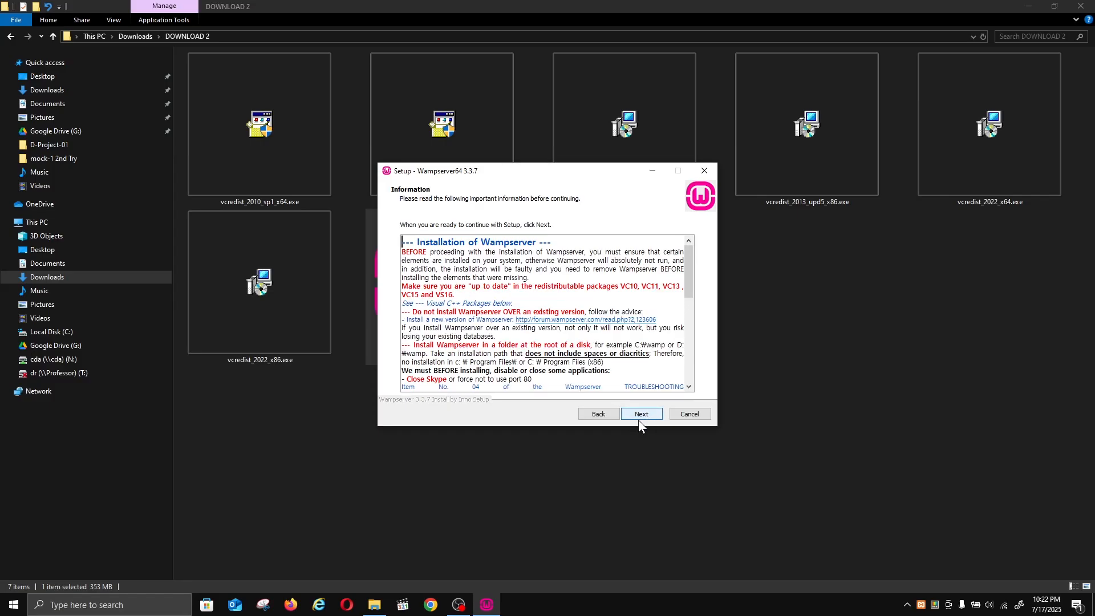
pyautogui.click(638, 419)
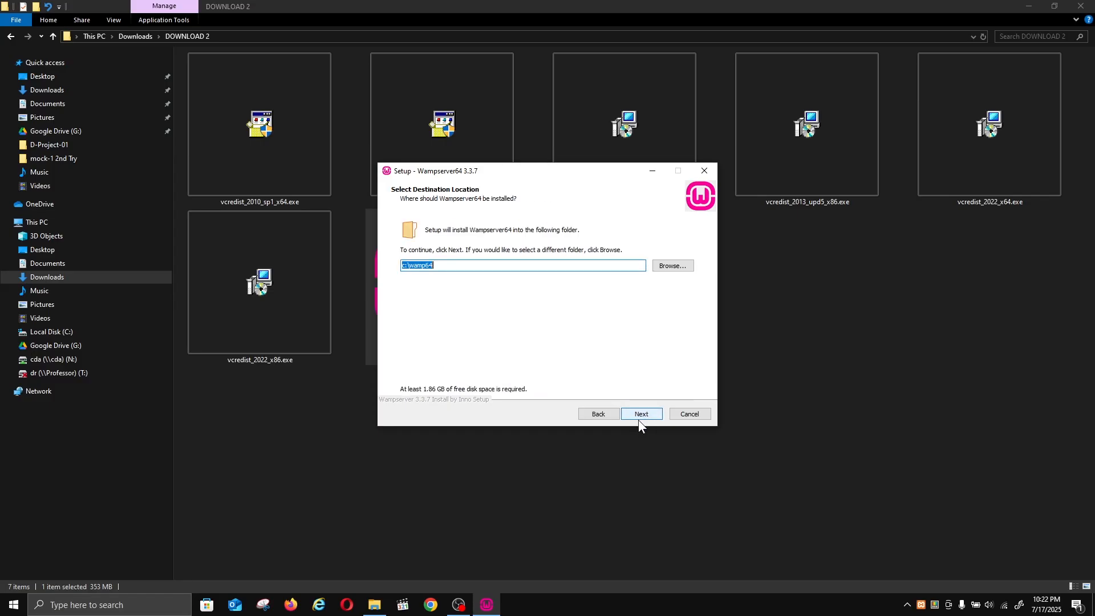
pyautogui.click(639, 419)
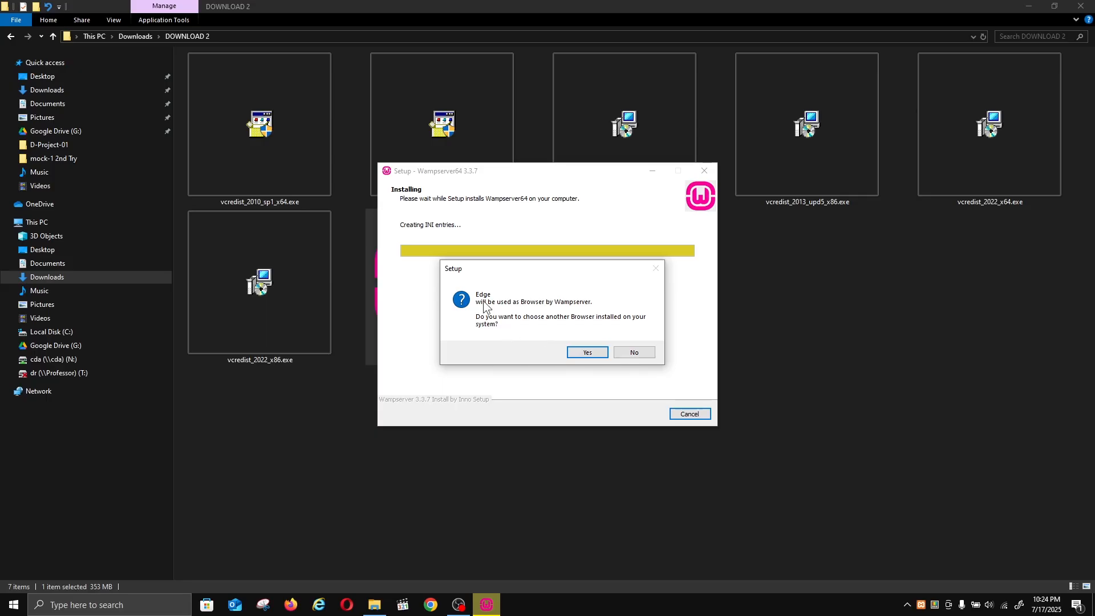
# Keep Edge as WampServer's browser and choose the Visual Studio Code shortcut from the Desktop as its text editor.
pyautogui.click(631, 349)
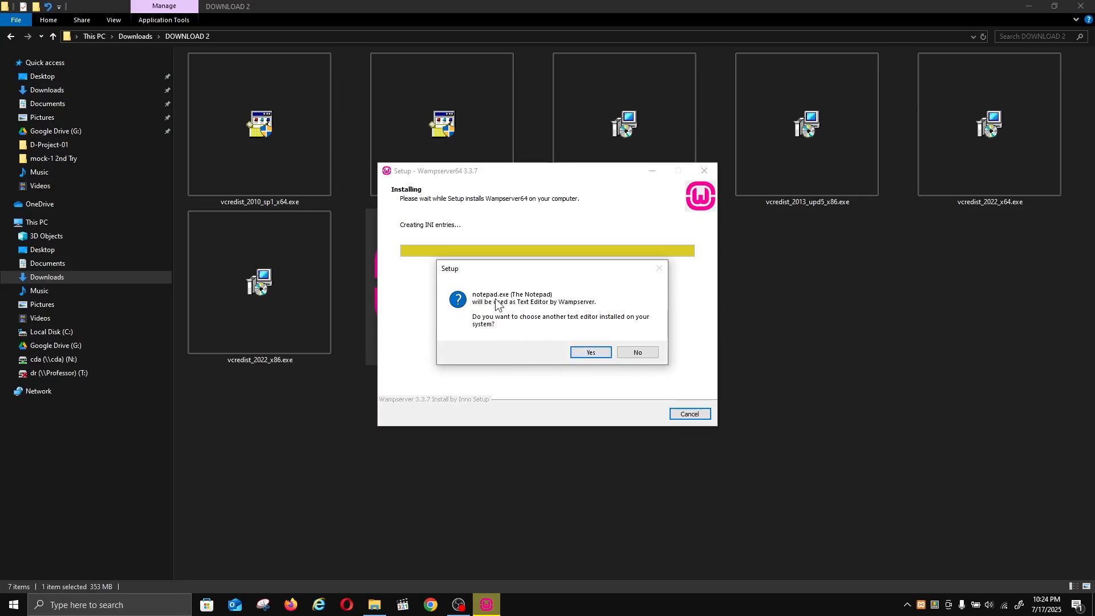
pyautogui.click(594, 353)
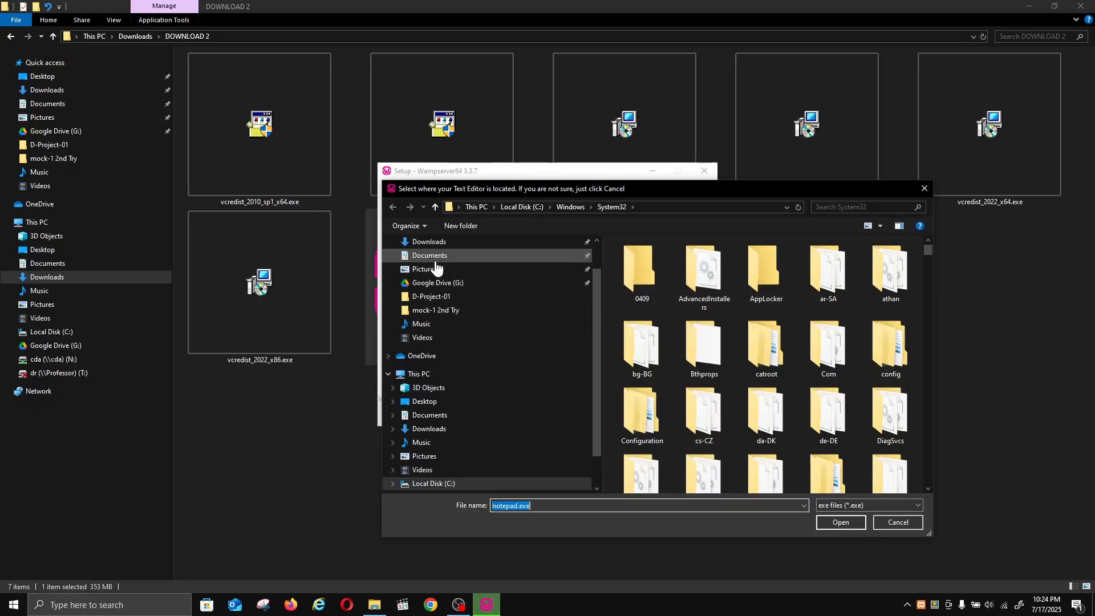
pyautogui.click(451, 398)
pyautogui.click(633, 358)
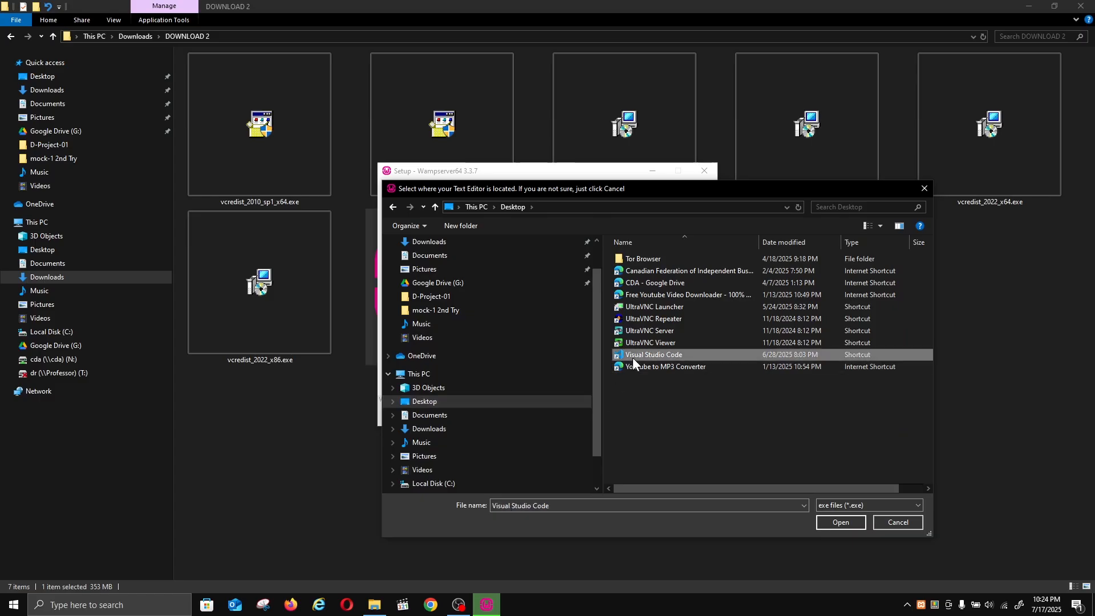
pyautogui.click(841, 525)
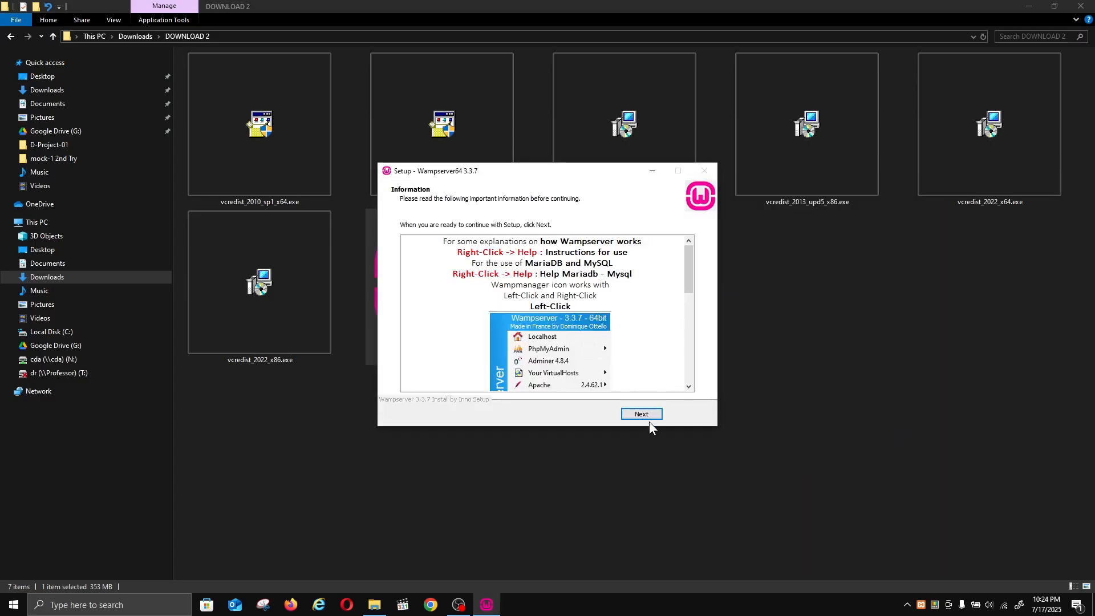
# Read through the setup's closing information, finish the Wampserver64 installation and close the DOWNLOAD 2 folder.
pyautogui.moveTo(686, 285); pyautogui.dragTo(682, 378)
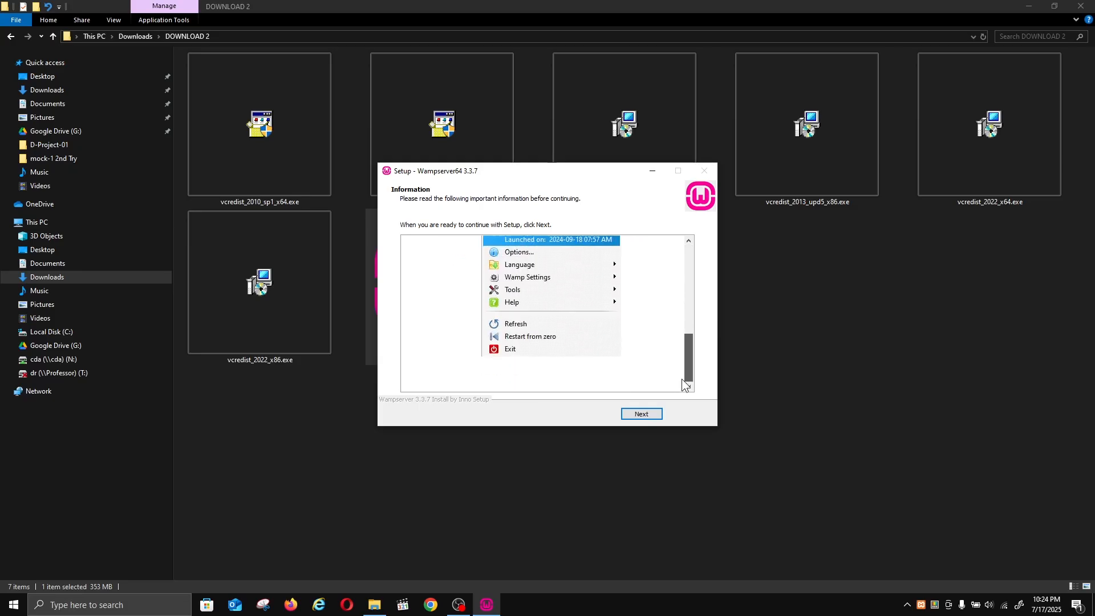
pyautogui.click(644, 414)
pyautogui.click(649, 413)
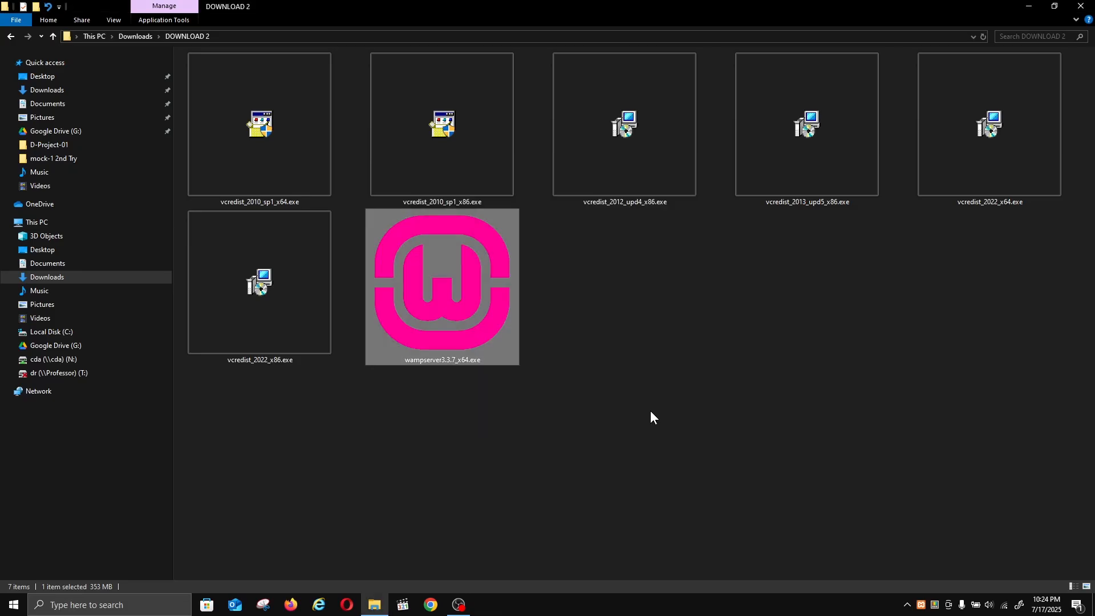
pyautogui.click(1079, 5)
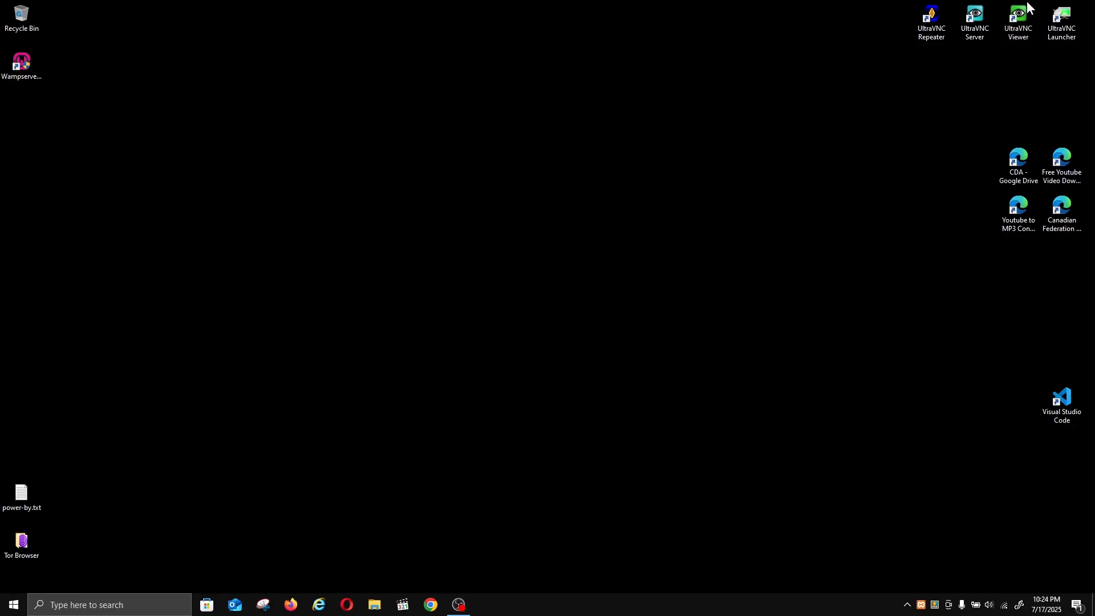
# Move the Wampserver64 desktop shortcut to a free area of the desktop and launch Wampserver64 from its group among the installed apps.
pyautogui.click(908, 606)
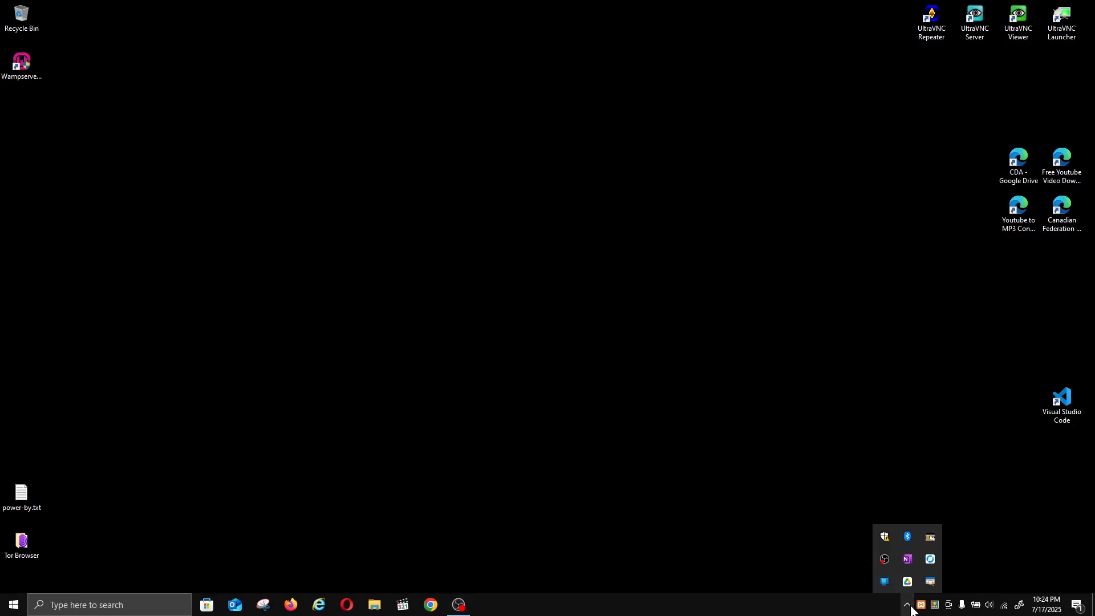
pyautogui.moveTo(21, 67); pyautogui.dragTo(114, 158)
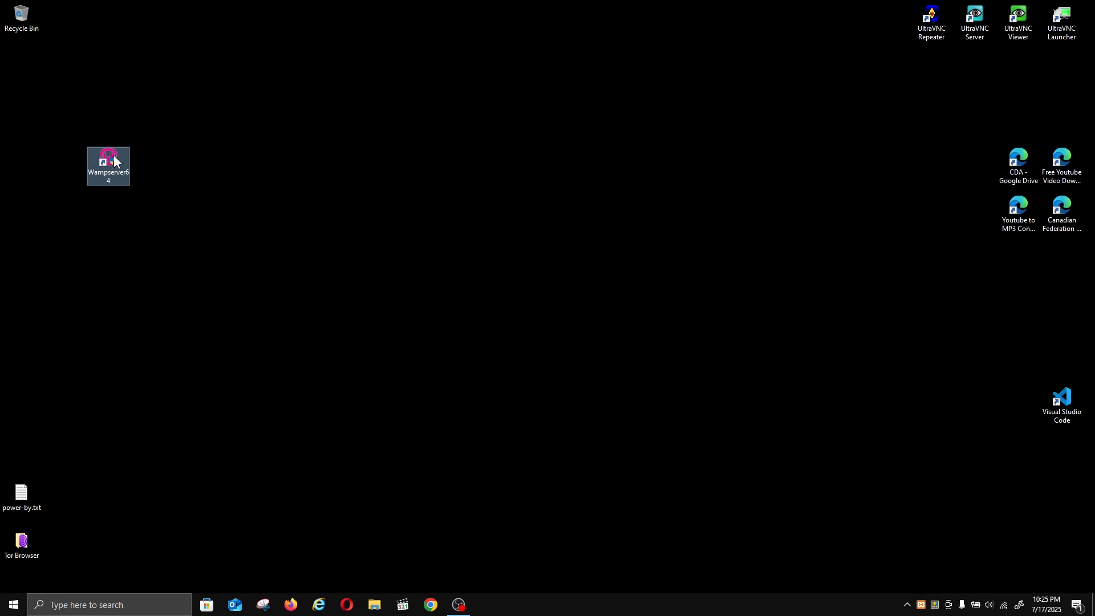
pyautogui.click(13, 605)
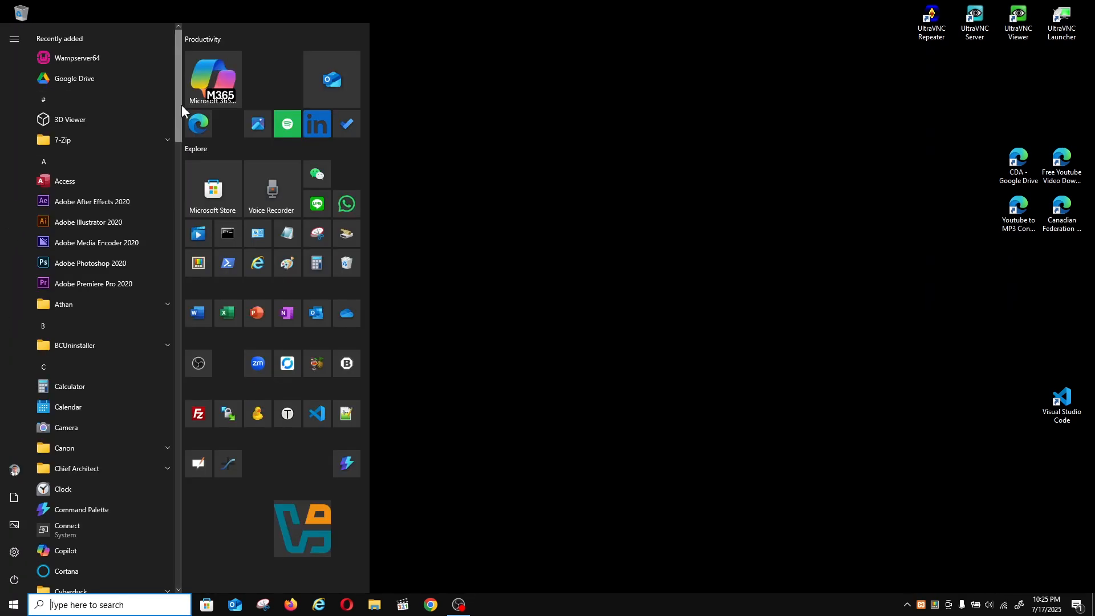
pyautogui.scroll(-20, 171, 531)
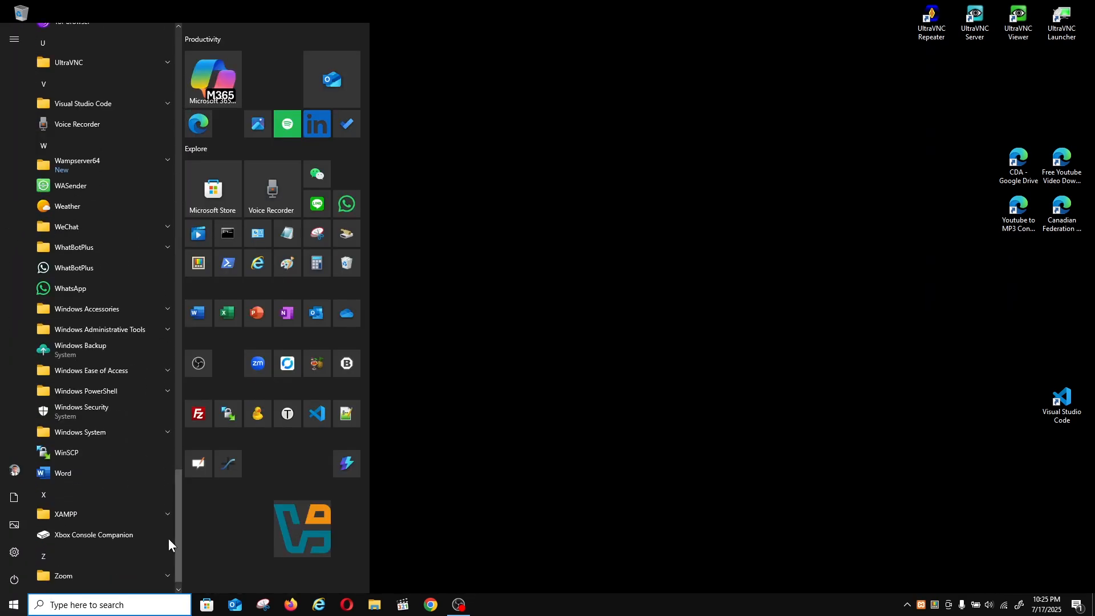
pyautogui.click(114, 165)
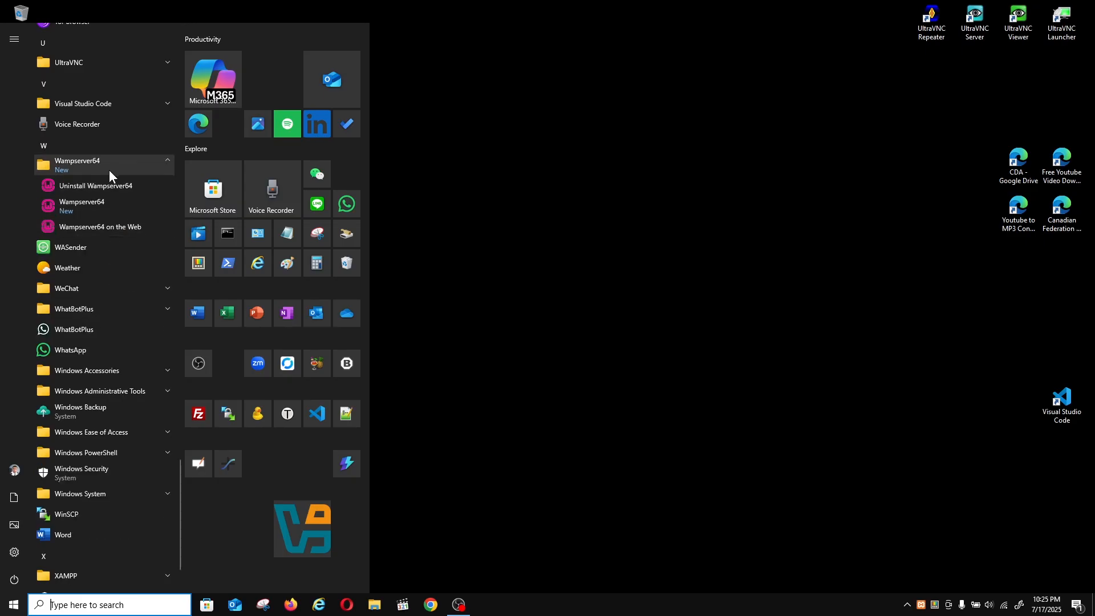
pyautogui.click(81, 205)
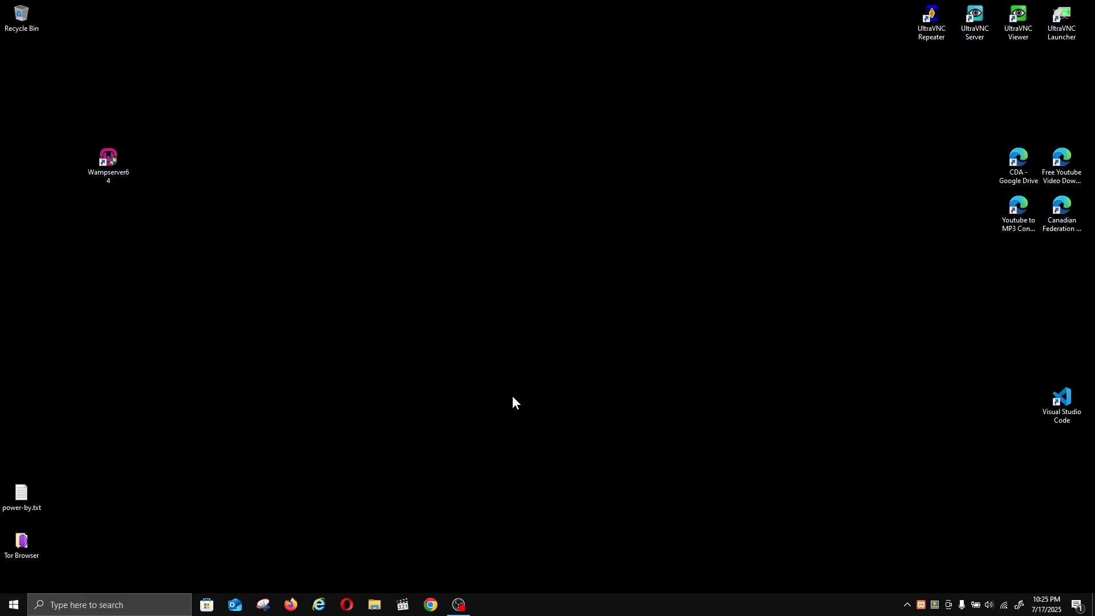
# Open File Explorer and go to the wamp64 installation folder on Local Disk (C:).
pyautogui.click(377, 603)
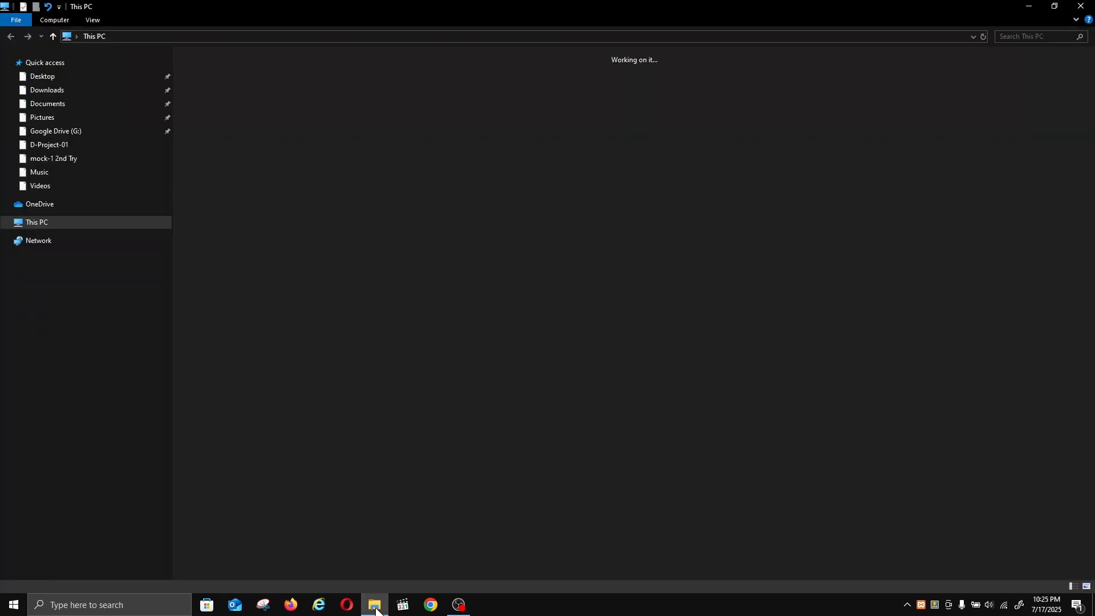
pyautogui.click(120, 334)
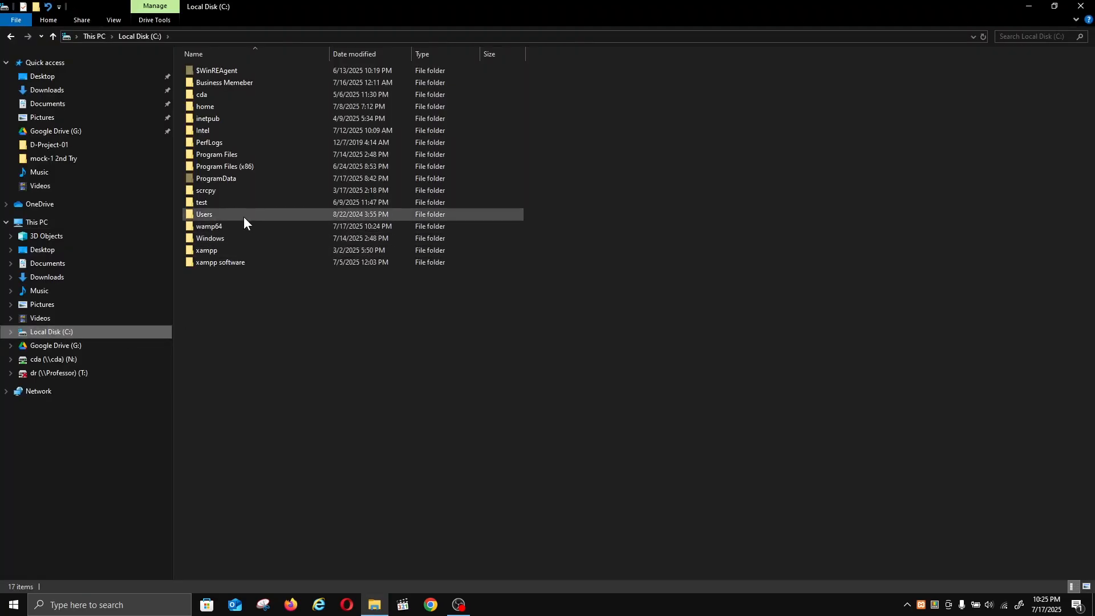
pyautogui.click(230, 228)
pyautogui.click(10, 333)
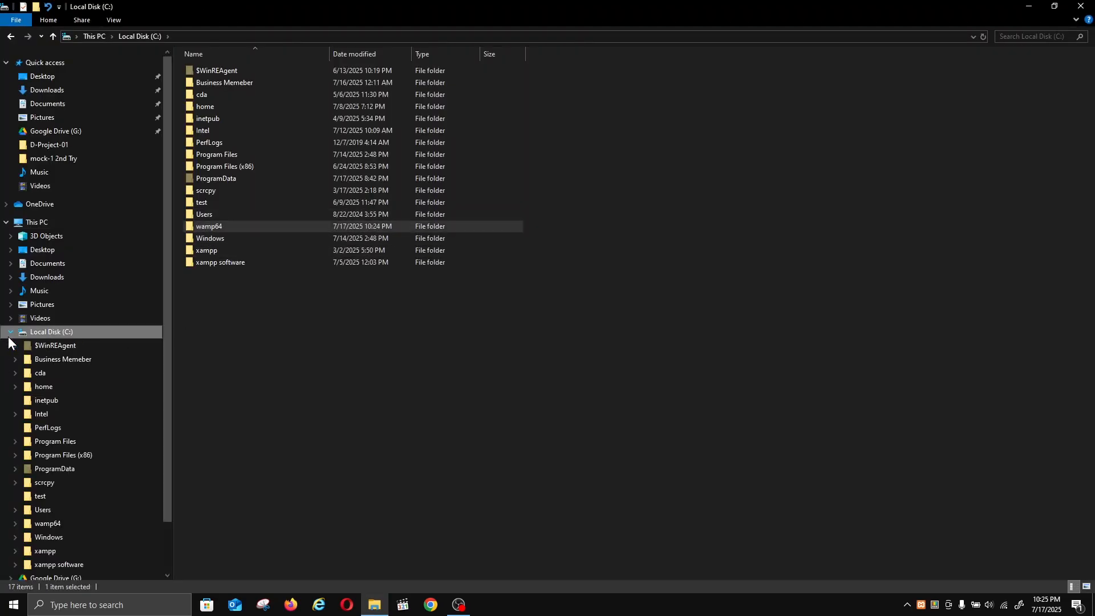
pyautogui.moveTo(168, 323); pyautogui.dragTo(167, 385)
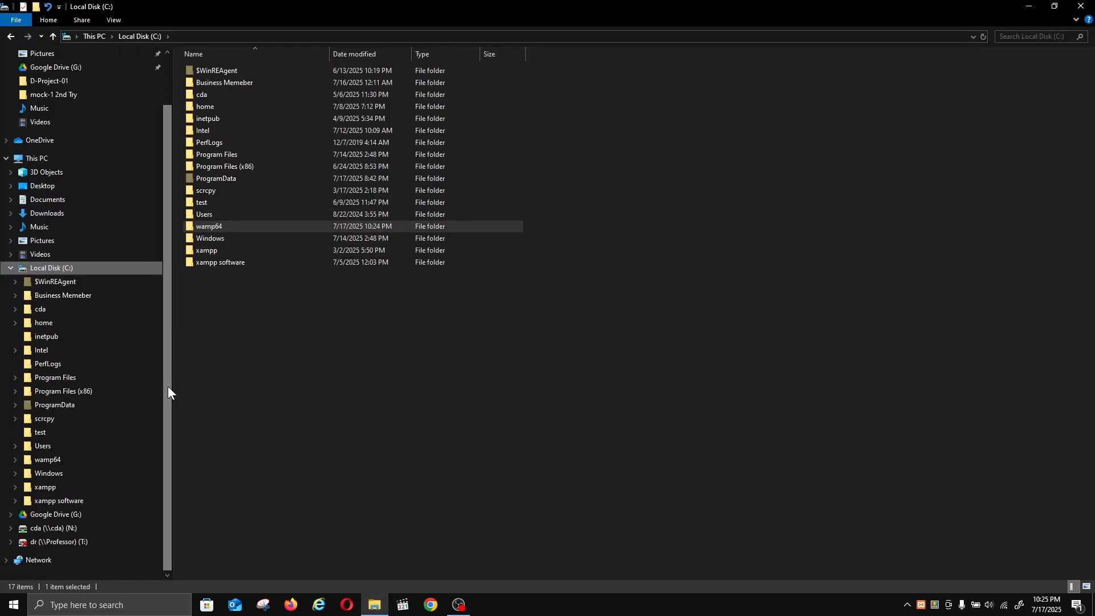
pyautogui.click(48, 460)
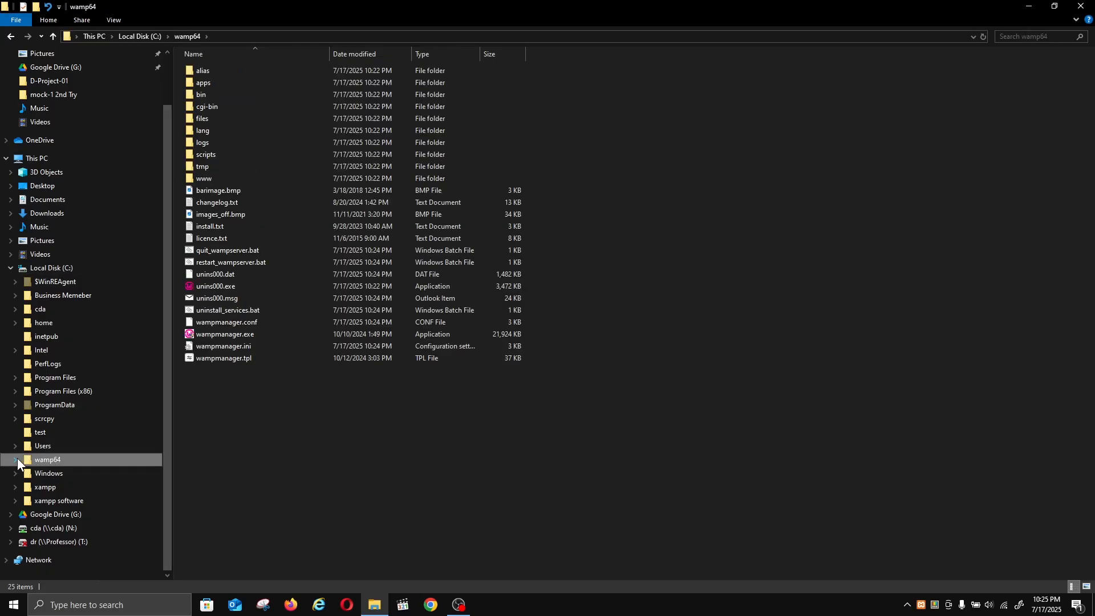
# Browse wamp64's bin folder to php\php8.3.14 and locate the php.ini configuration file.
pyautogui.click(87, 462)
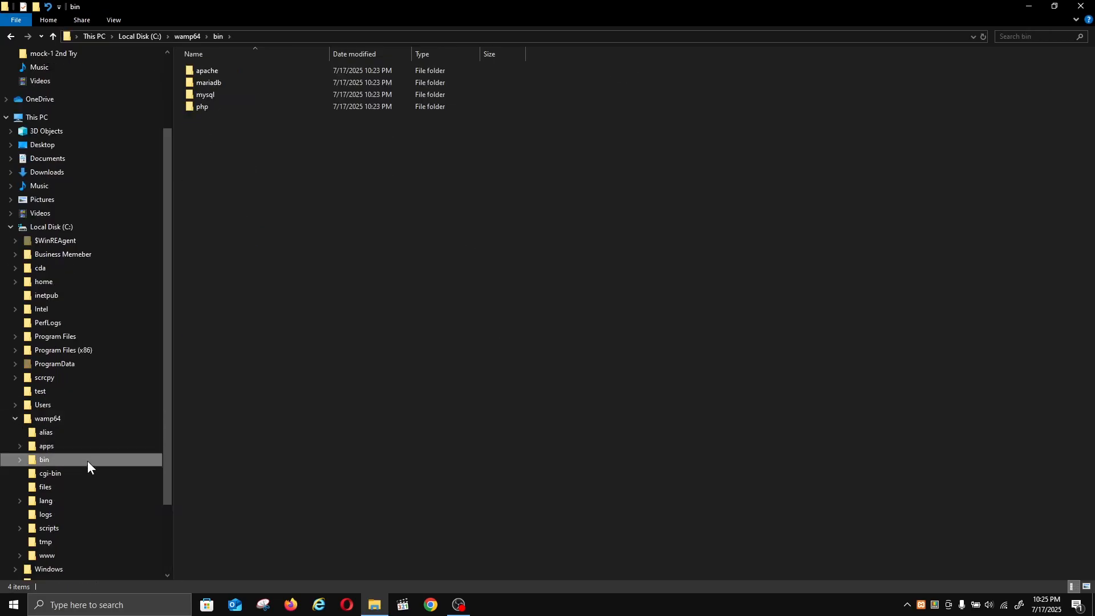
pyautogui.click(19, 459)
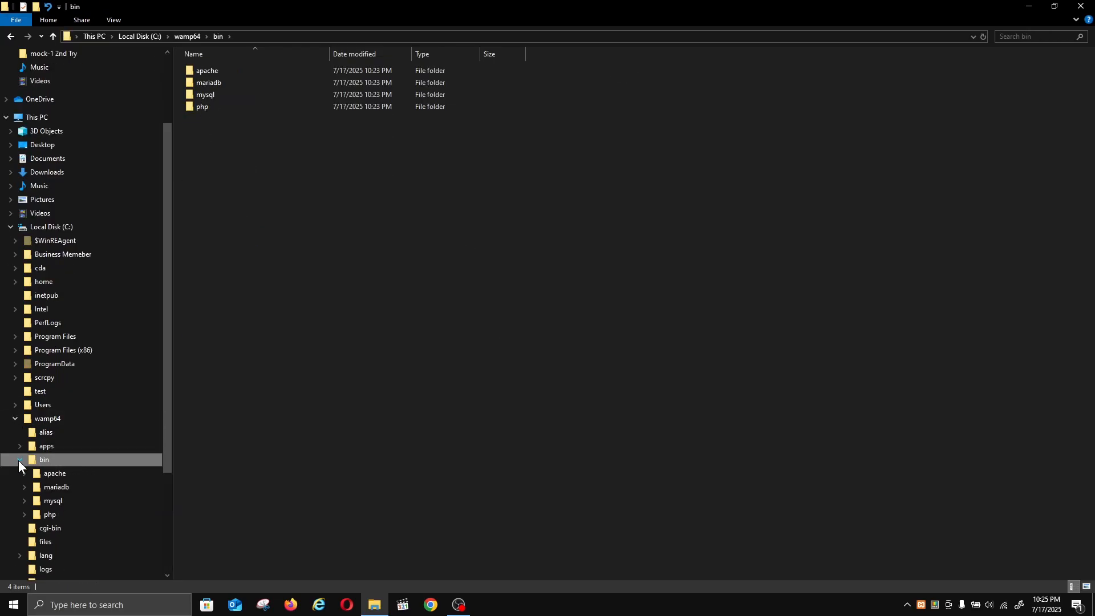
pyautogui.click(85, 514)
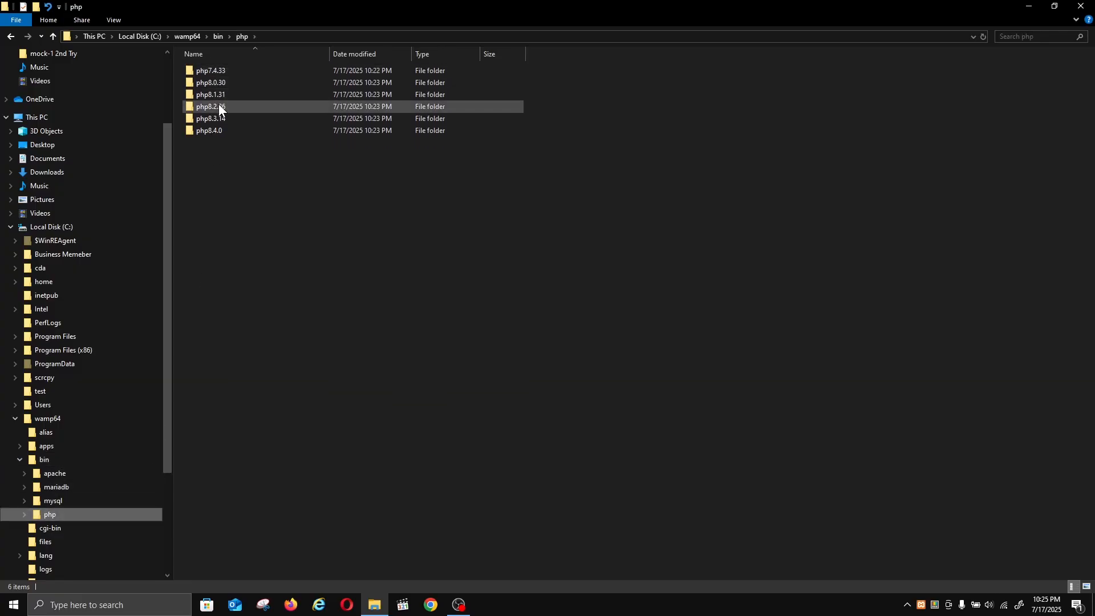
pyautogui.click(221, 119)
pyautogui.doubleClick(222, 118)
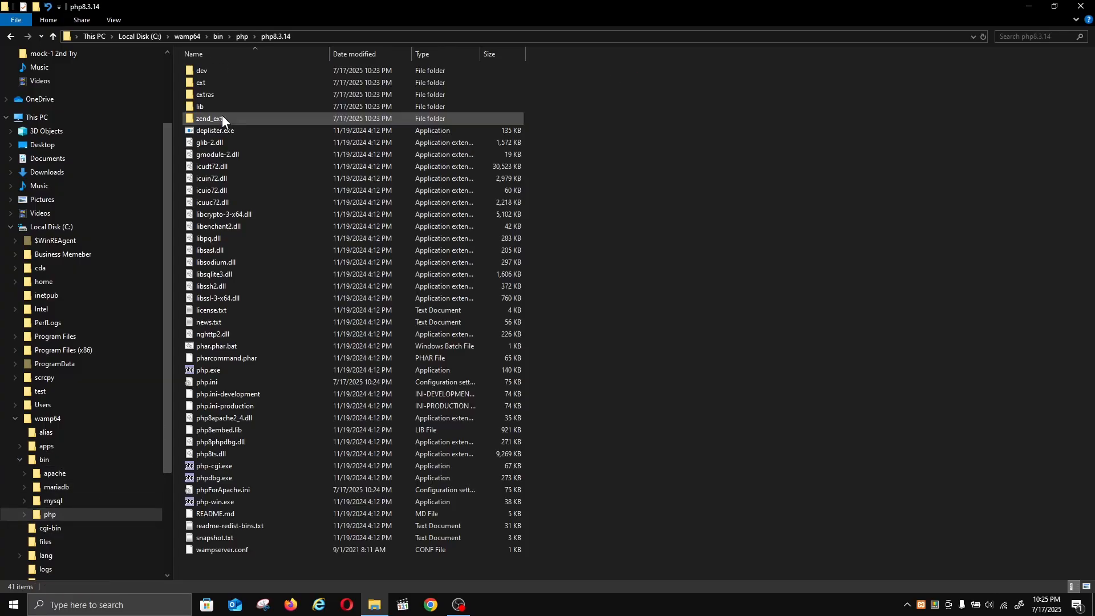
pyautogui.click(223, 385)
pyautogui.click(207, 384)
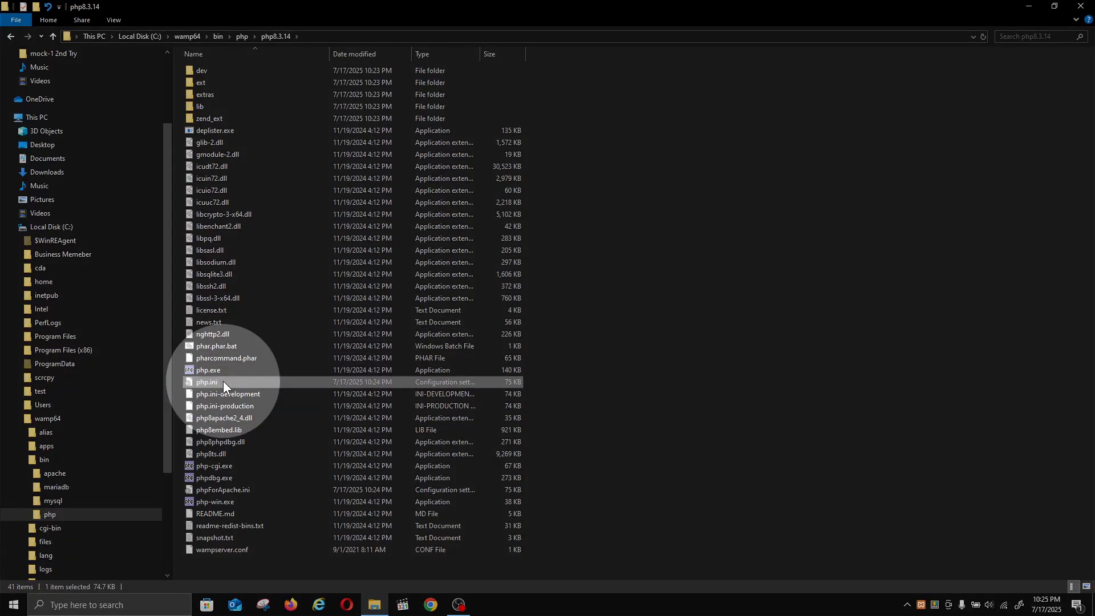
# Create a folder named myweb.com inside C:\wamp64\www and open it.
pyautogui.click(16, 419)
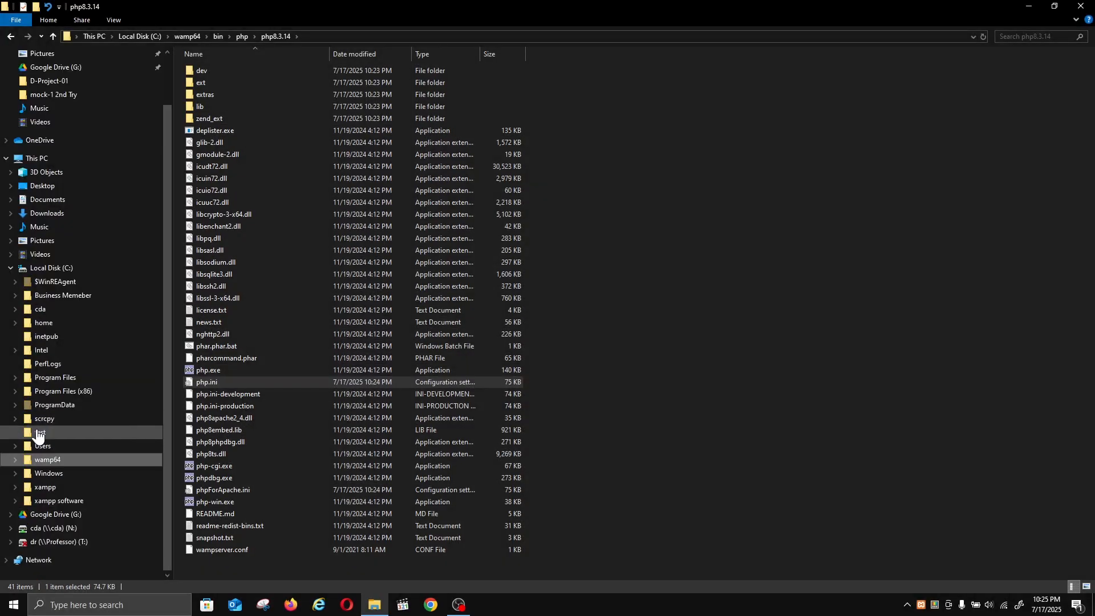
pyautogui.click(57, 461)
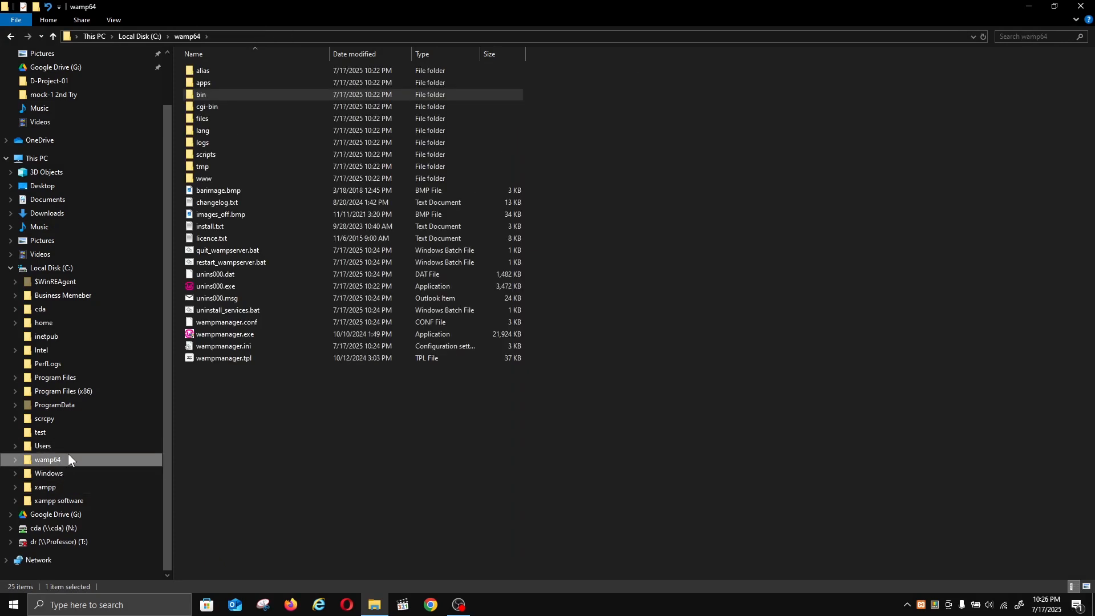
pyautogui.doubleClick(225, 179)
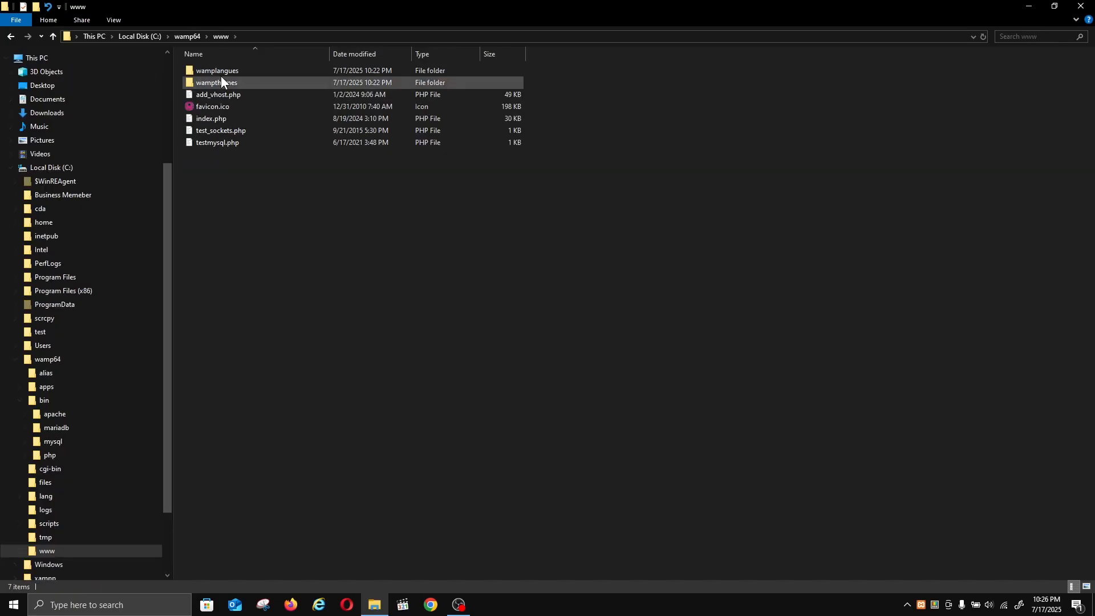
pyautogui.rightClick(216, 206)
pyautogui.moveTo(282, 353)
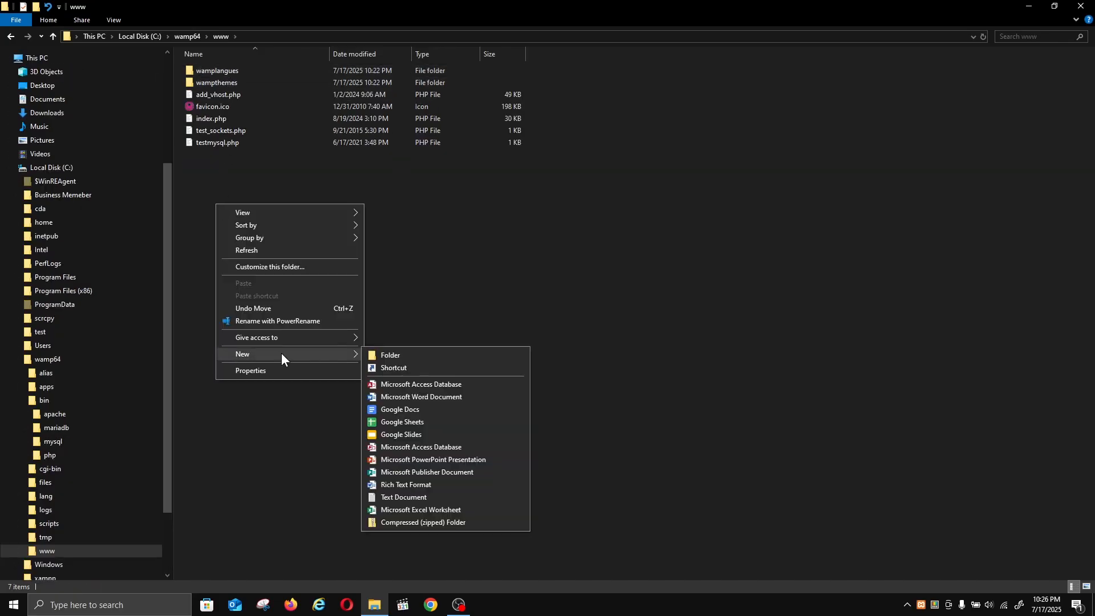
pyautogui.click(389, 355)
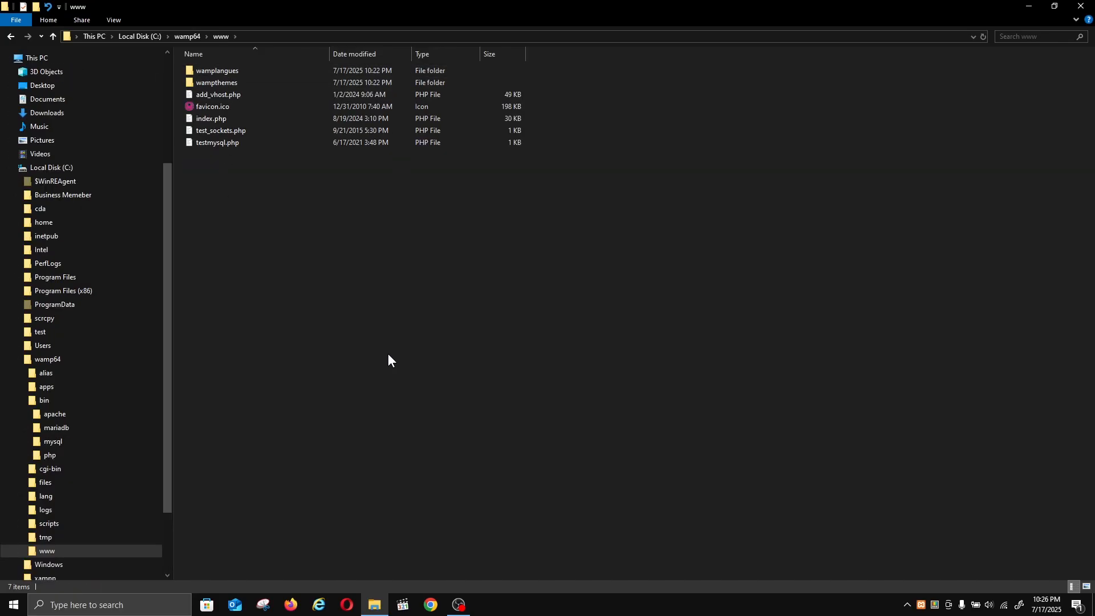
pyautogui.write('my')
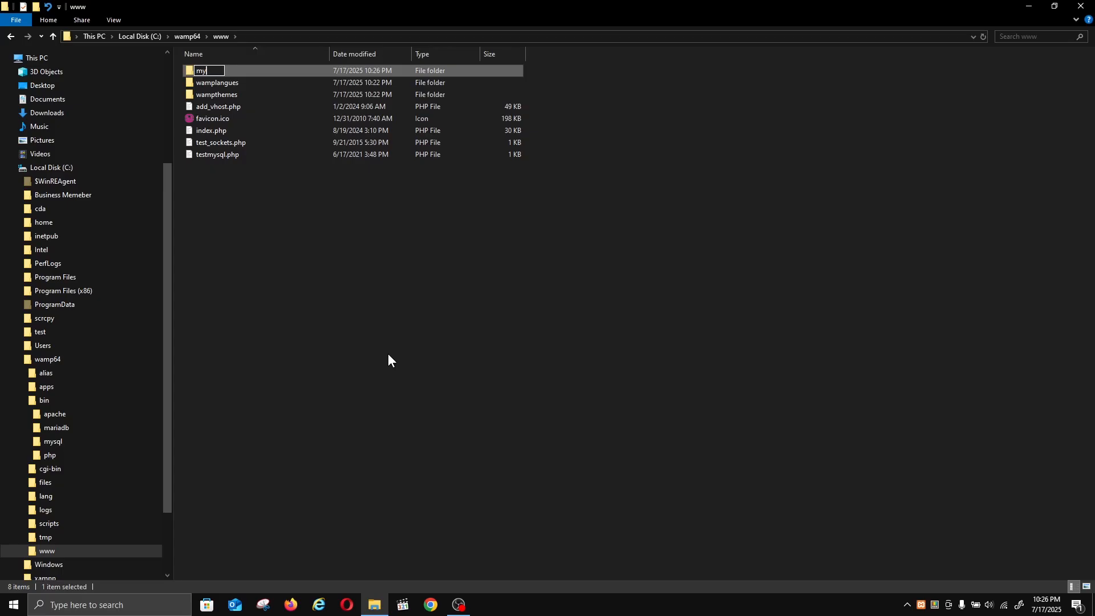
pyautogui.write('web.com')
pyautogui.press('Return')
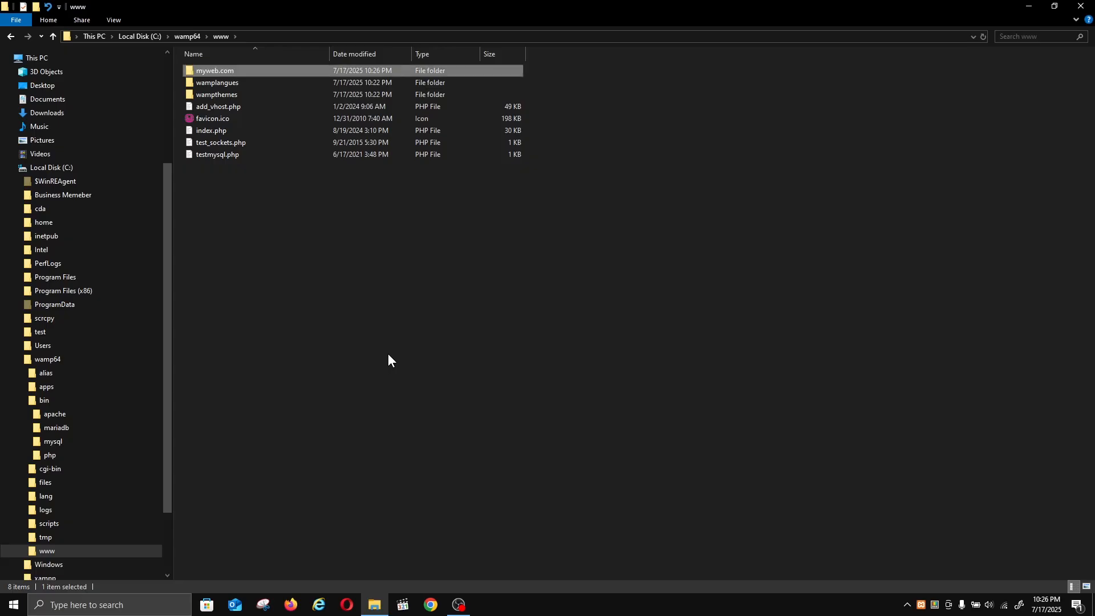
pyautogui.doubleClick(250, 71)
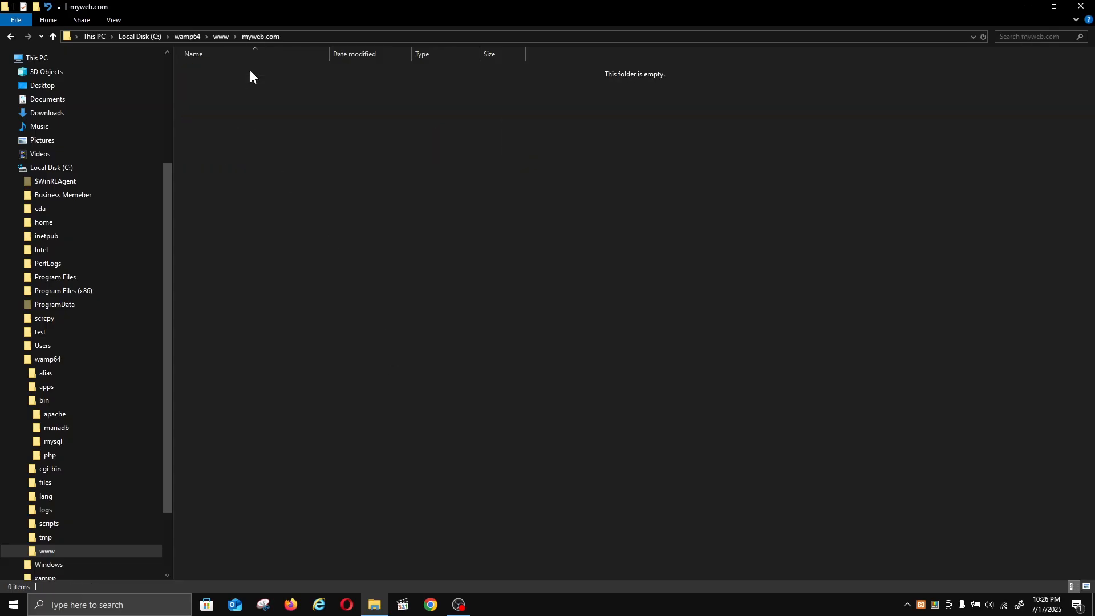
# Open Notepad and start an HTML page with <html>, <body> and the line "<h1>MY First Heading<h1>".
pyautogui.click(14, 605)
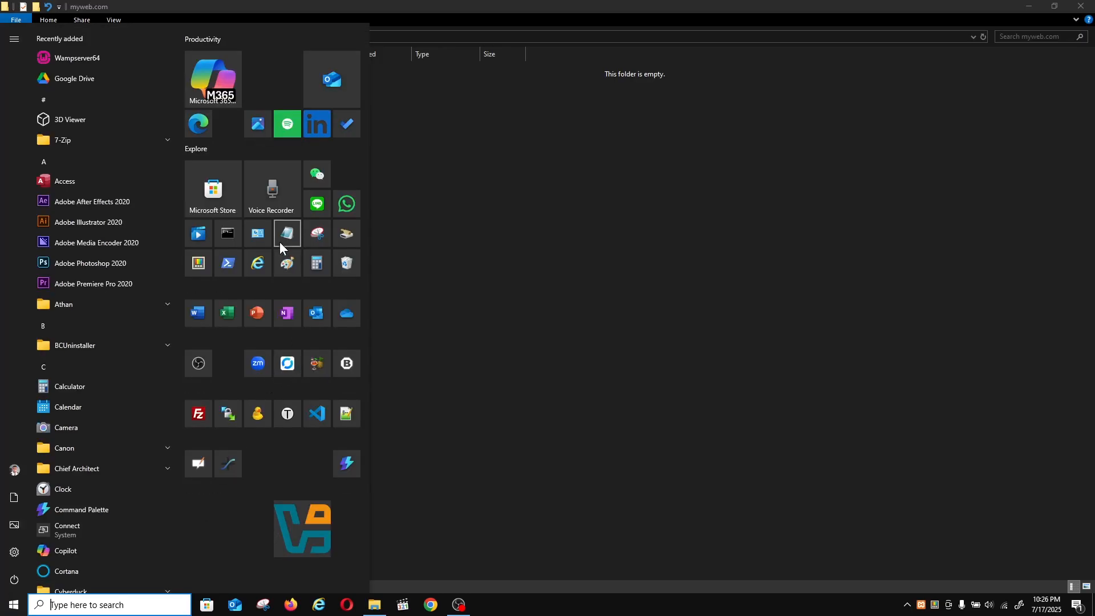
pyautogui.click(280, 242)
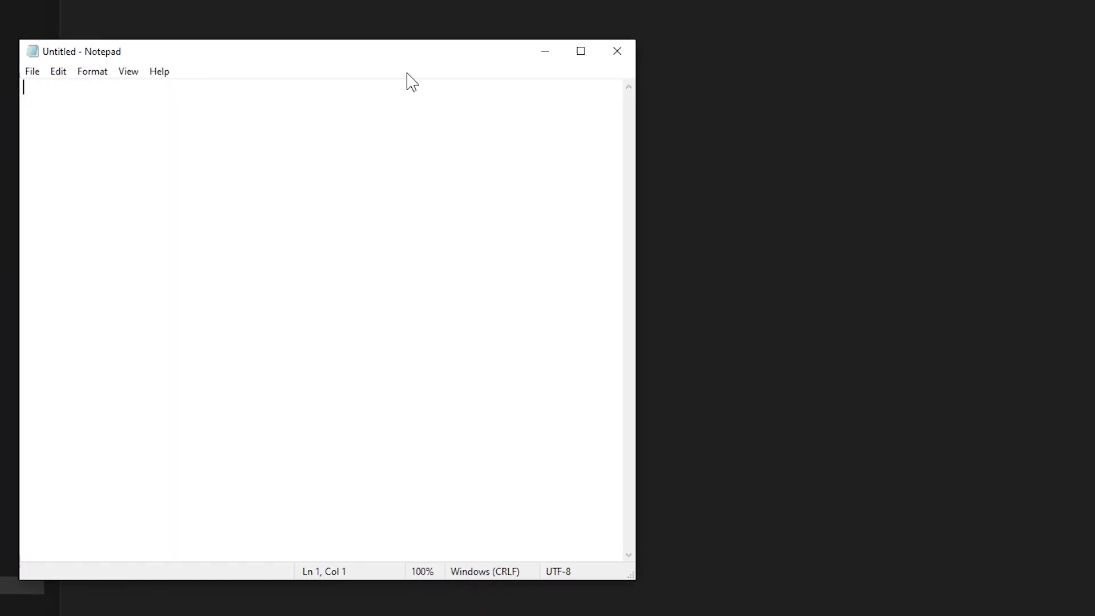
pyautogui.write('<html>')
pyautogui.press('Return')
pyautogui.write('<')
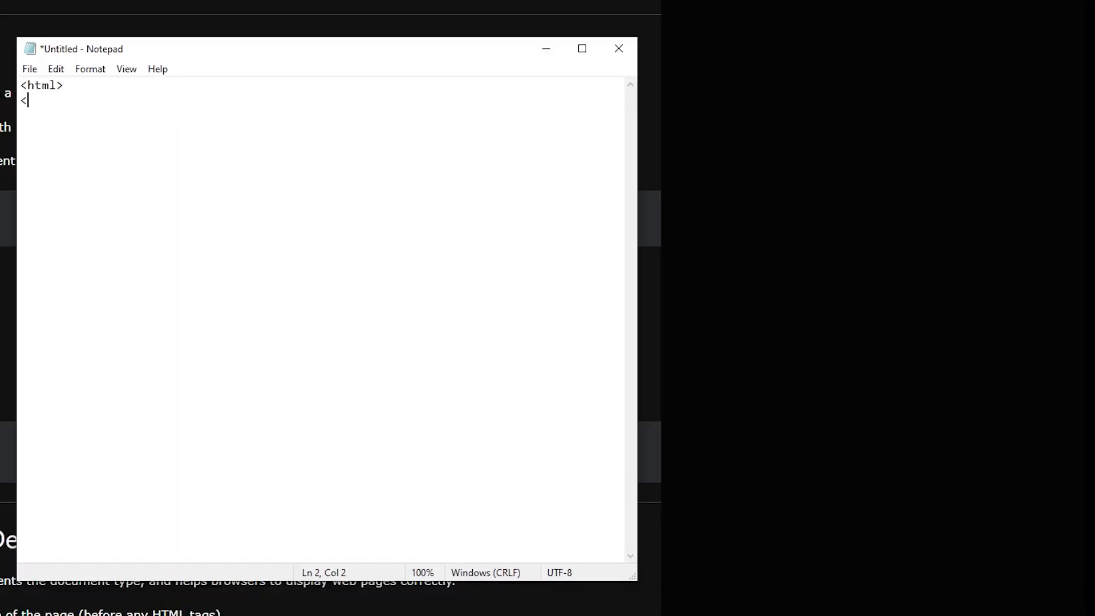
pyautogui.write('body>')
pyautogui.press('Return')
pyautogui.press('Return')
pyautogui.write('<h1>MY First Heading')
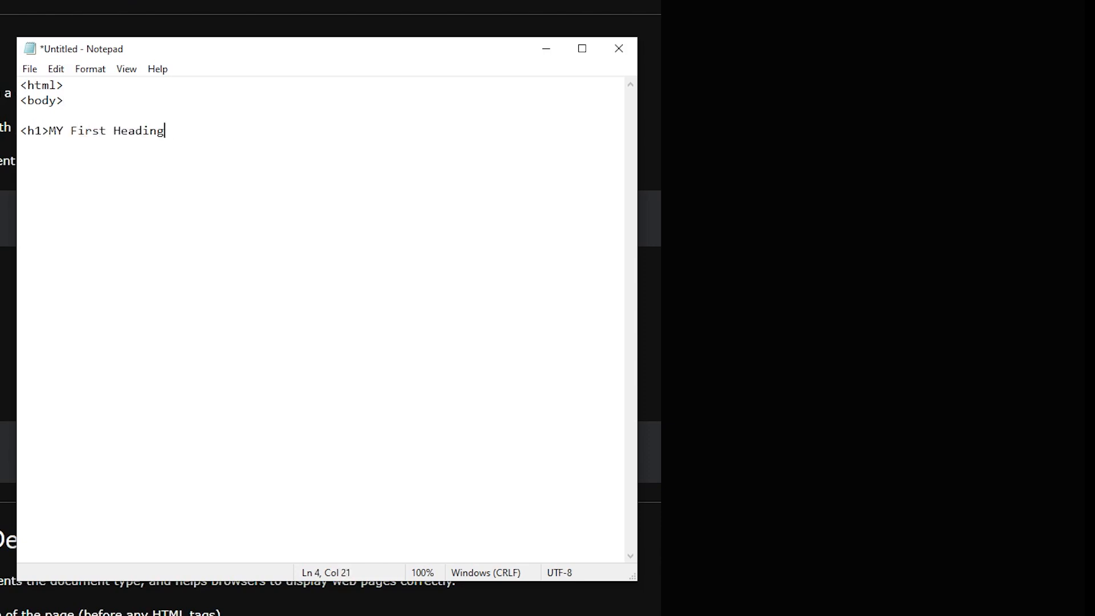
pyautogui.write('<h1>')
# Add the line "<P>My first paragraph.</p>" below the heading, and end the page with </body> and </hmtl>.
pyautogui.press('Return')
pyautogui.write('<P>My first paragraph.<')
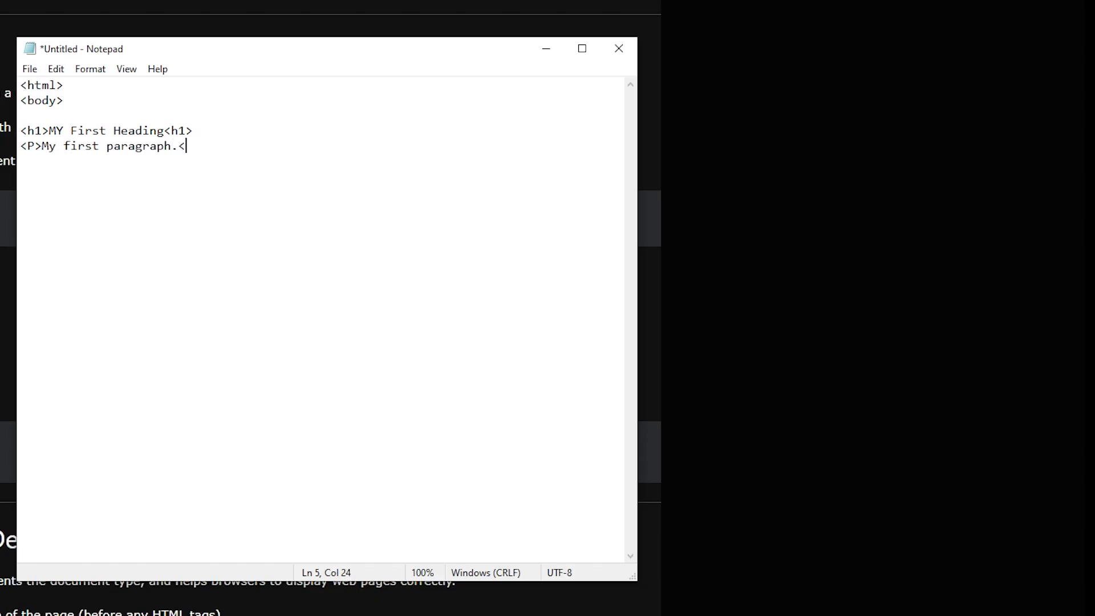
pyautogui.write('/p>')
pyautogui.press('Return')
pyautogui.press('Return')
pyautogui.write('<')
pyautogui.write('/body> ')
pyautogui.write('</hmtl>')
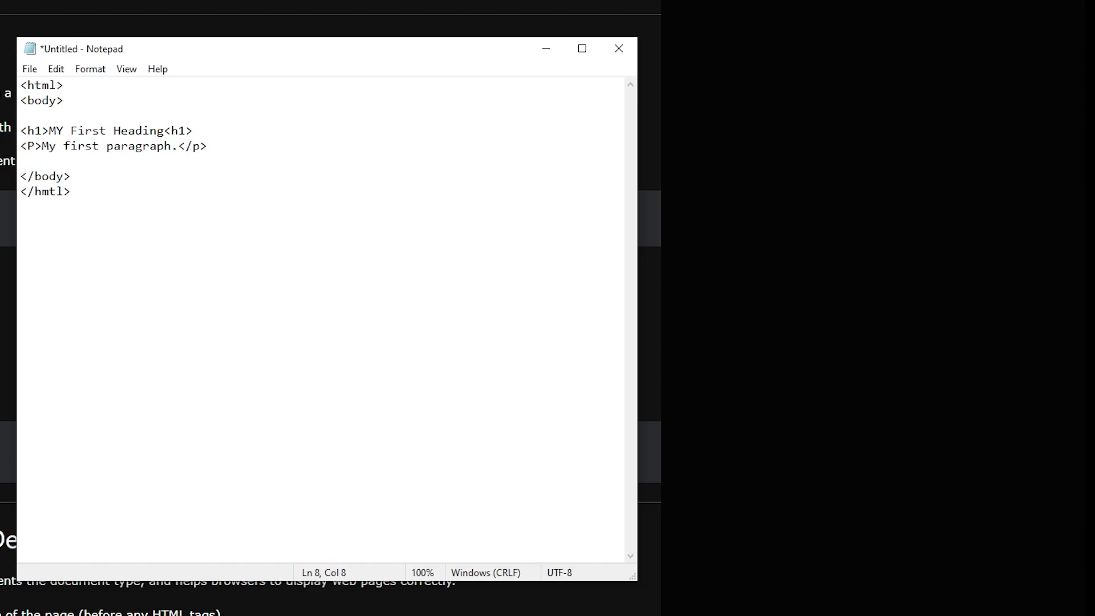
# Save the page as index.html in the myweb.com folder.
pyautogui.click(29, 70)
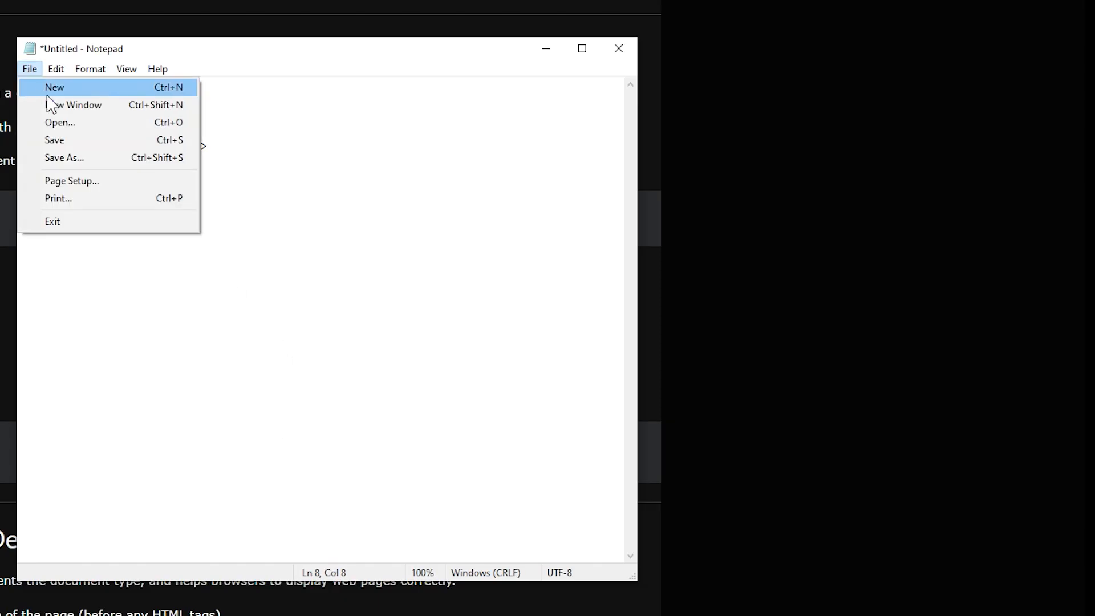
pyautogui.click(69, 141)
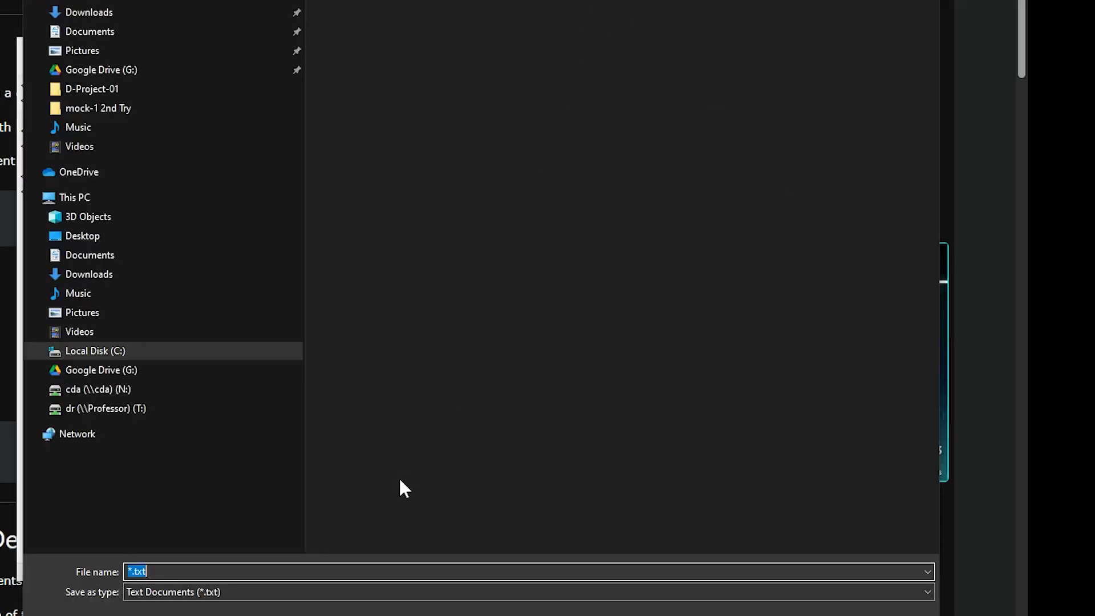
pyautogui.write('index')
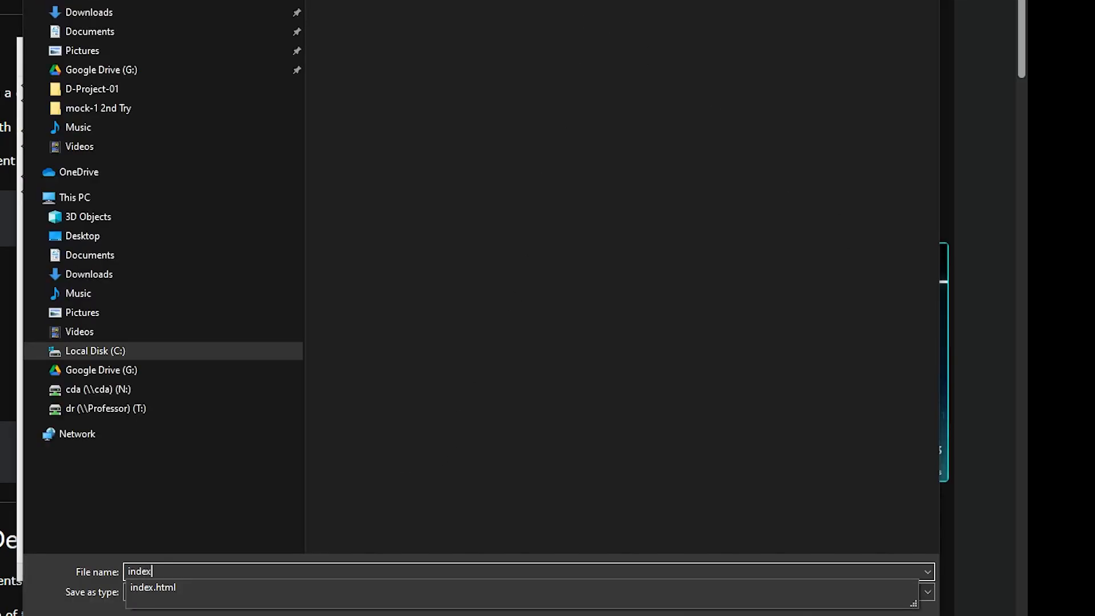
pyautogui.write('.html')
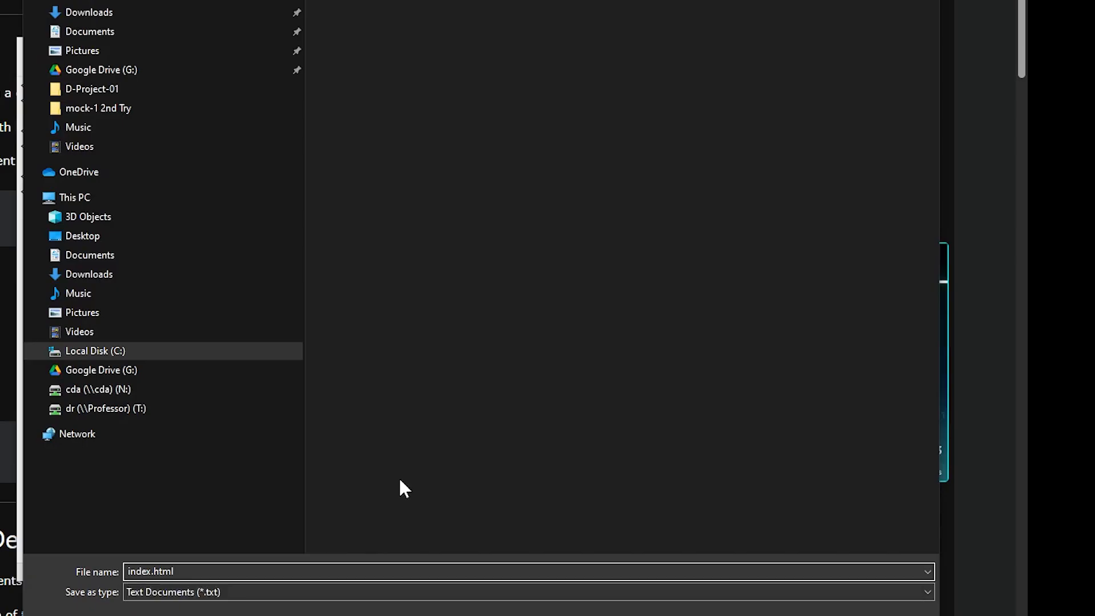
pyautogui.click(332, 590)
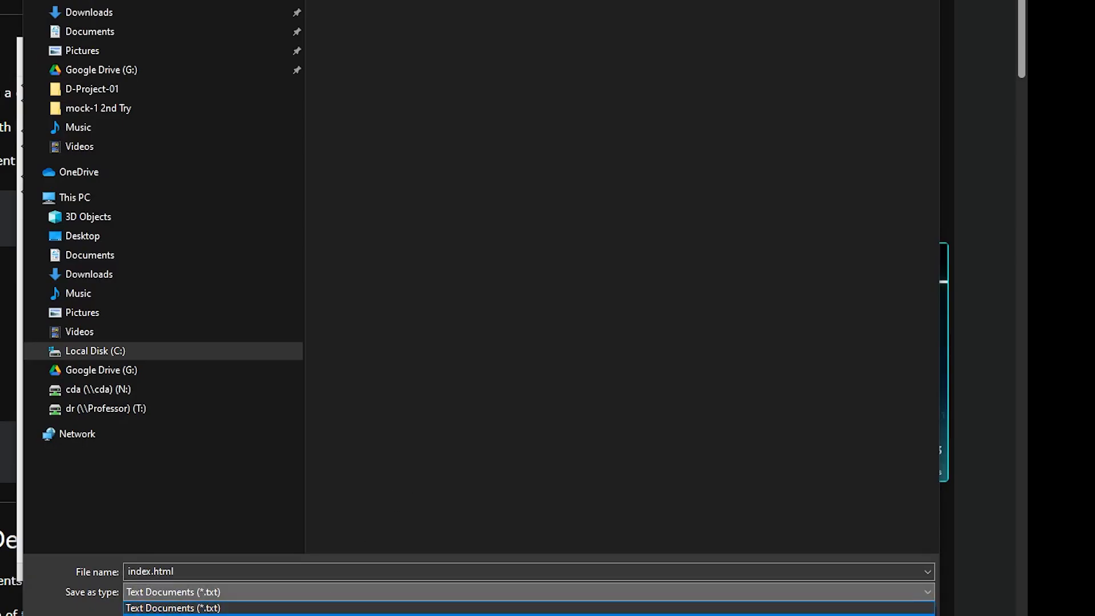
pyautogui.click(303, 613)
pyautogui.press('Return')
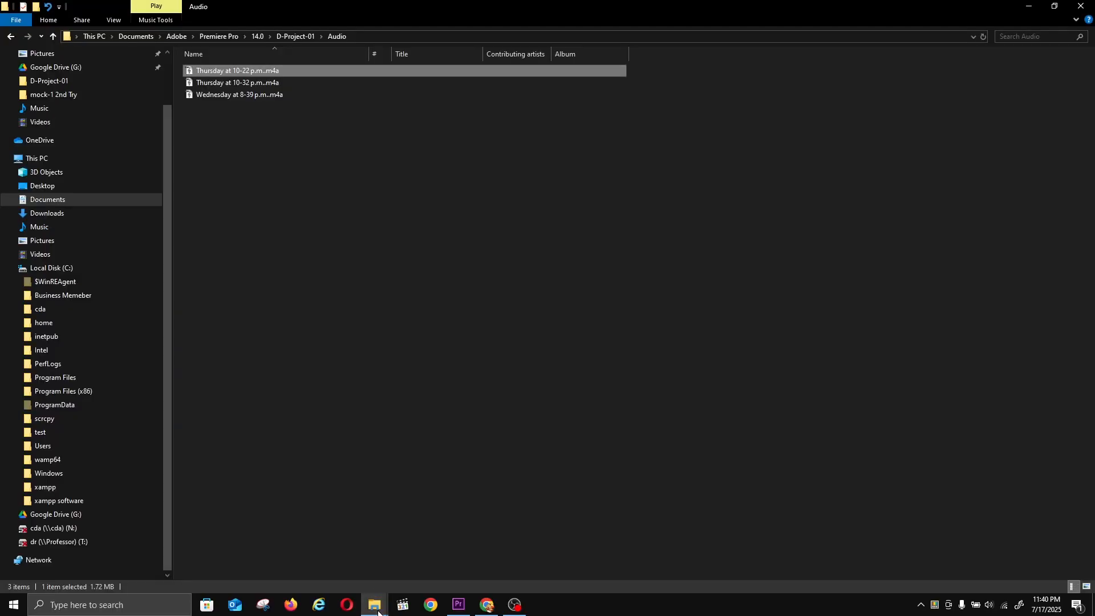
pyautogui.moveTo(374, 603)
pyautogui.click(416, 566)
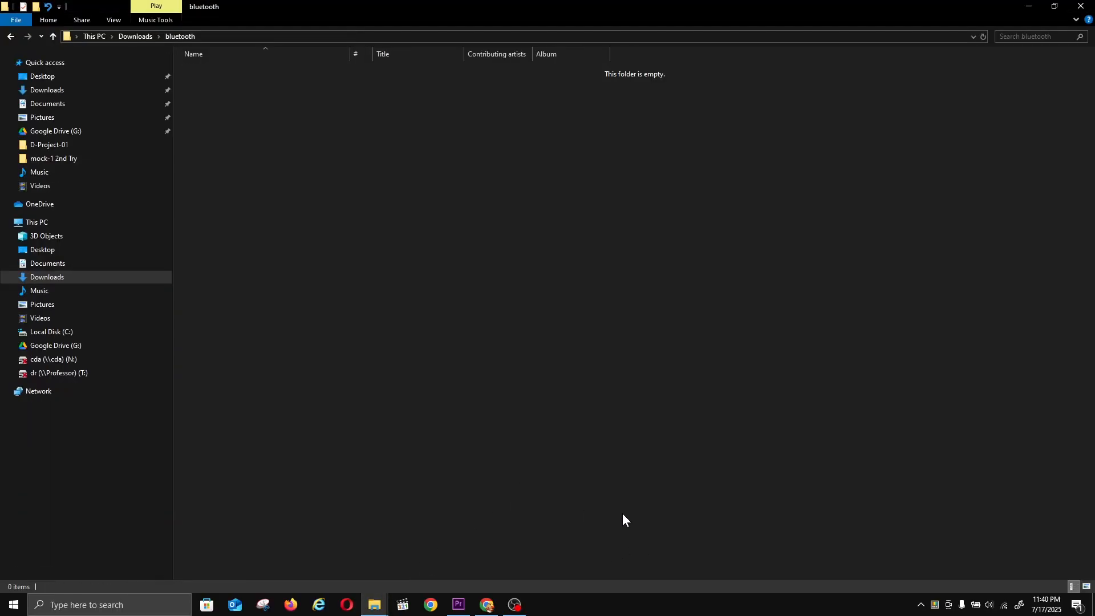
pyautogui.click(922, 608)
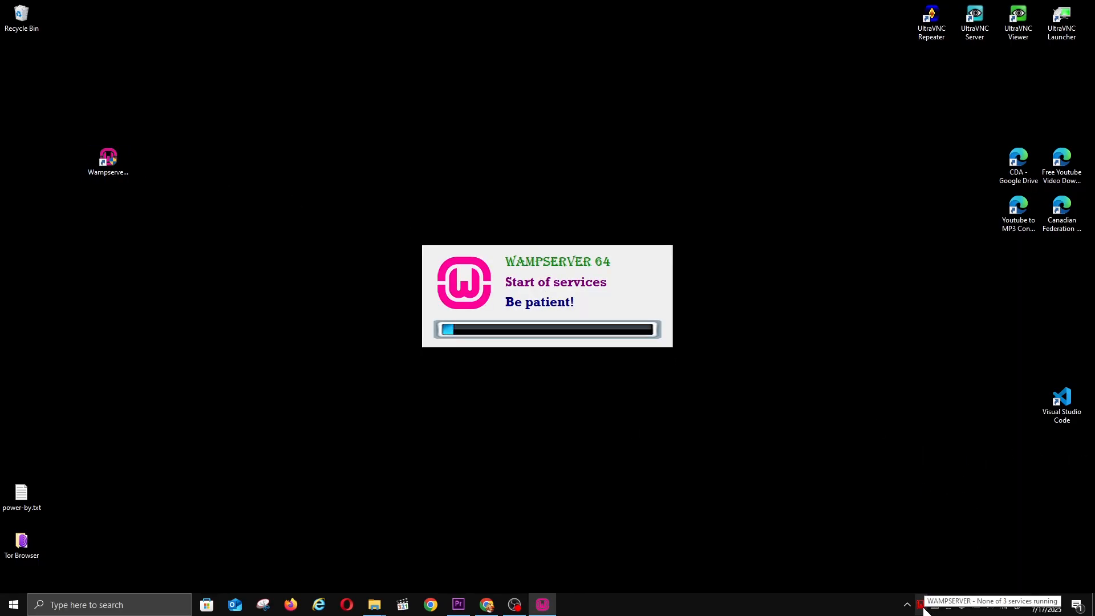
pyautogui.press('ctrl')
pyautogui.press('ctrl')
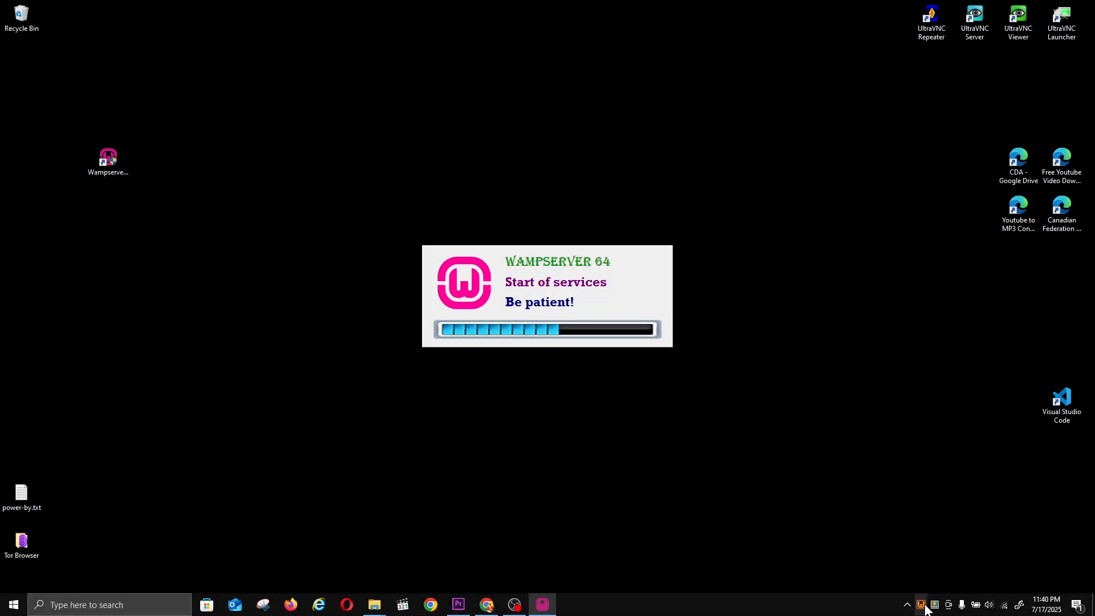
pyautogui.press('ctrl')
pyautogui.press('ctrl')
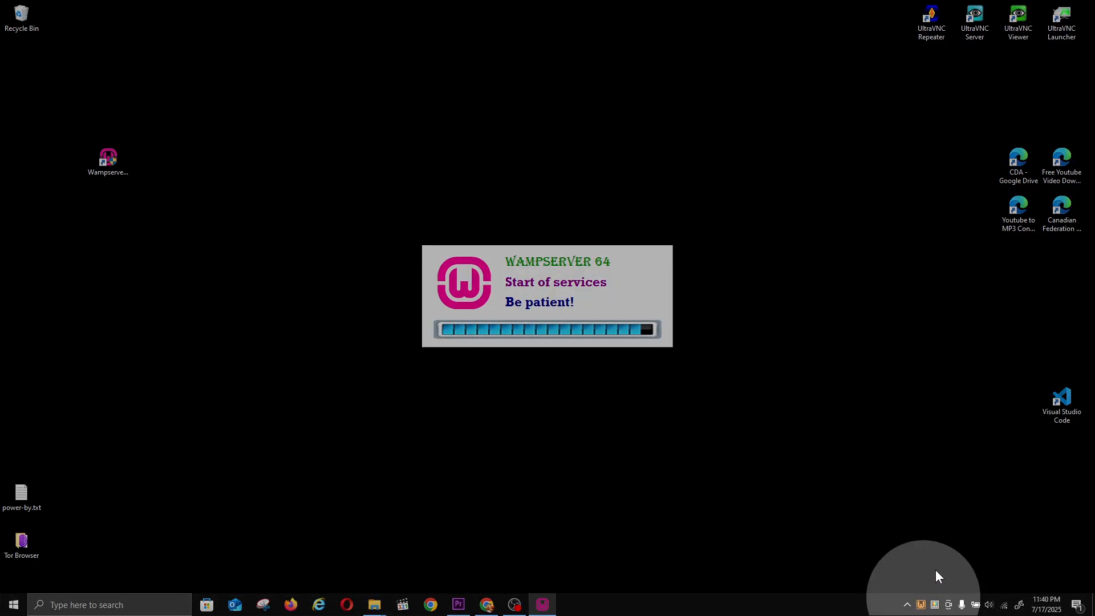
# Dismiss the Tray Menu Manager error and open the localhost homepage from Wampserver.
pyautogui.click(922, 605)
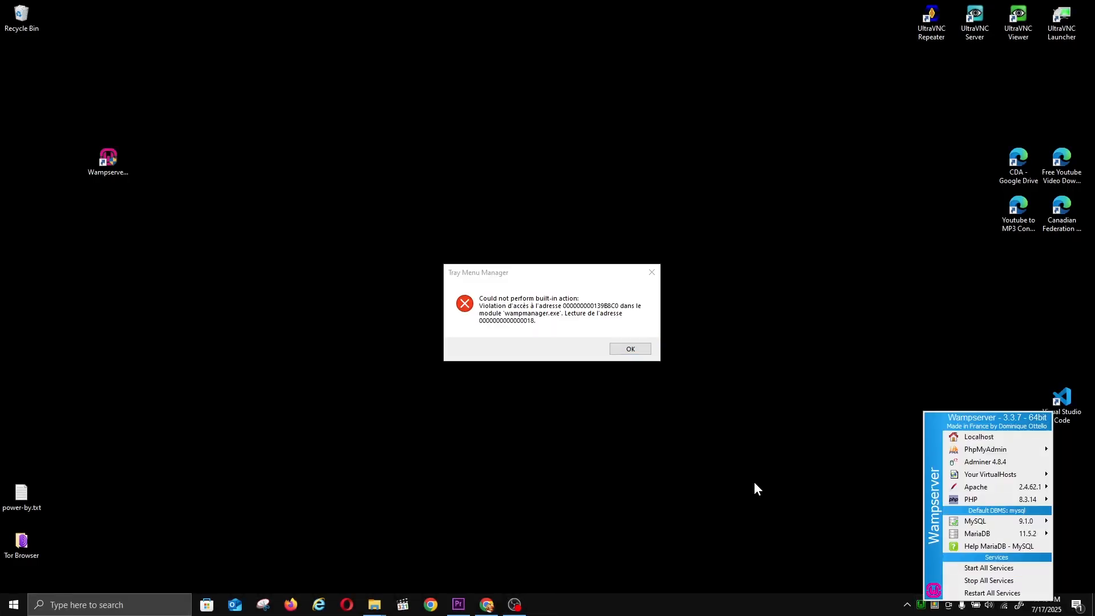
pyautogui.click(648, 348)
pyautogui.click(648, 348)
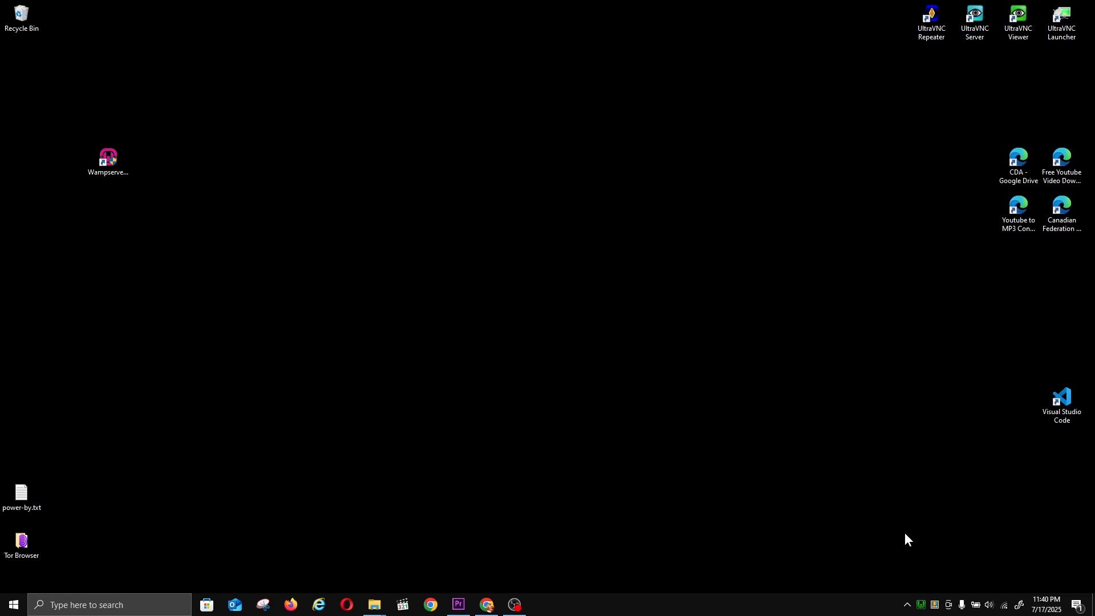
pyautogui.click(935, 605)
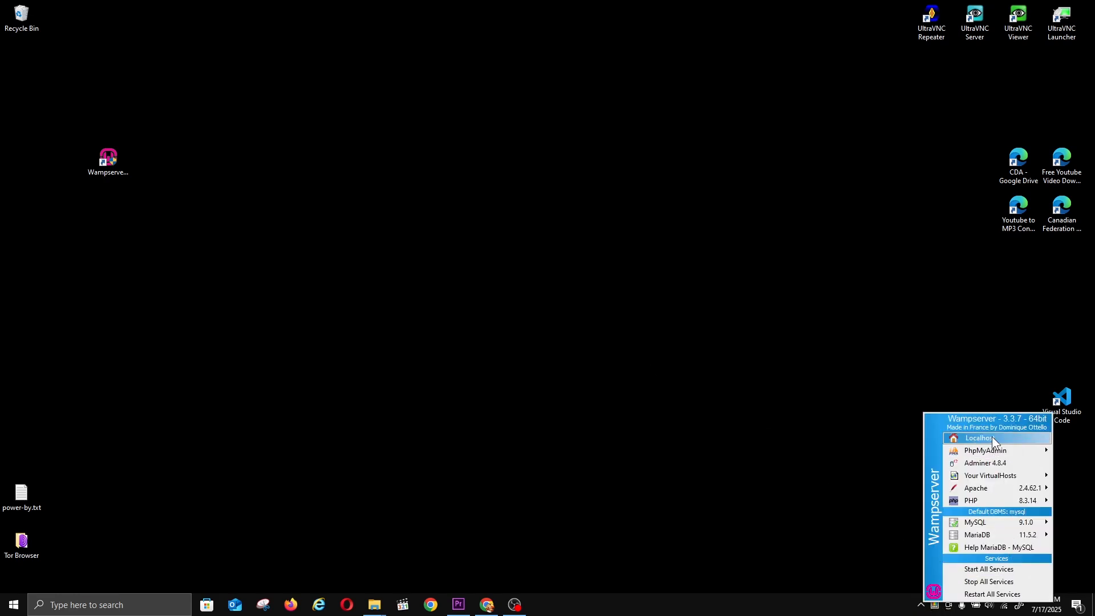
pyautogui.click(994, 439)
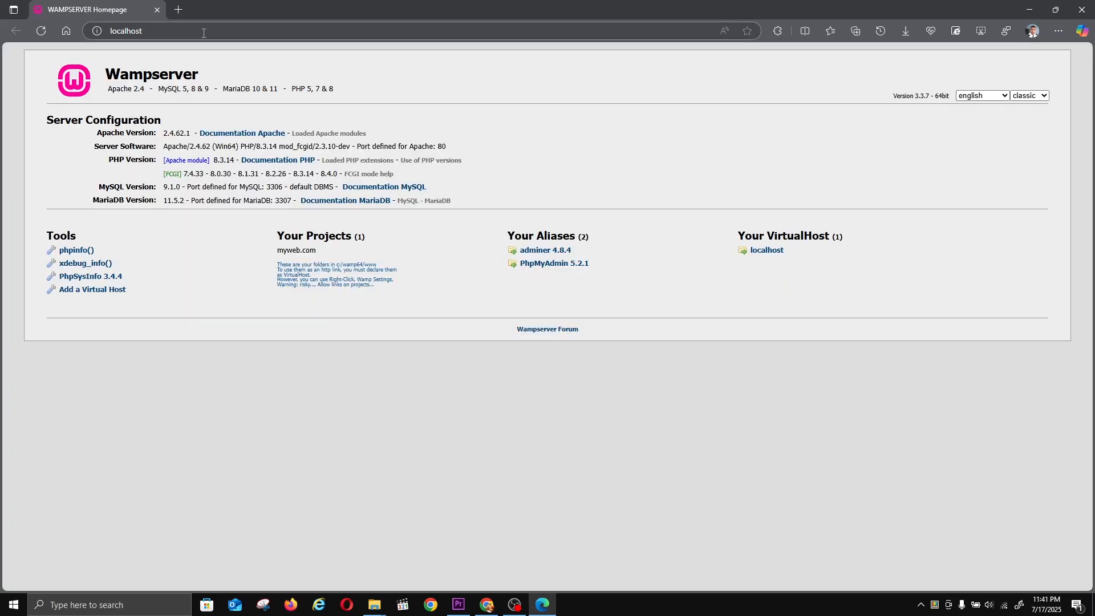
# Load the test page at localhost/myweb.com in the browser.
pyautogui.click(204, 33)
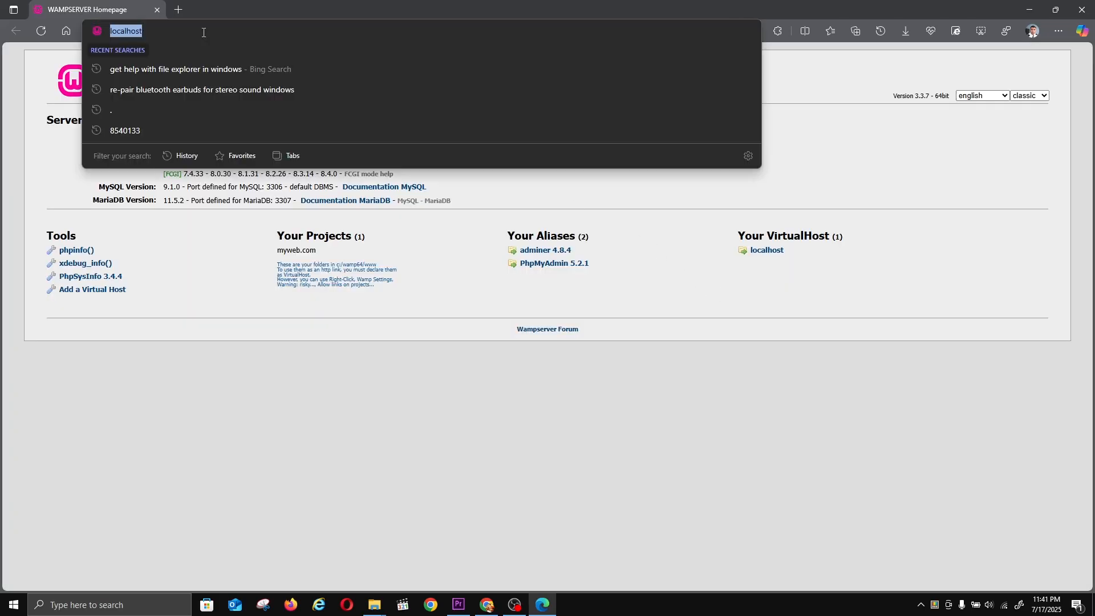
pyautogui.click(203, 32)
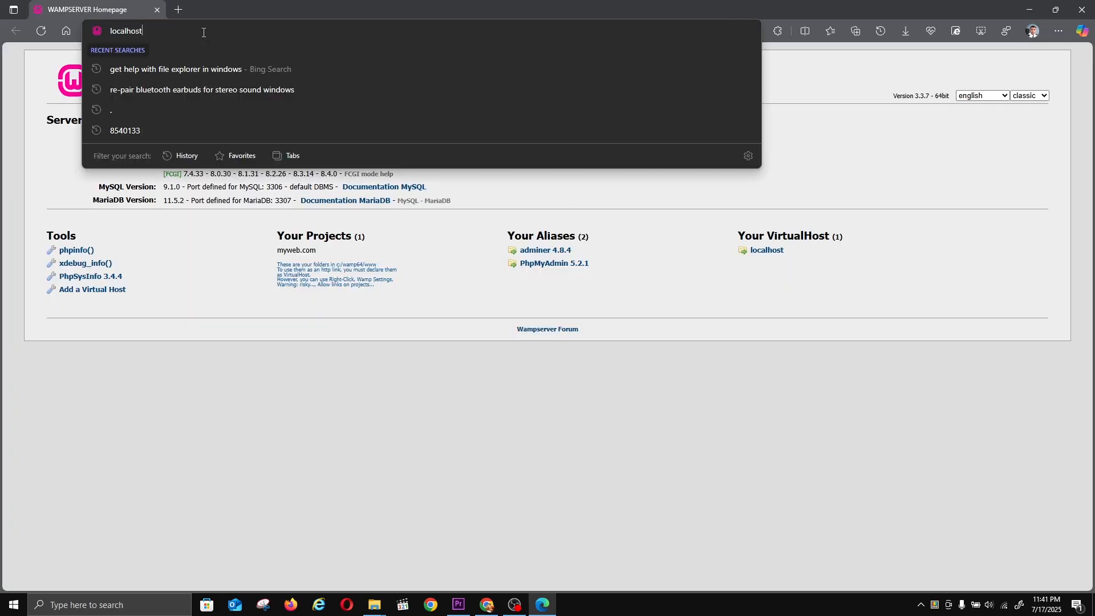
pyautogui.click(373, 599)
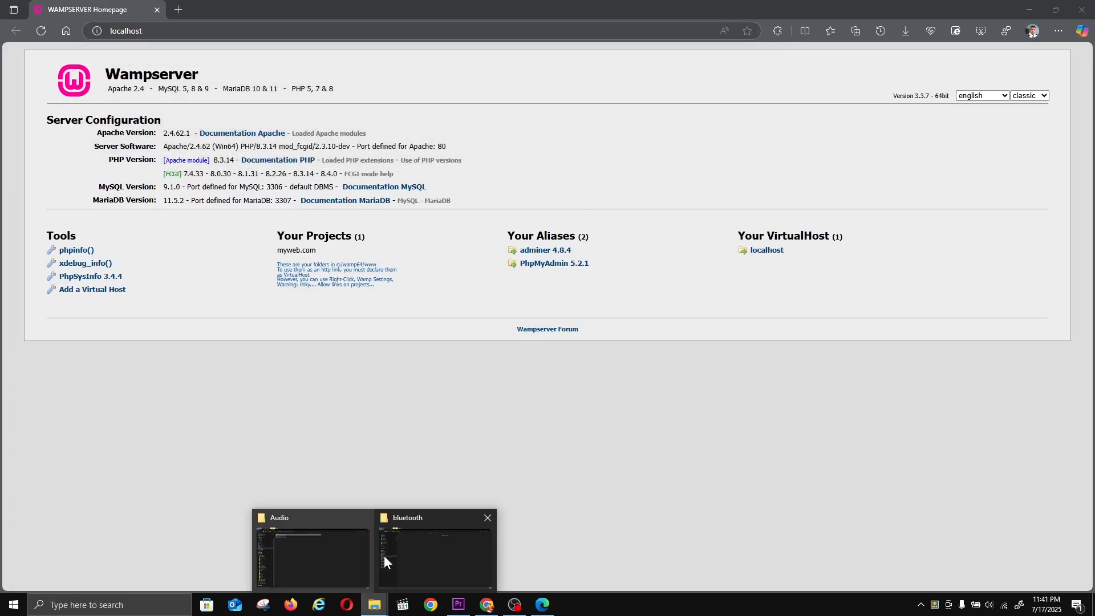
pyautogui.click(211, 51)
pyautogui.write('/')
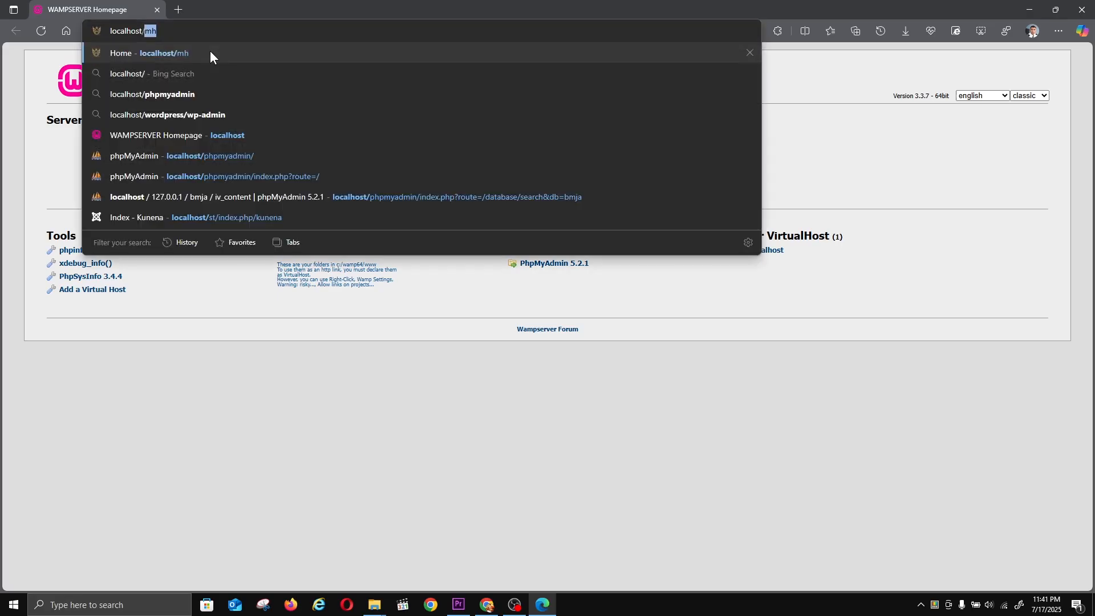
pyautogui.write('myw')
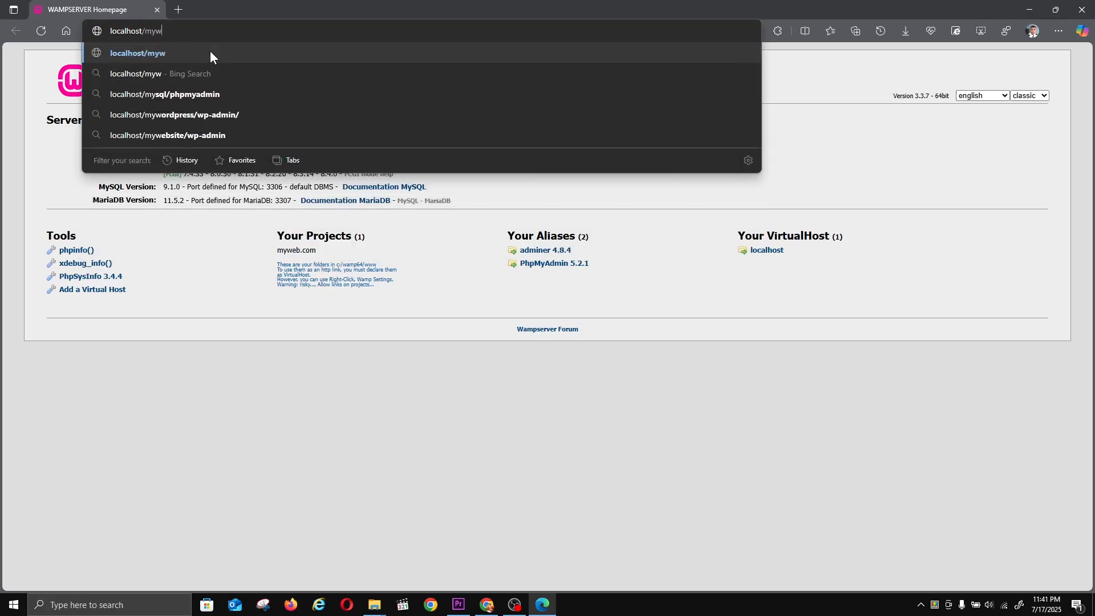
pyautogui.write('eb.com')
pyautogui.press('Return')
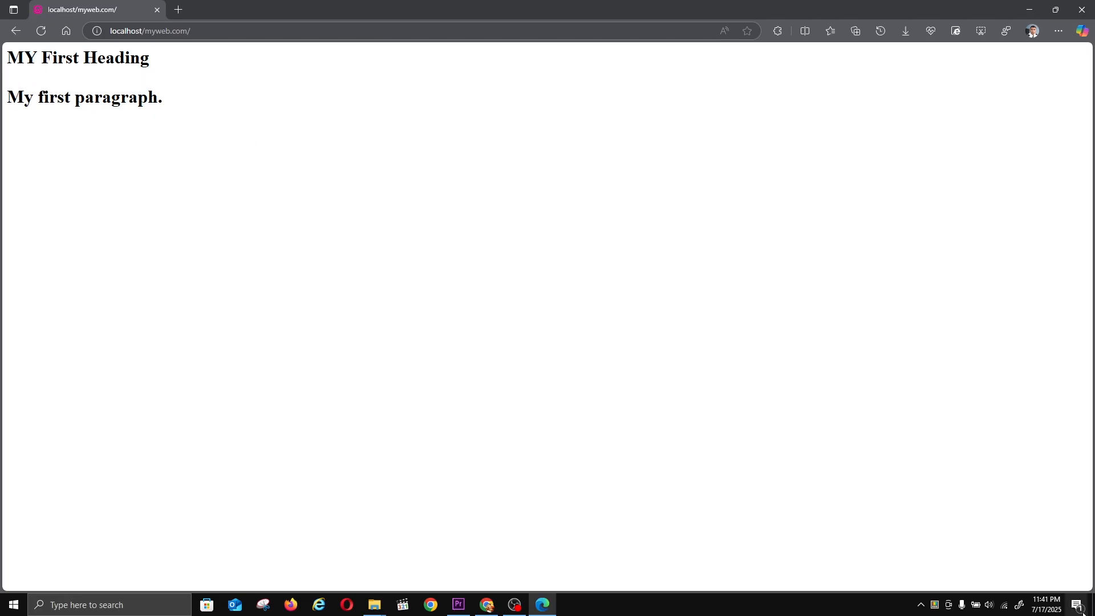
# Open phpMyAdmin 5.2.1 from Wampserver and log in to the MySQL server as root, leaving the password blank.
pyautogui.click(921, 605)
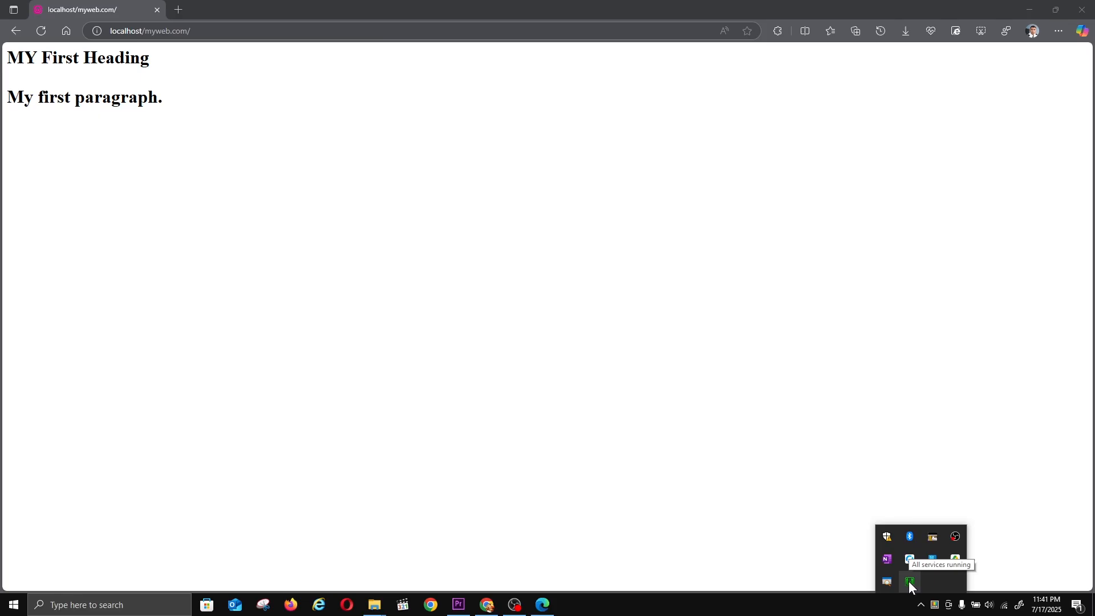
pyautogui.click(909, 581)
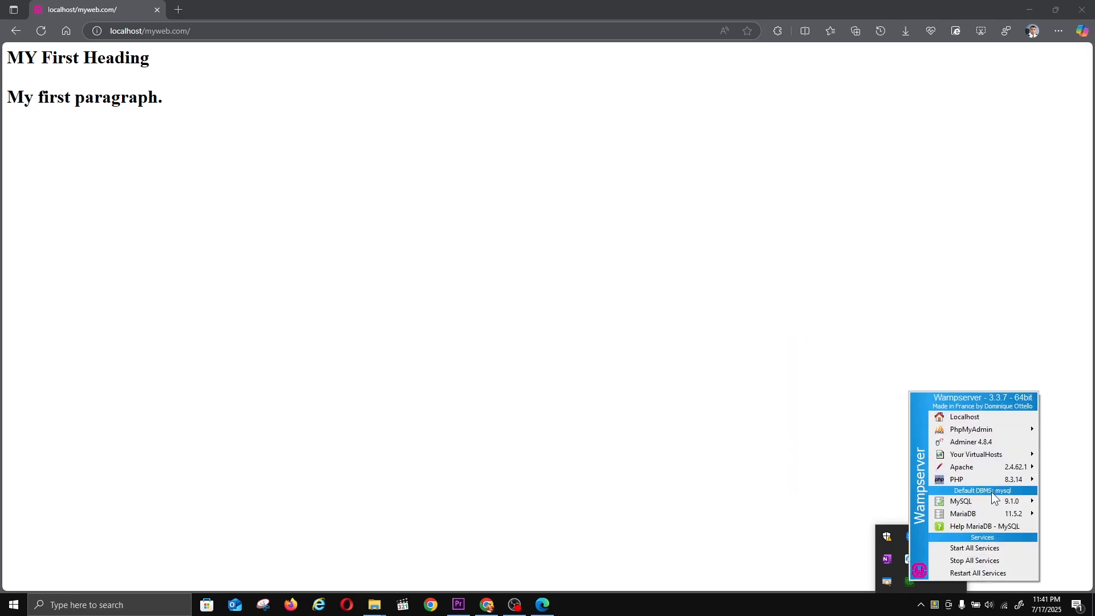
pyautogui.moveTo(971, 429)
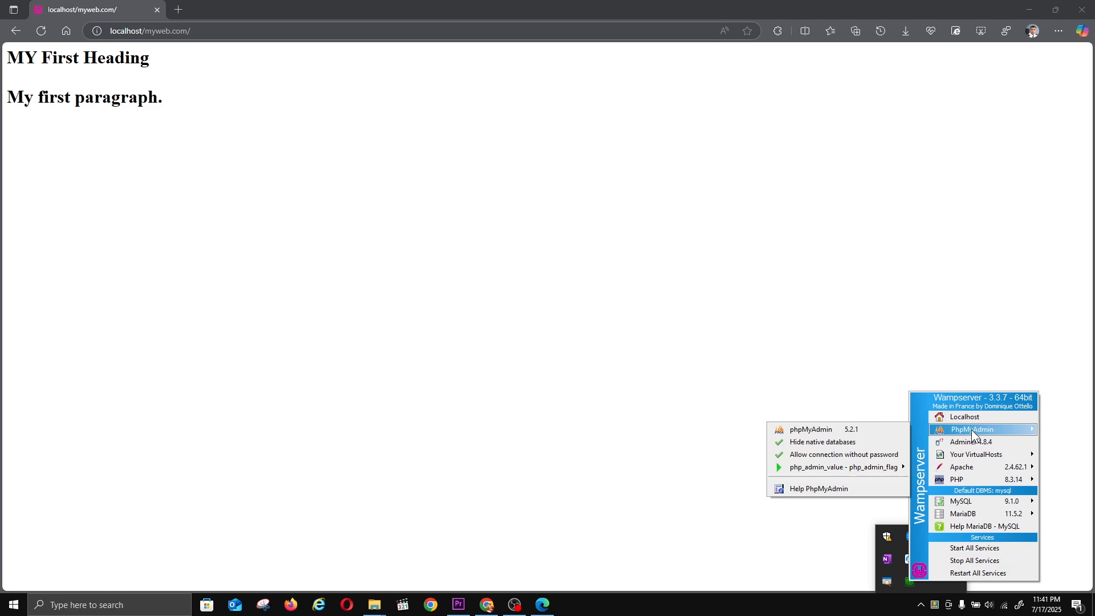
pyautogui.click(893, 435)
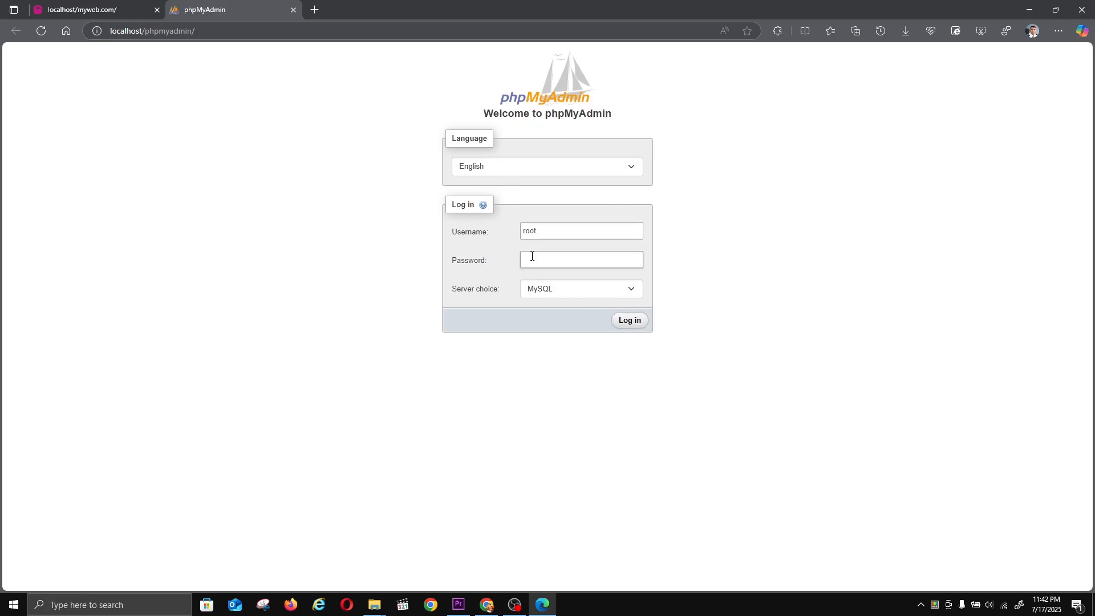
pyautogui.click(629, 320)
# Examine the tools and services Wampserver offers, including its PHP options and version choices.
pyautogui.click(921, 604)
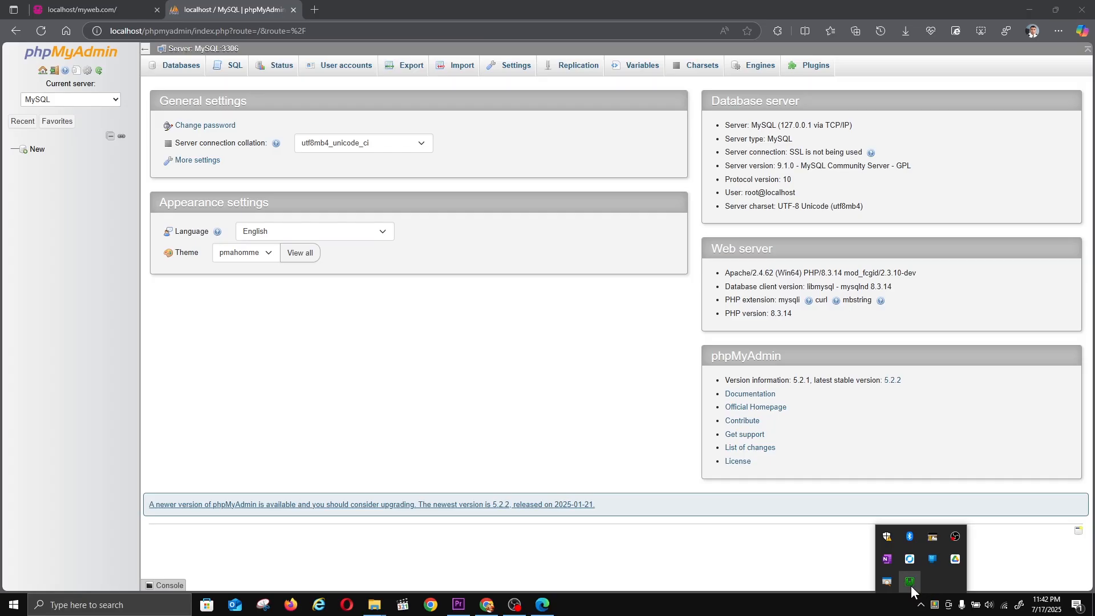
pyautogui.click(910, 583)
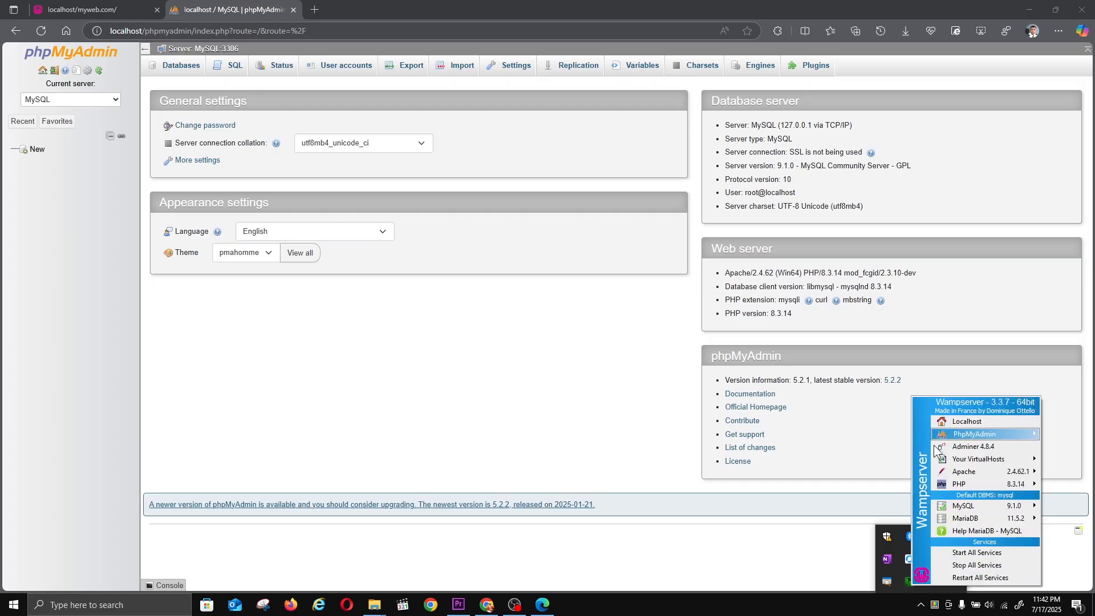
pyautogui.moveTo(979, 459)
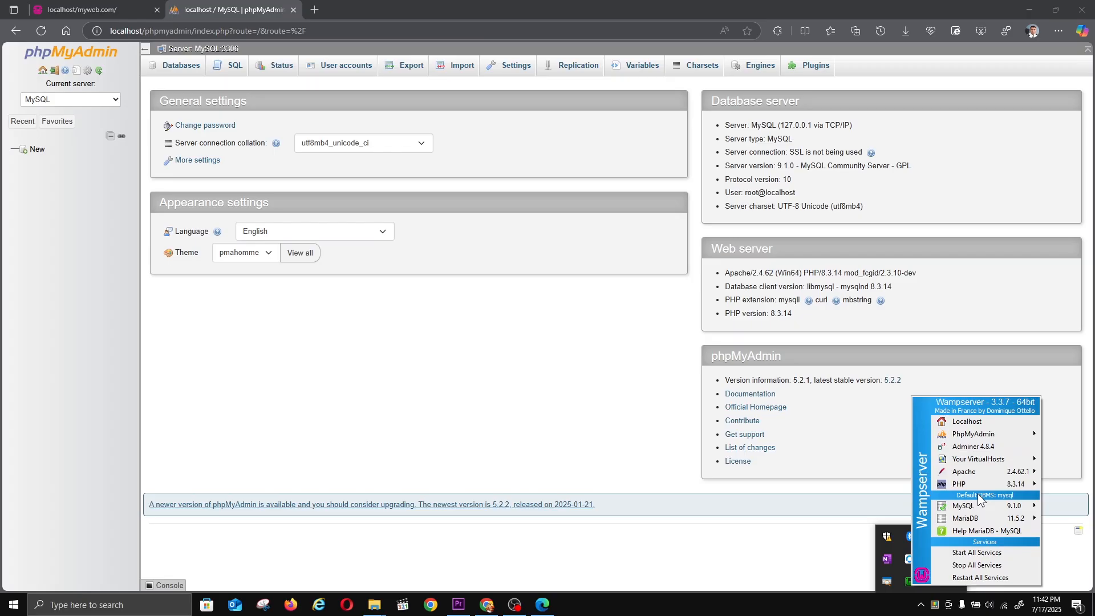
pyautogui.moveTo(980, 484)
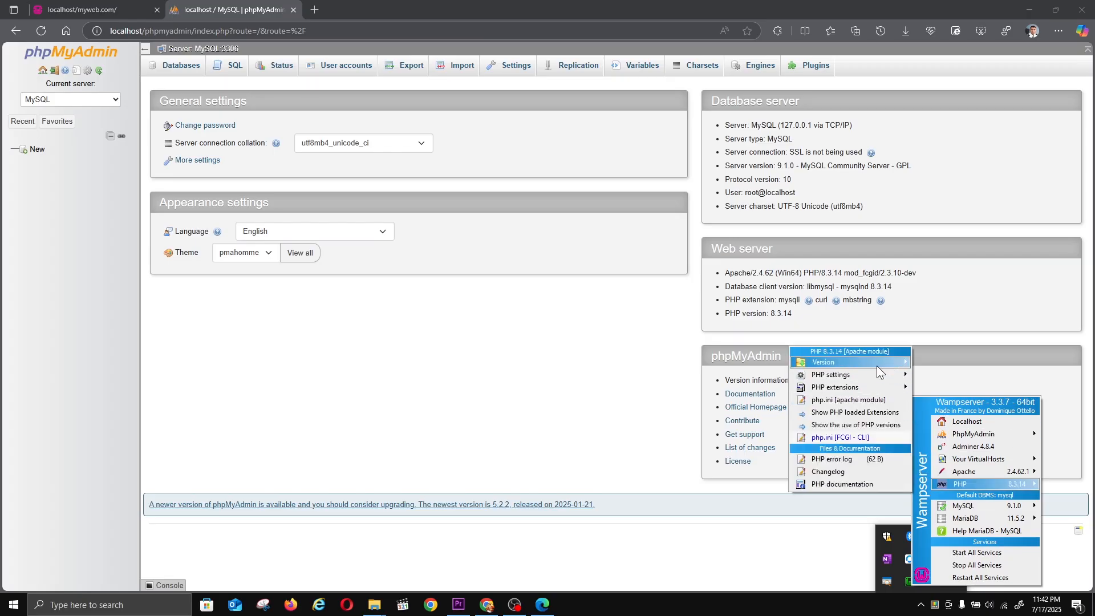
pyautogui.moveTo(877, 365)
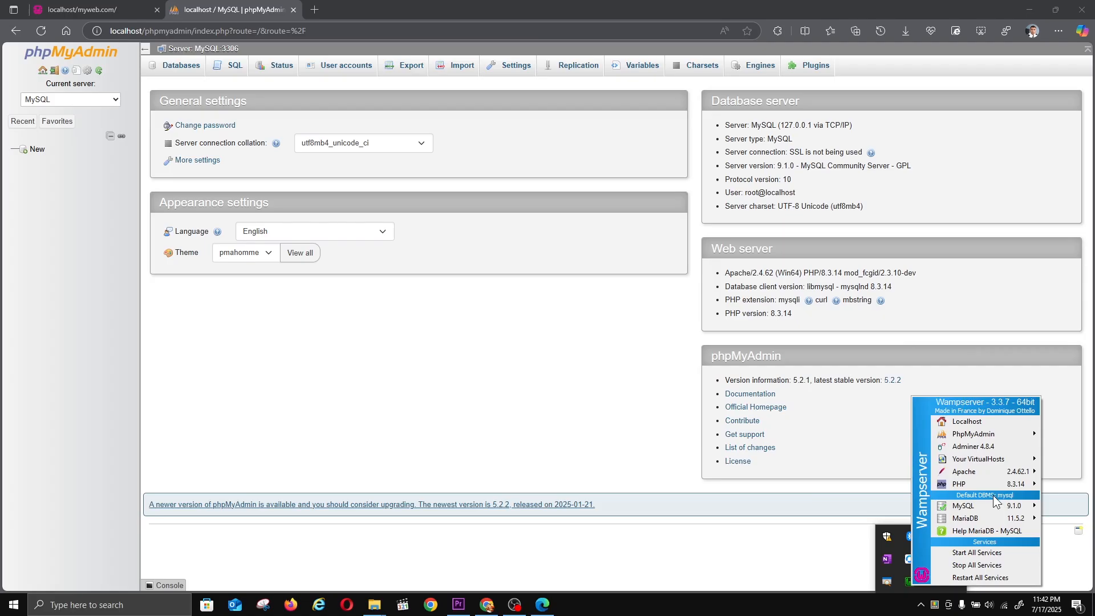
pyautogui.moveTo(989, 440)
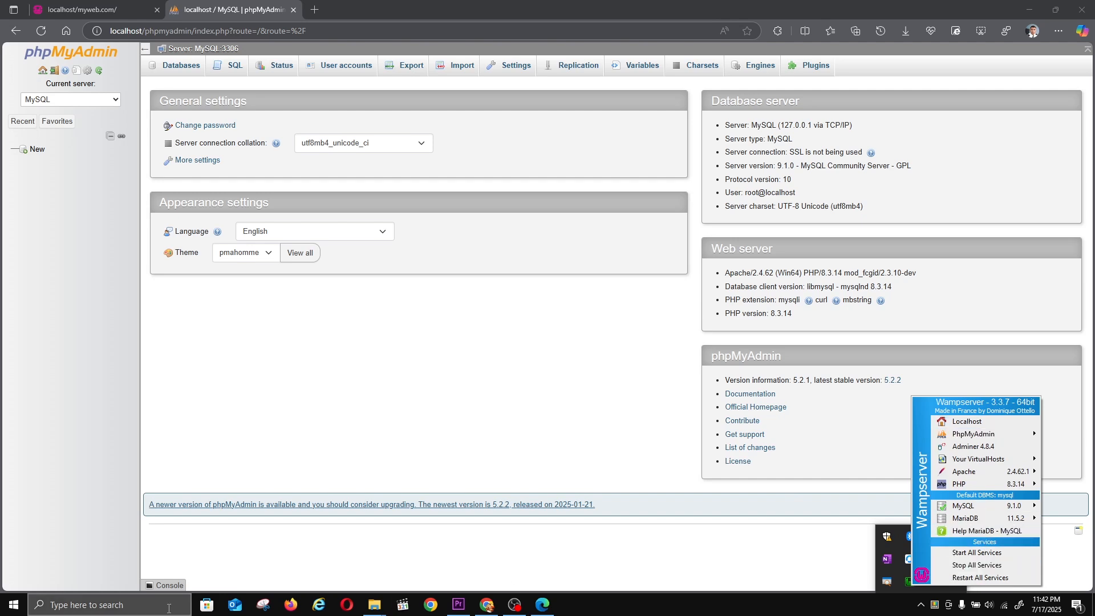
pyautogui.click(13, 605)
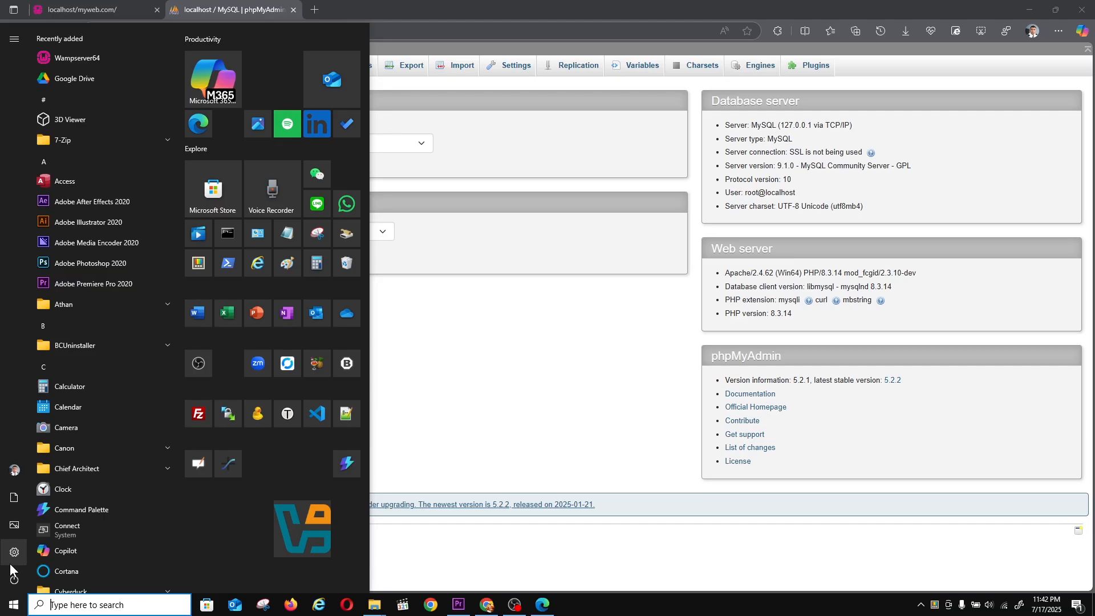
pyautogui.scroll(-10, 94, 471)
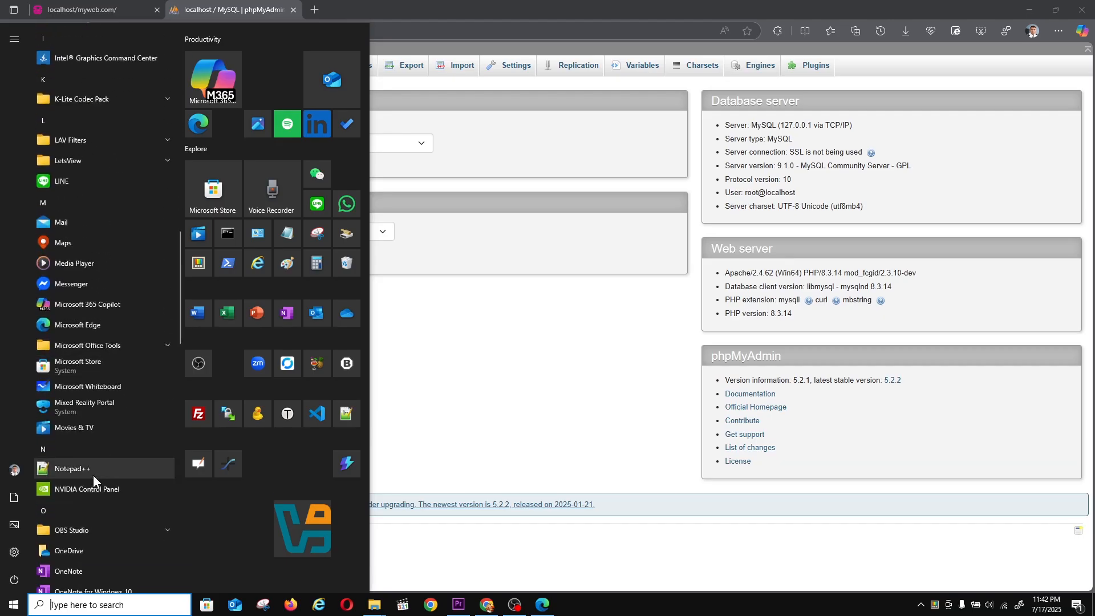
pyautogui.click(642, 357)
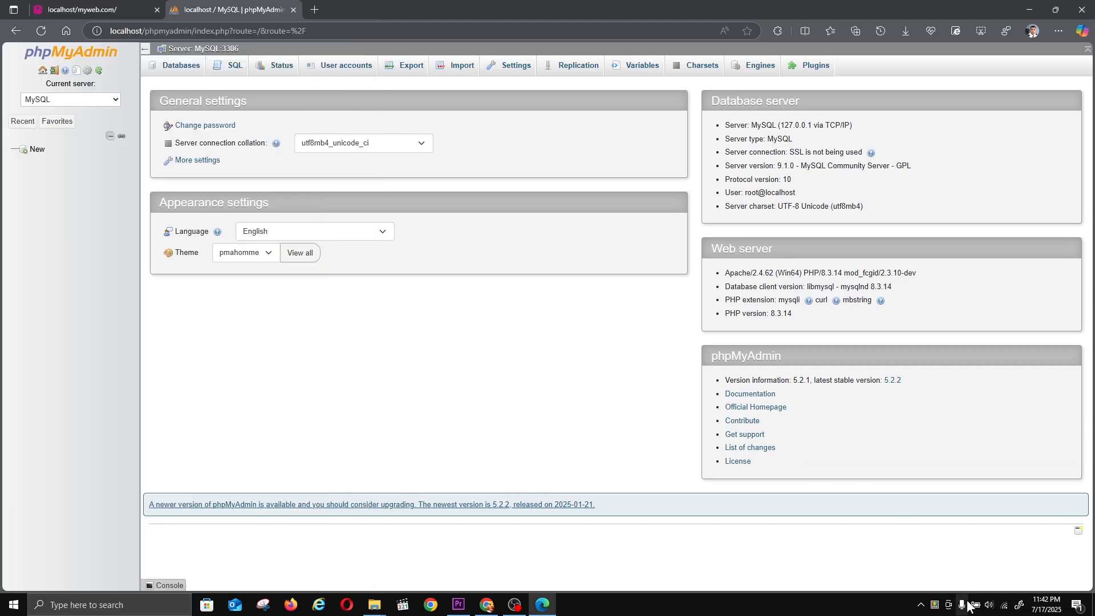
pyautogui.click(519, 600)
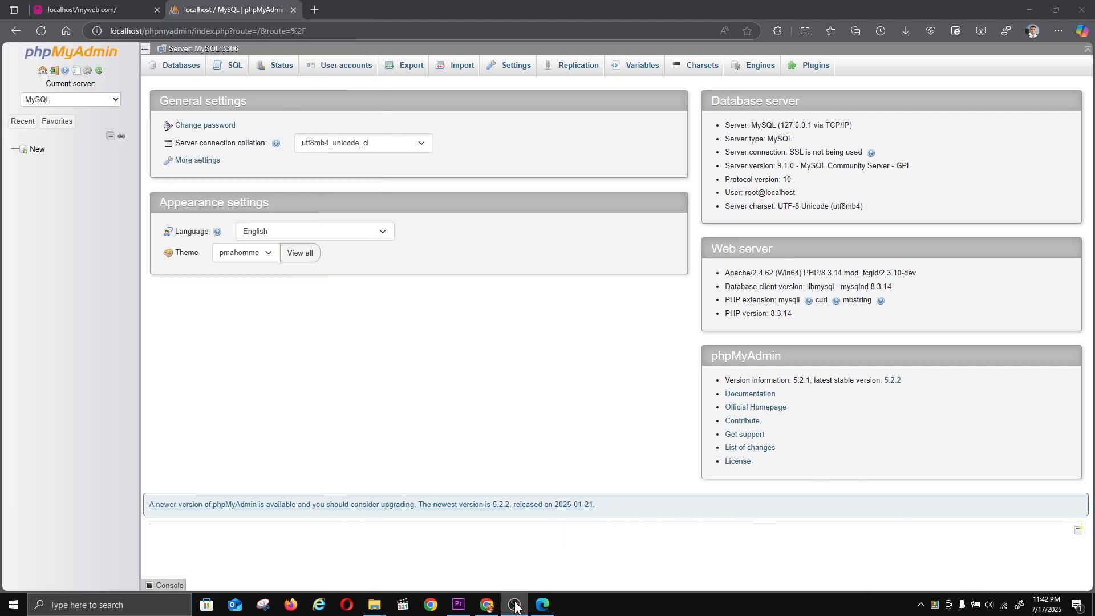